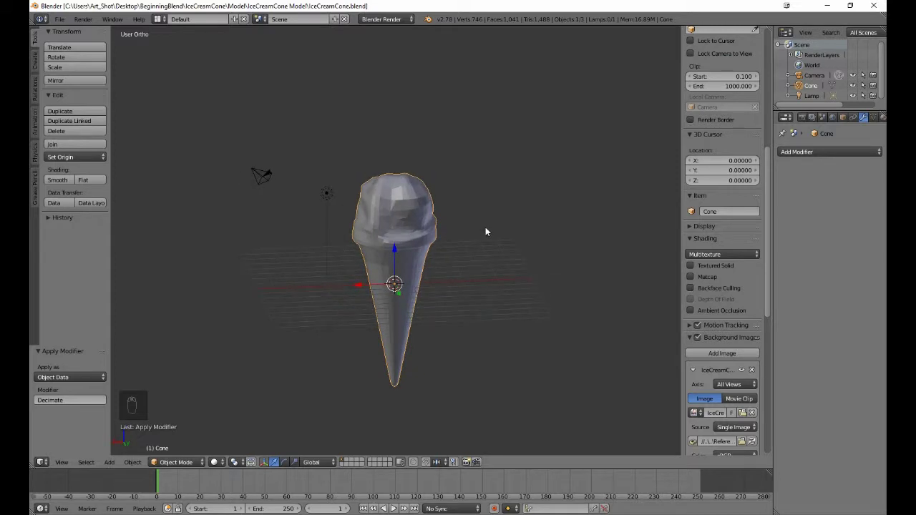
# Switch to an empty layer and show the ice cream cone reference image from the right side.
pyautogui.moveTo(485, 231); pyautogui.dragTo(521, 222, button='middle')
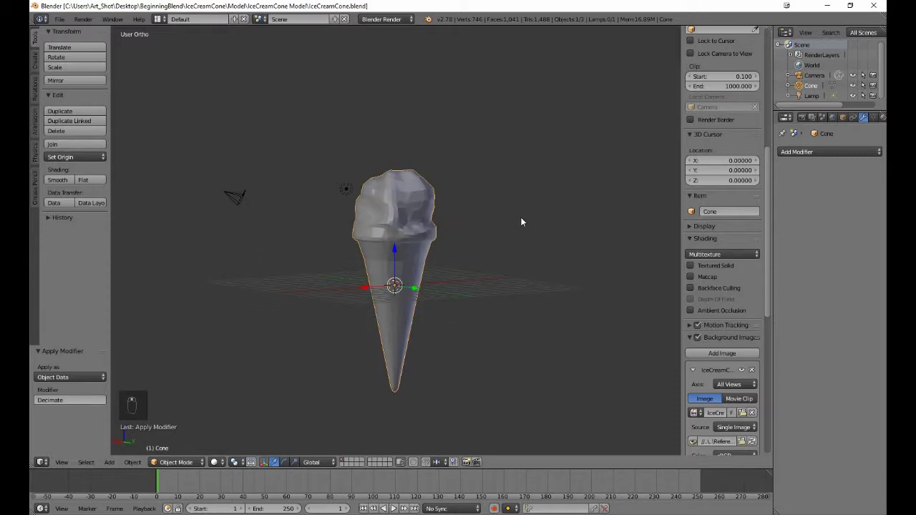
pyautogui.click(348, 461)
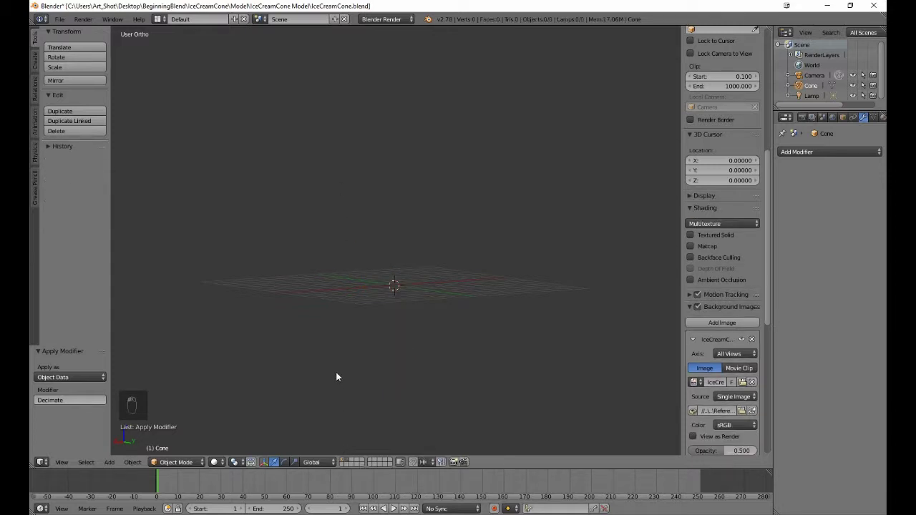
pyautogui.press('KP_3')
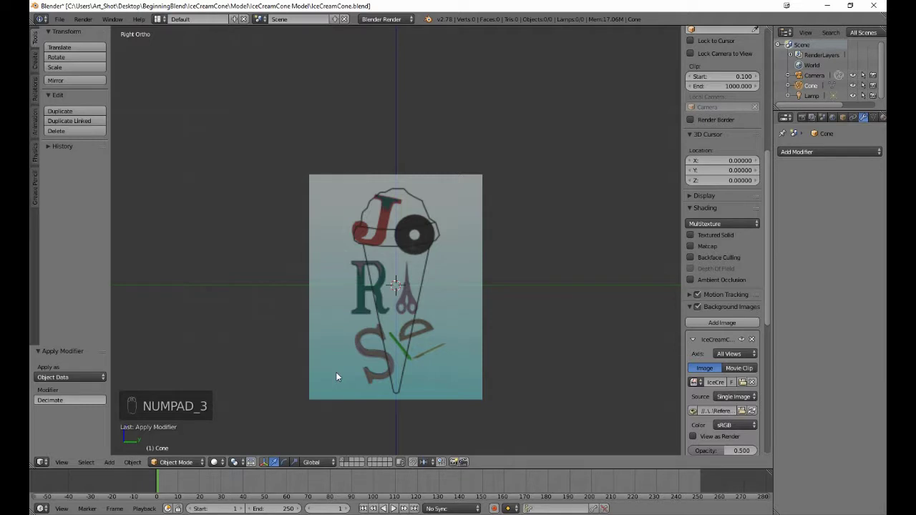
pyautogui.scroll(6, 336, 372)
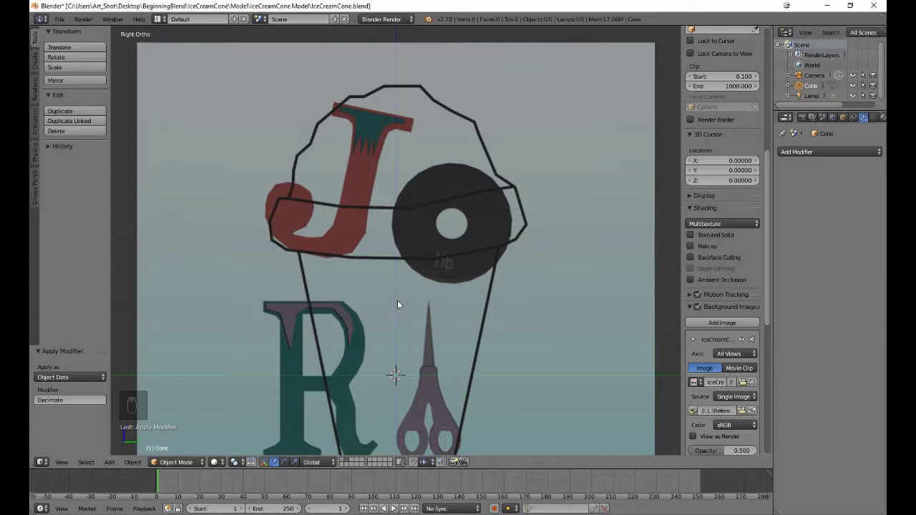
# Add a plane at the origin and delete all of its vertices in Edit Mode to leave an empty mesh.
pyautogui.click(36, 63)
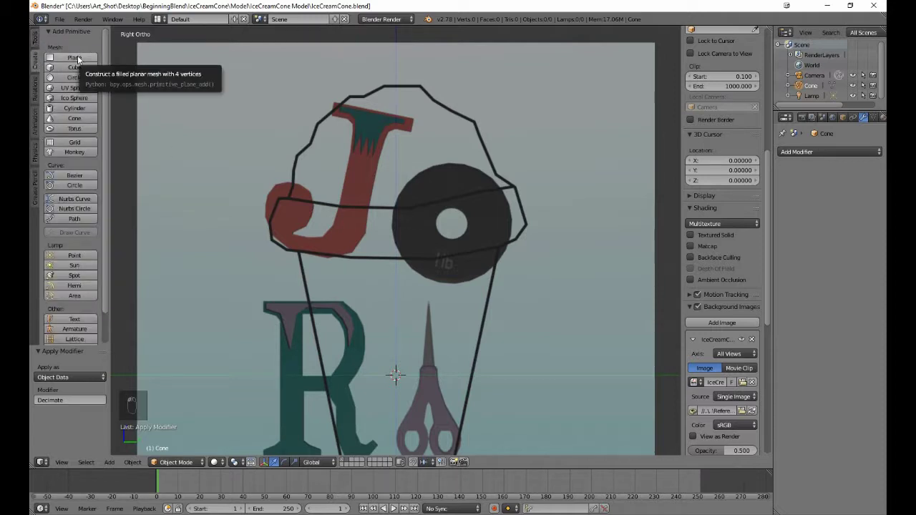
pyautogui.click(76, 58)
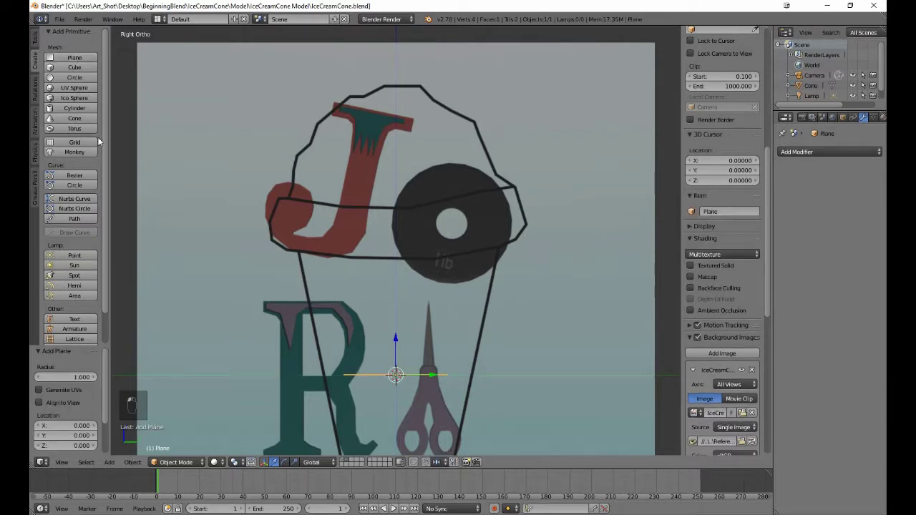
pyautogui.press('Tab')
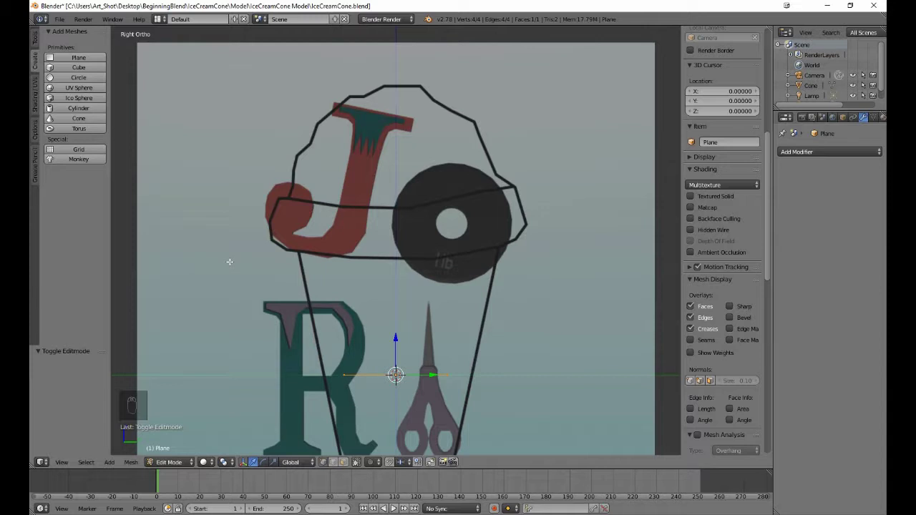
pyautogui.press('x')
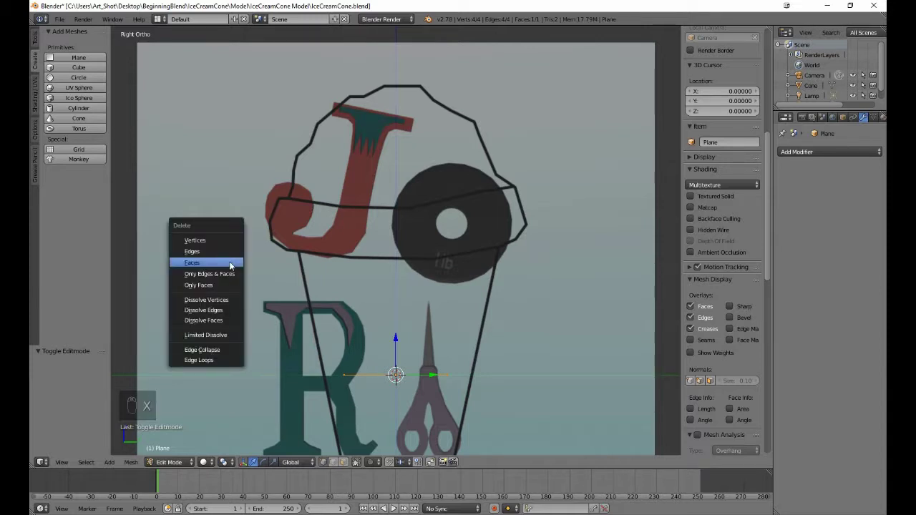
pyautogui.click(234, 243)
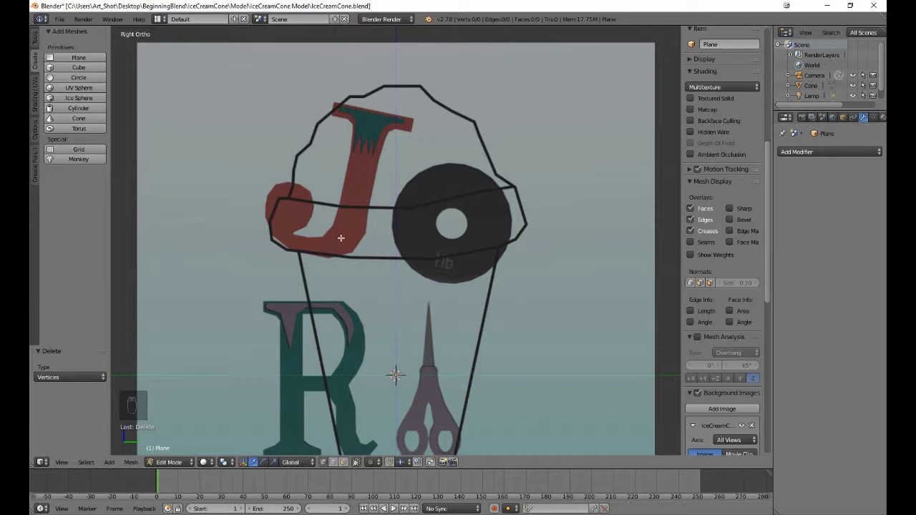
# Place four separate vertices along the top of the scoop outline, from the centre line to the second corner on its left.
pyautogui.keyDown('ctrl'); pyautogui.rightClick(395, 85); pyautogui.keyUp('ctrl')
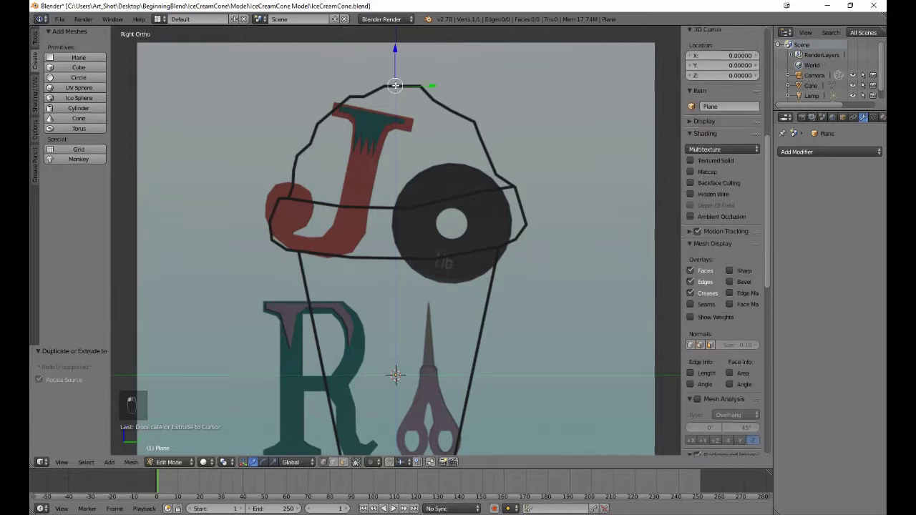
pyautogui.press('a')
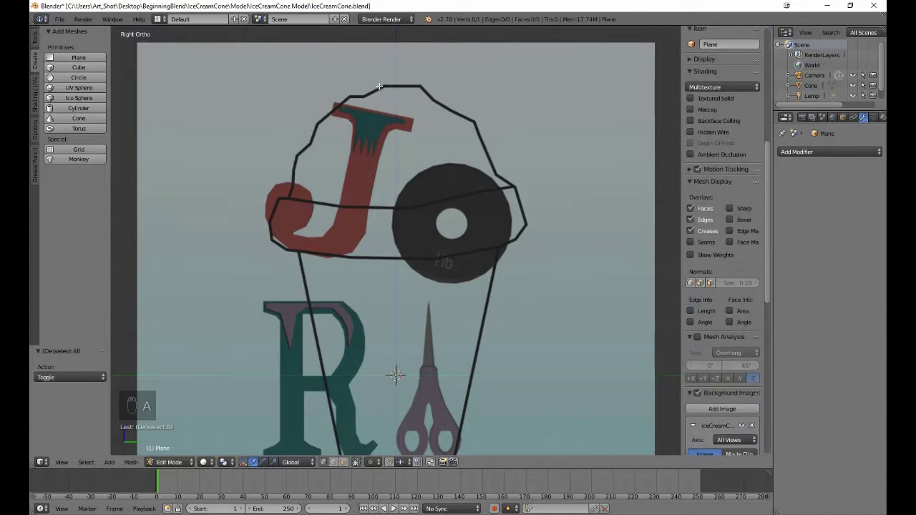
pyautogui.keyDown('ctrl'); pyautogui.rightClick(385, 86); pyautogui.keyUp('ctrl')
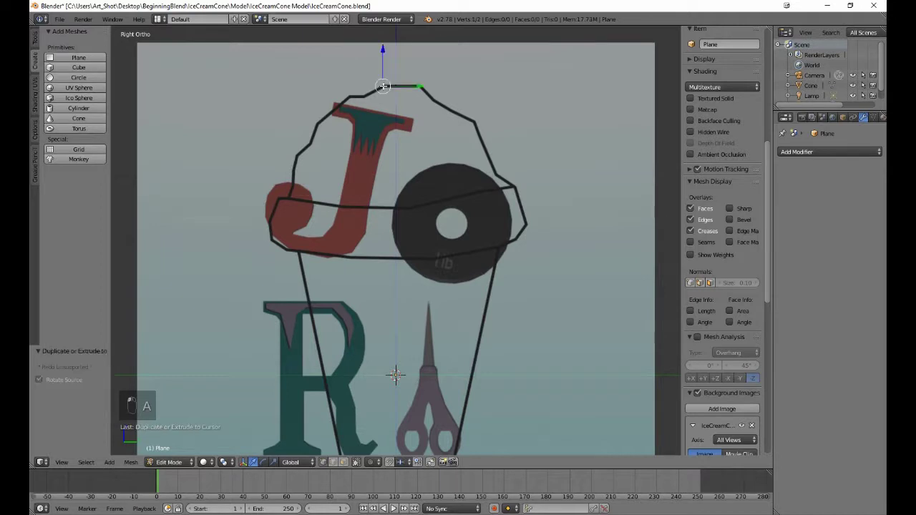
pyautogui.press('a')
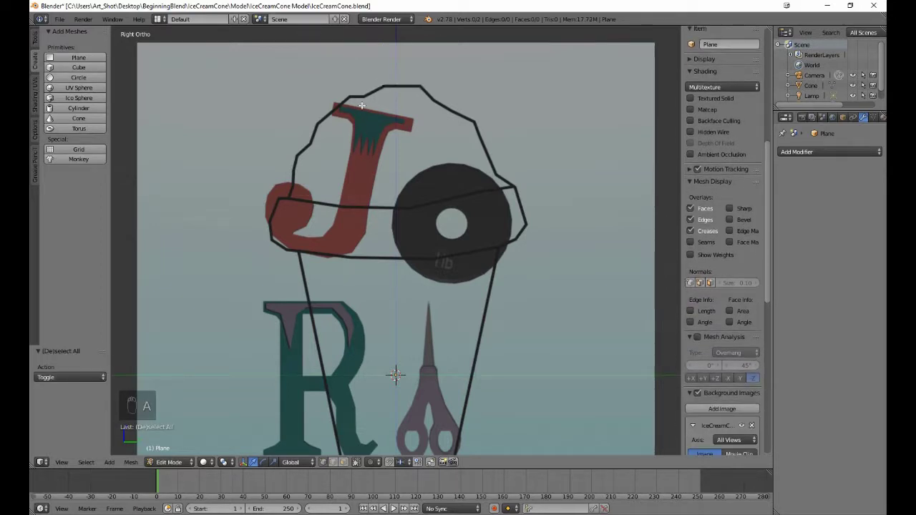
pyautogui.keyDown('ctrl'); pyautogui.rightClick(336, 109); pyautogui.keyUp('ctrl')
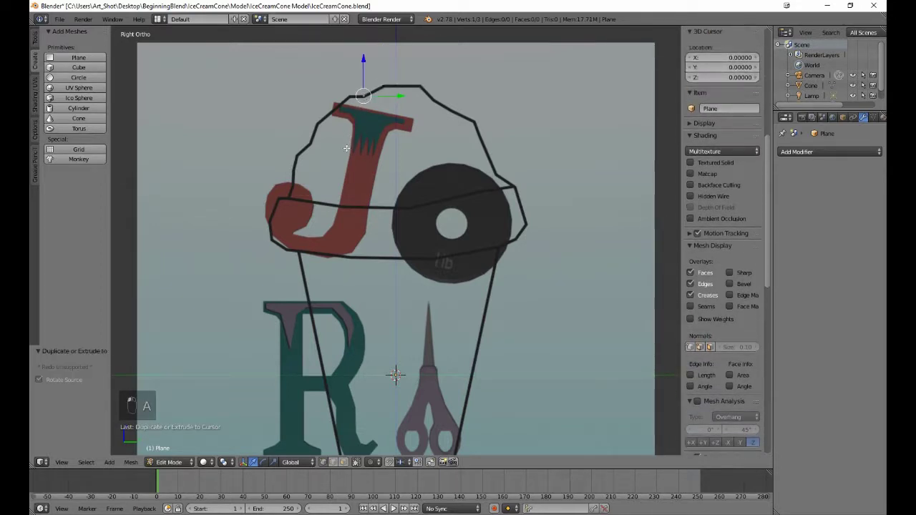
pyautogui.press('a')
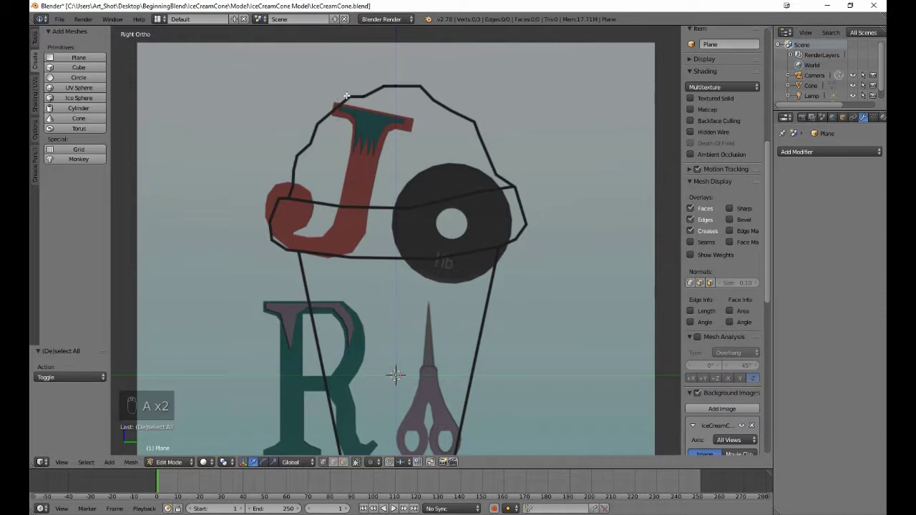
pyautogui.keyDown('ctrl'); pyautogui.rightClick(348, 95); pyautogui.keyUp('ctrl')
pyautogui.press('a')
# Place five separate vertices down the left side of the scoop outline, ending where it meets the rim.
pyautogui.keyDown('ctrl'); pyautogui.rightClick(319, 124); pyautogui.keyUp('ctrl')
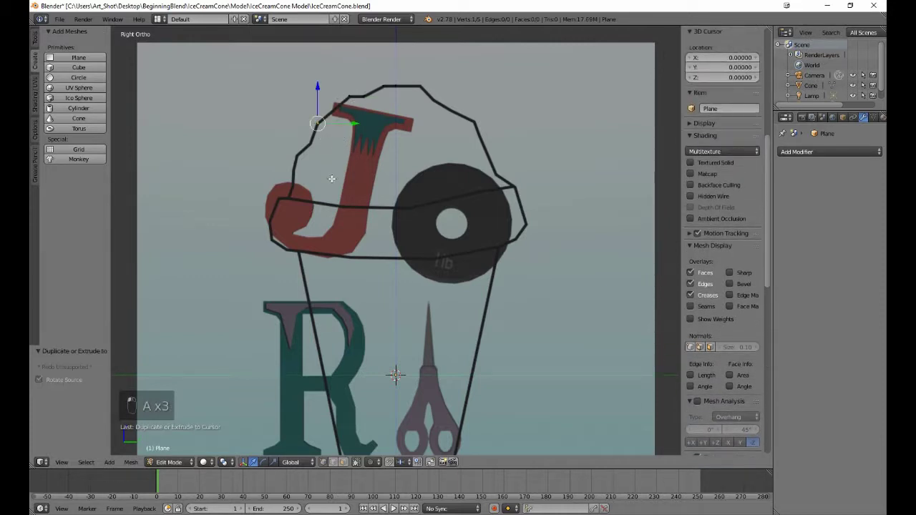
pyautogui.press('a')
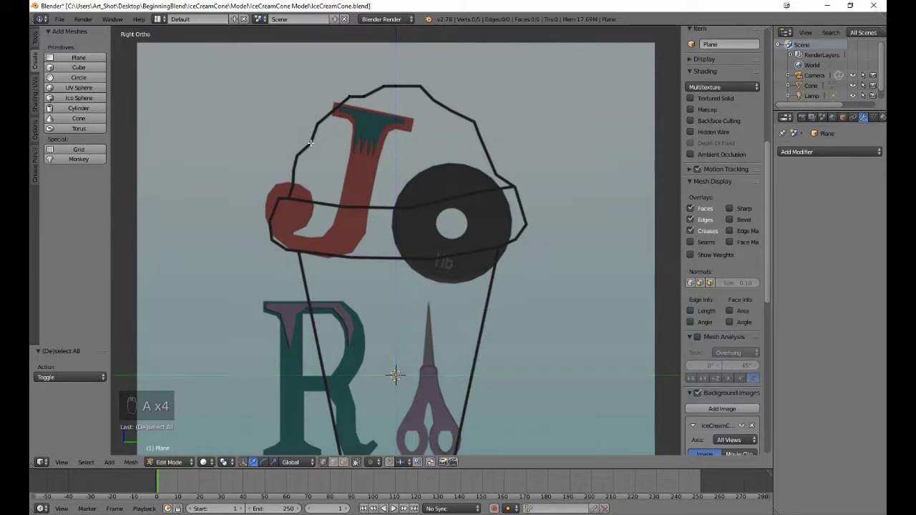
pyautogui.keyDown('ctrl'); pyautogui.rightClick(310, 144); pyautogui.keyUp('ctrl')
pyautogui.press('a')
pyautogui.keyDown('ctrl'); pyautogui.rightClick(297, 157); pyautogui.keyUp('ctrl')
pyautogui.press('a')
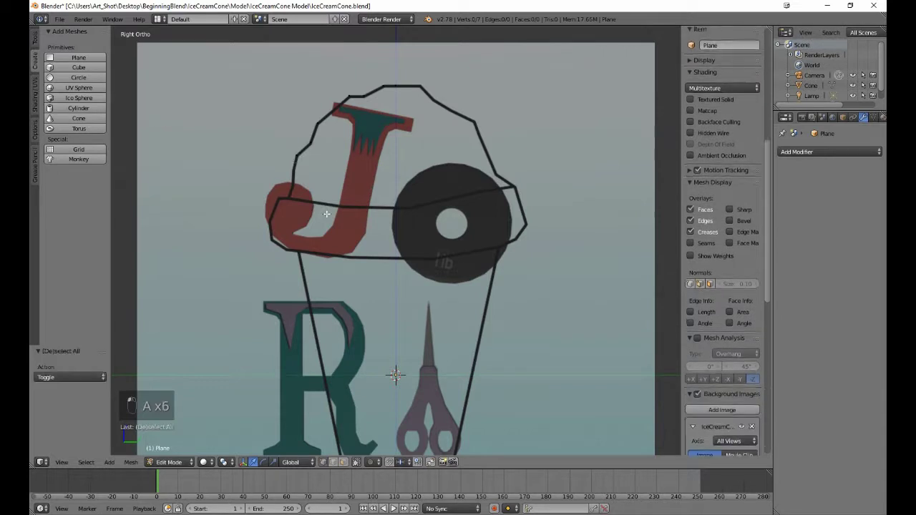
pyautogui.keyDown('ctrl'); pyautogui.rightClick(293, 172); pyautogui.keyUp('ctrl')
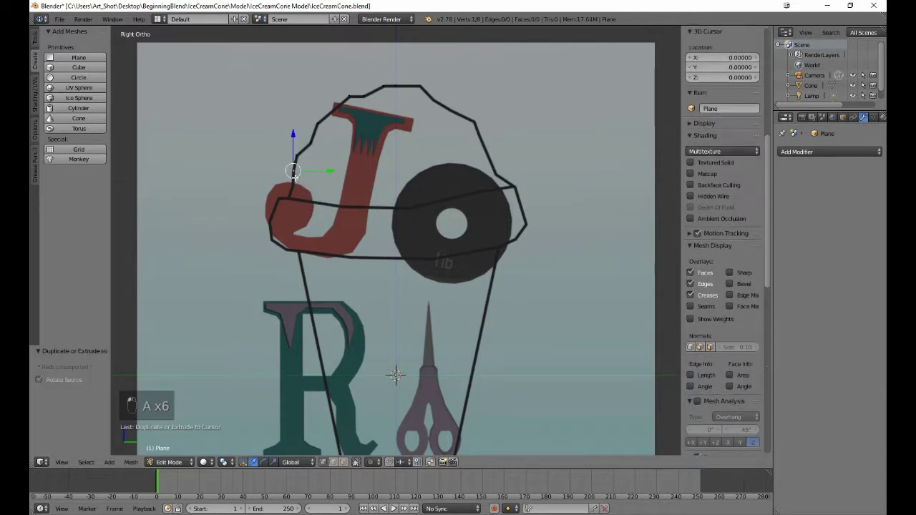
pyautogui.press('a')
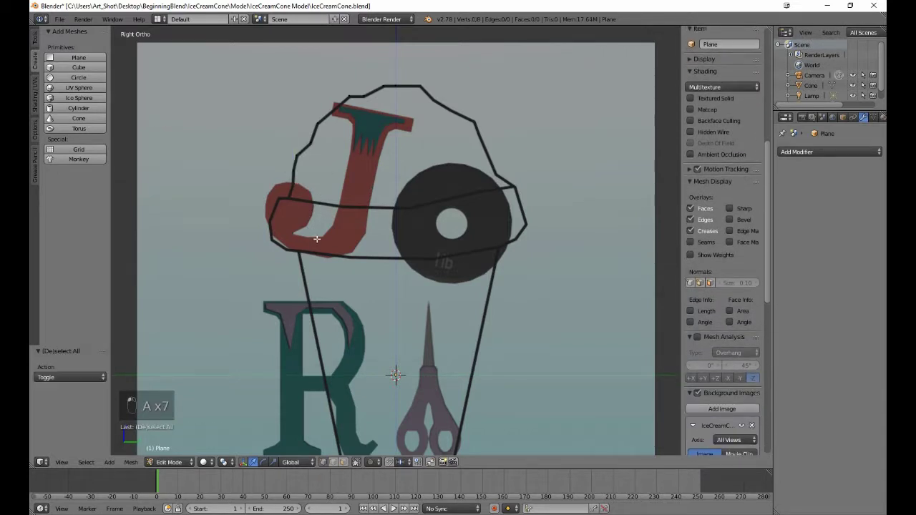
pyautogui.keyDown('ctrl'); pyautogui.rightClick(287, 197); pyautogui.keyUp('ctrl')
pyautogui.press('a')
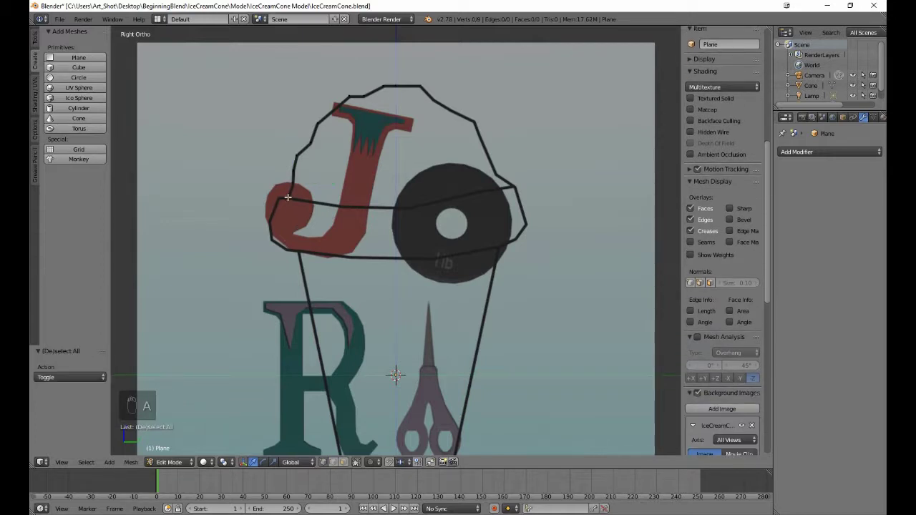
# Place six separate vertices around the left end of the rim outline, ending where its lower edge meets the cone.
pyautogui.keyDown('ctrl'); pyautogui.click(290, 198); pyautogui.keyUp('ctrl')
pyautogui.press('a')
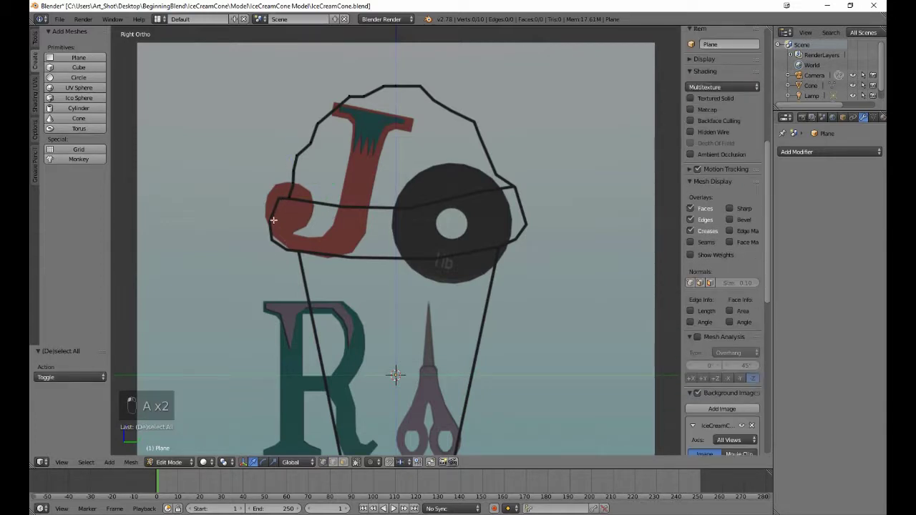
pyautogui.keyDown('ctrl'); pyautogui.click(277, 196); pyautogui.keyUp('ctrl')
pyautogui.press('a')
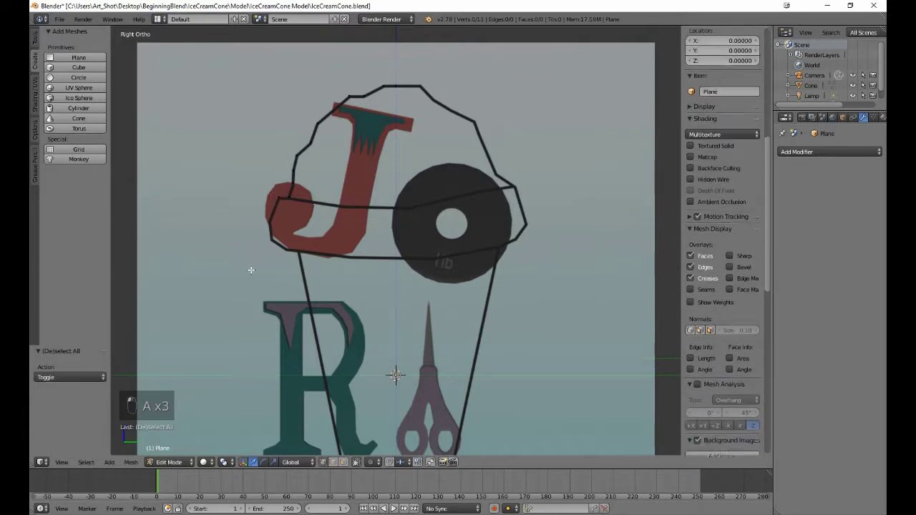
pyautogui.keyDown('ctrl'); pyautogui.click(269, 219); pyautogui.keyUp('ctrl')
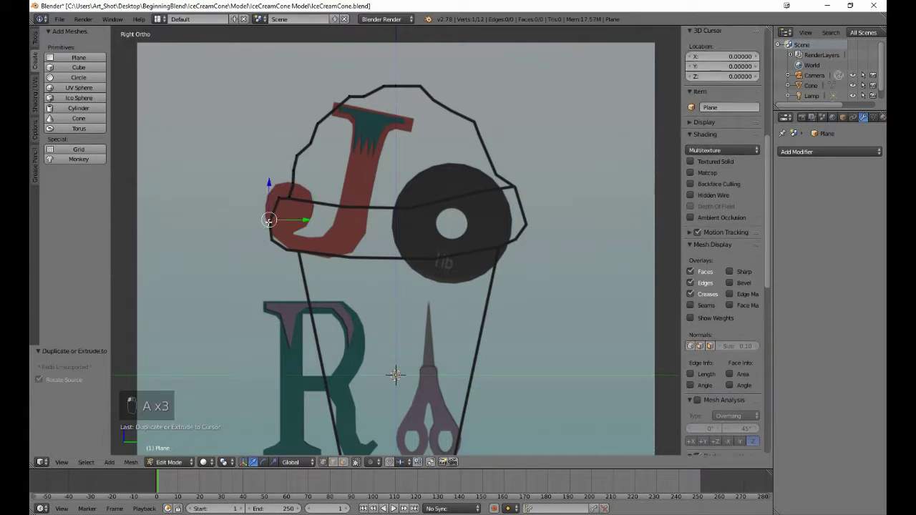
pyautogui.press('a')
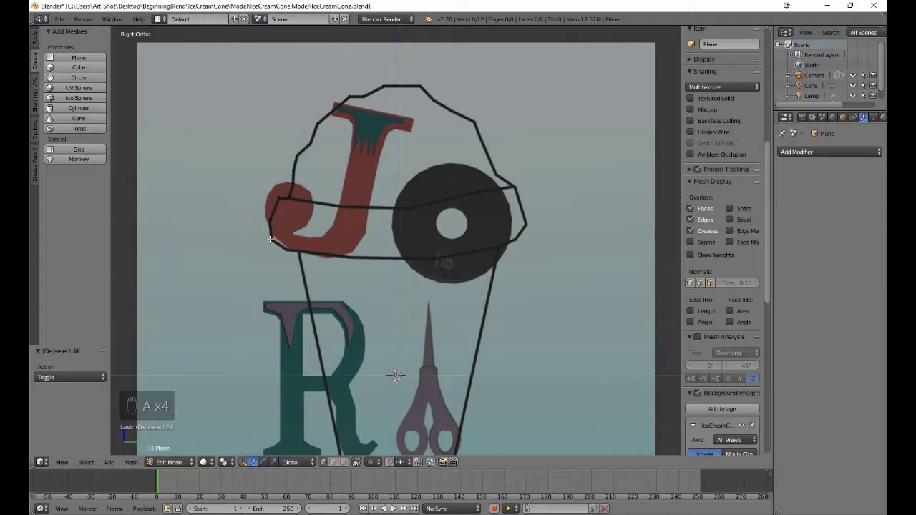
pyautogui.keyDown('ctrl'); pyautogui.click(271, 240); pyautogui.keyUp('ctrl')
pyautogui.press('a')
pyautogui.keyDown('ctrl'); pyautogui.click(300, 249); pyautogui.keyUp('ctrl')
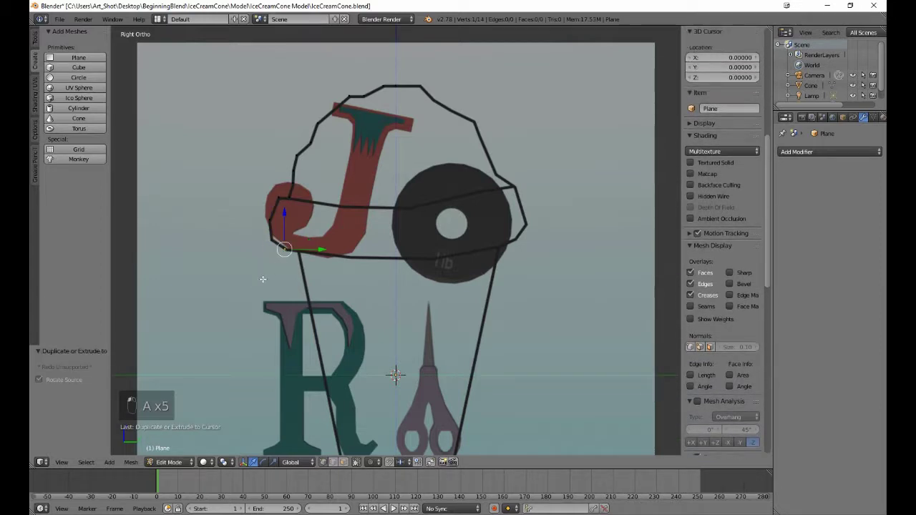
pyautogui.press('a')
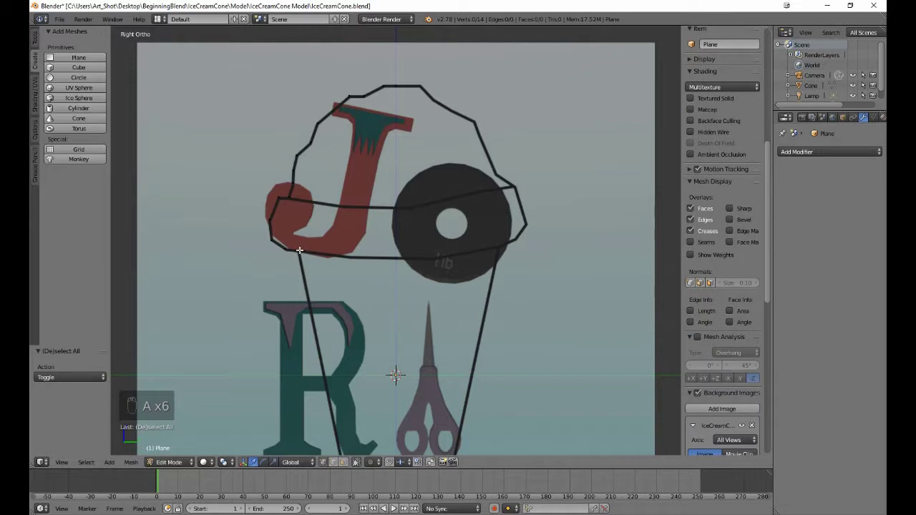
pyautogui.keyDown('ctrl'); pyautogui.click(298, 251); pyautogui.keyUp('ctrl')
pyautogui.press('a')
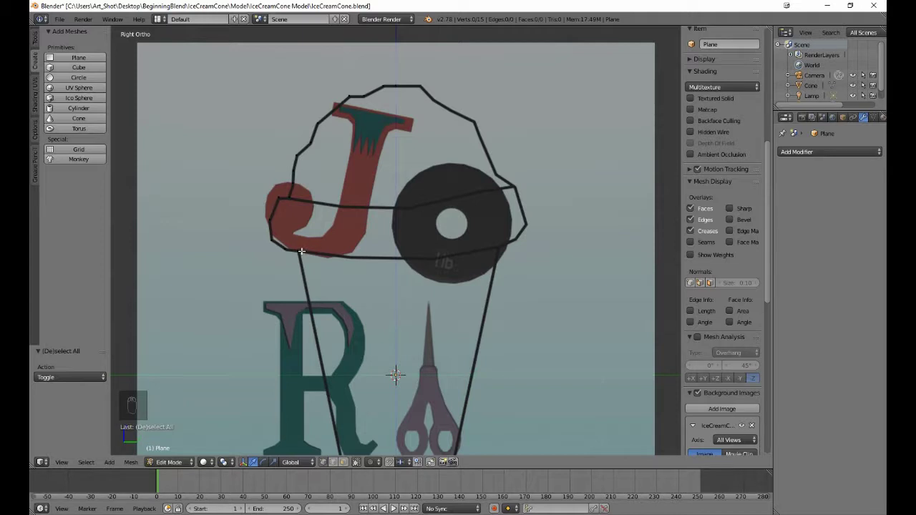
# Duplicate the vertex where the rim meets the cone, shift the copy about 0.1 inward along Y, and clear the selection.
pyautogui.press('b')
pyautogui.moveTo(295, 248); pyautogui.dragTo(301, 255)
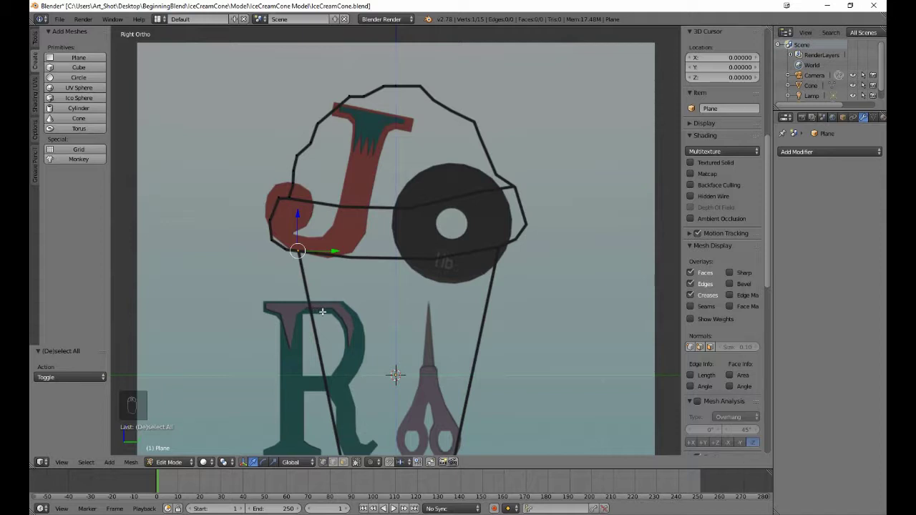
pyautogui.hotkey('shift', 'd')
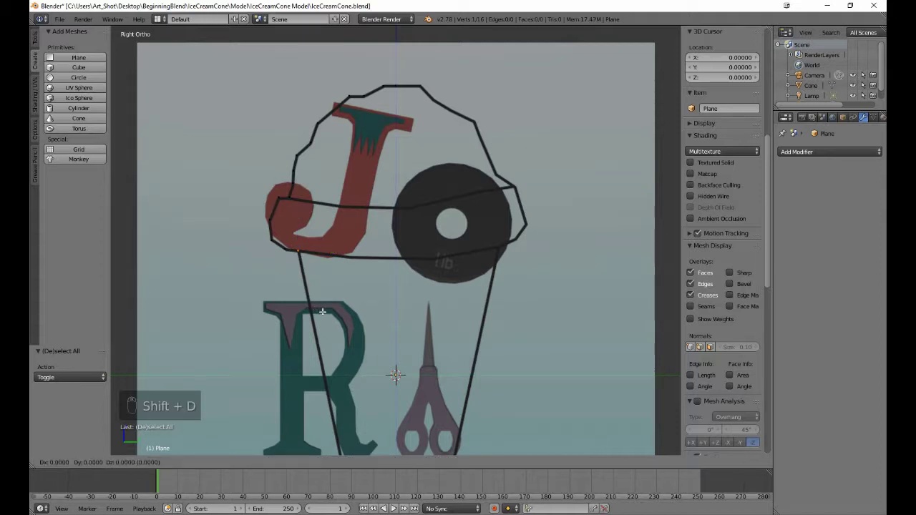
pyautogui.rightClick(325, 311)
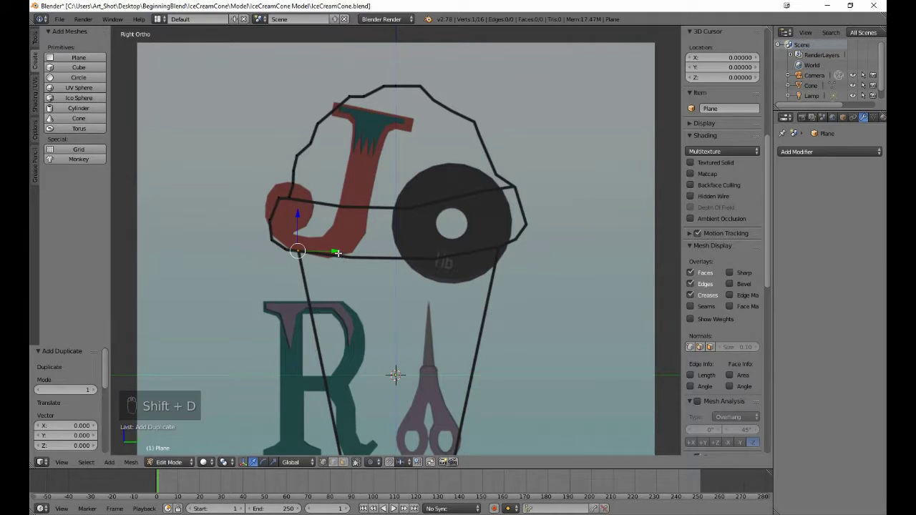
pyautogui.moveTo(335, 251); pyautogui.dragTo(344, 253)
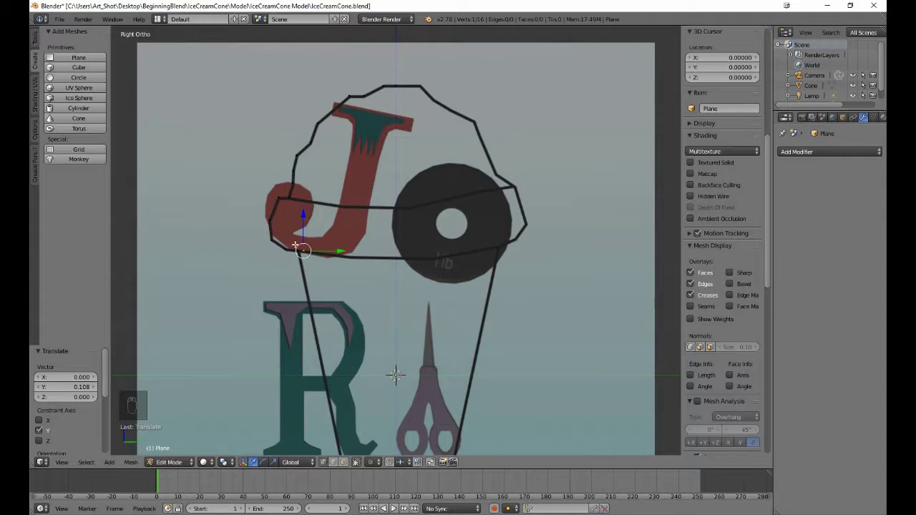
pyautogui.press('b')
pyautogui.moveTo(292, 242); pyautogui.dragTo(318, 251)
pyautogui.press('a')
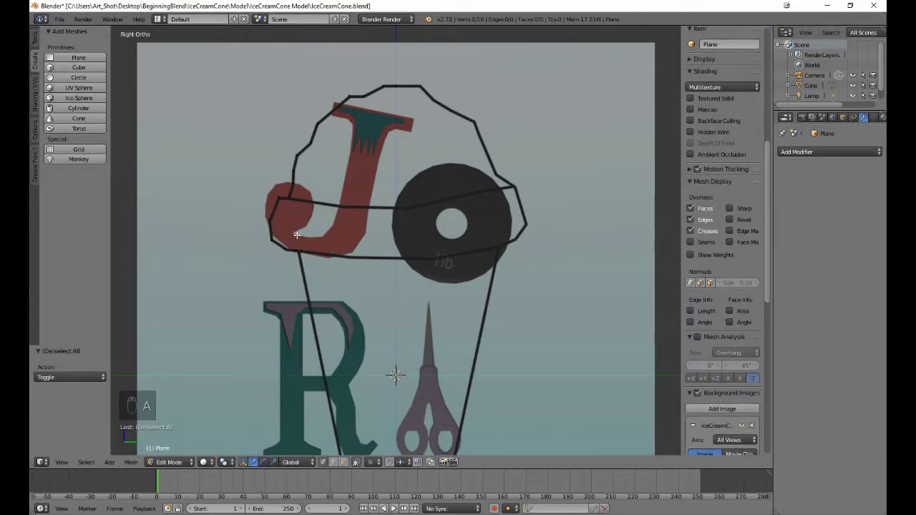
pyautogui.press('b')
pyautogui.moveTo(296, 236); pyautogui.dragTo(315, 269)
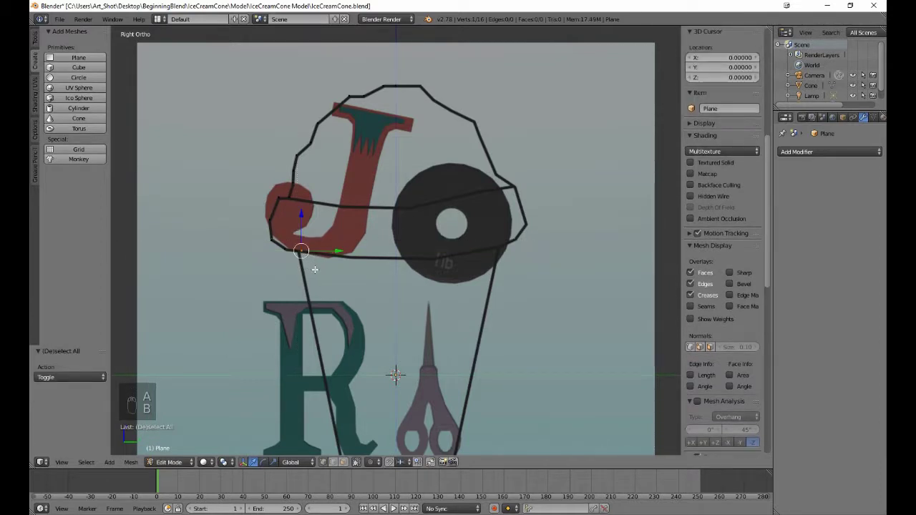
pyautogui.press('a')
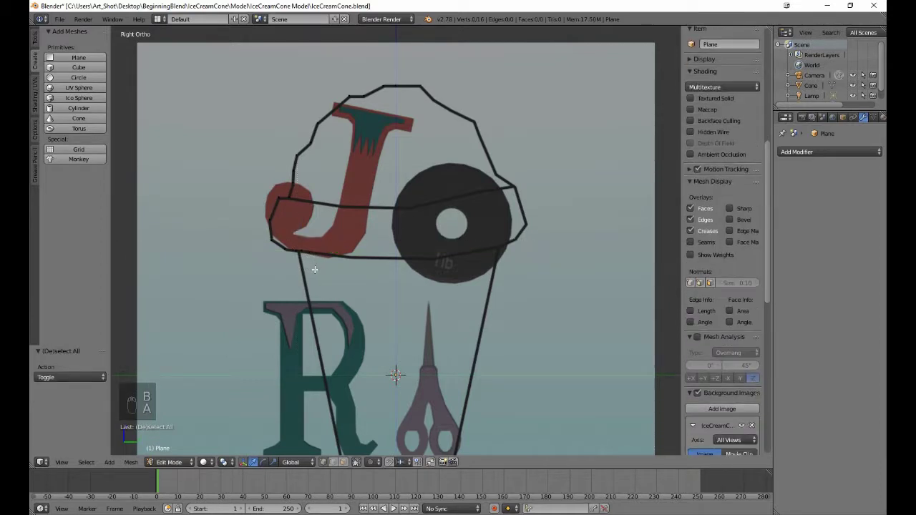
# Place two separate vertices down the left side of the cone outline below the rim, clearing the selection after each.
pyautogui.keyDown('ctrl'); pyautogui.rightClick(314, 330); pyautogui.keyUp('ctrl')
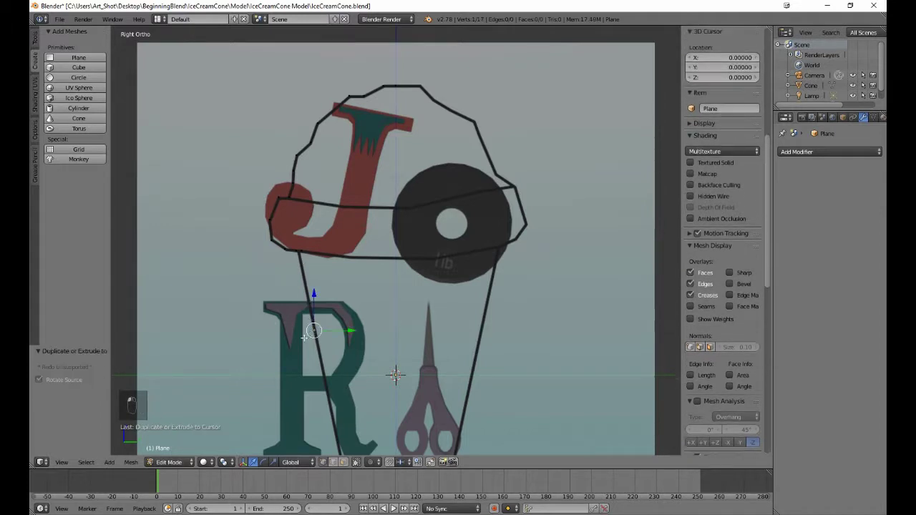
pyautogui.keyDown('shift'); pyautogui.scroll(-2, 293, 341); pyautogui.keyUp('shift')
pyautogui.keyDown('shift'); pyautogui.scroll(-2, 293, 341); pyautogui.keyUp('shift')
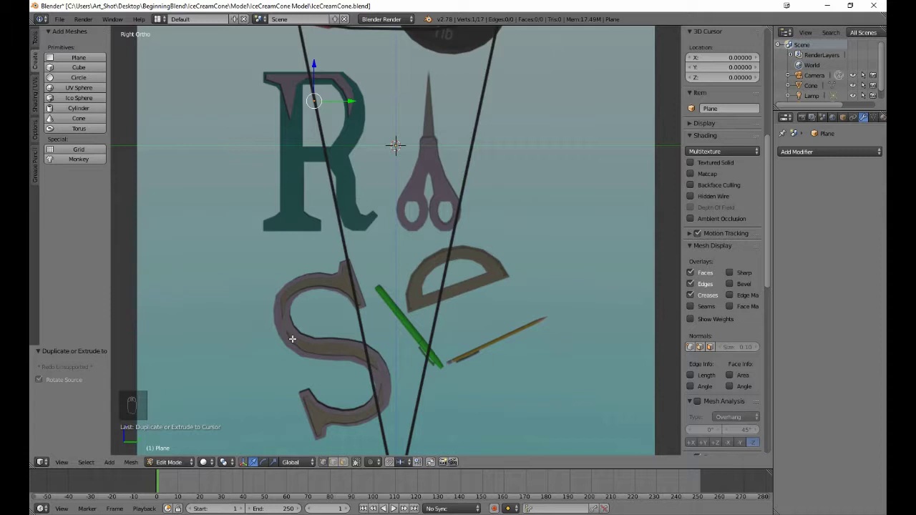
pyautogui.press('a')
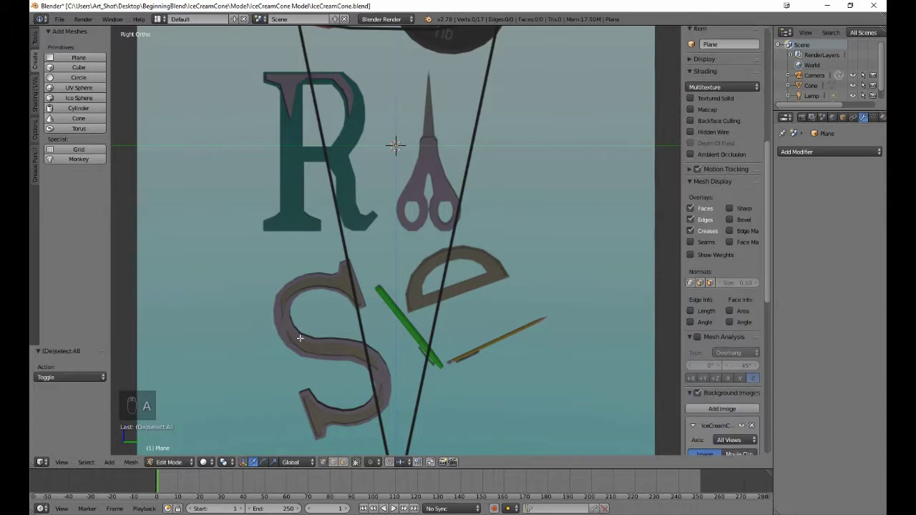
pyautogui.keyDown('ctrl'); pyautogui.rightClick(346, 252); pyautogui.keyUp('ctrl')
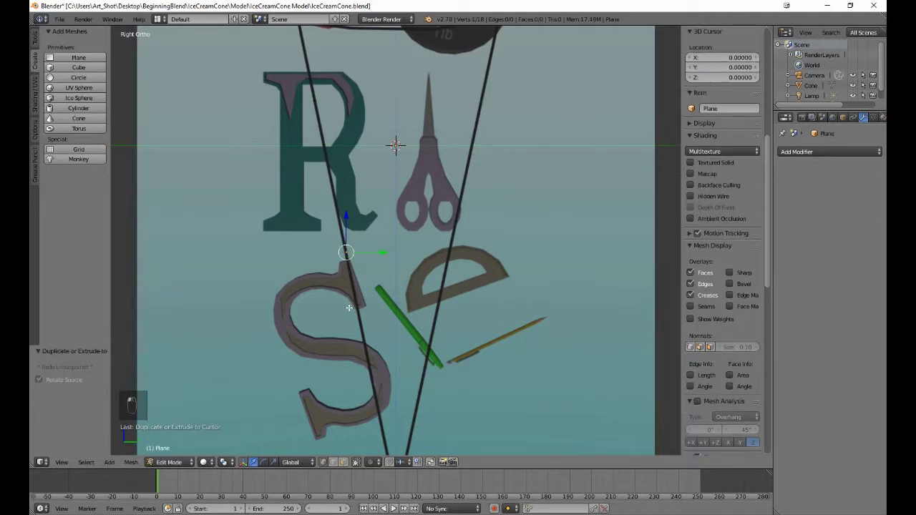
pyautogui.press('a')
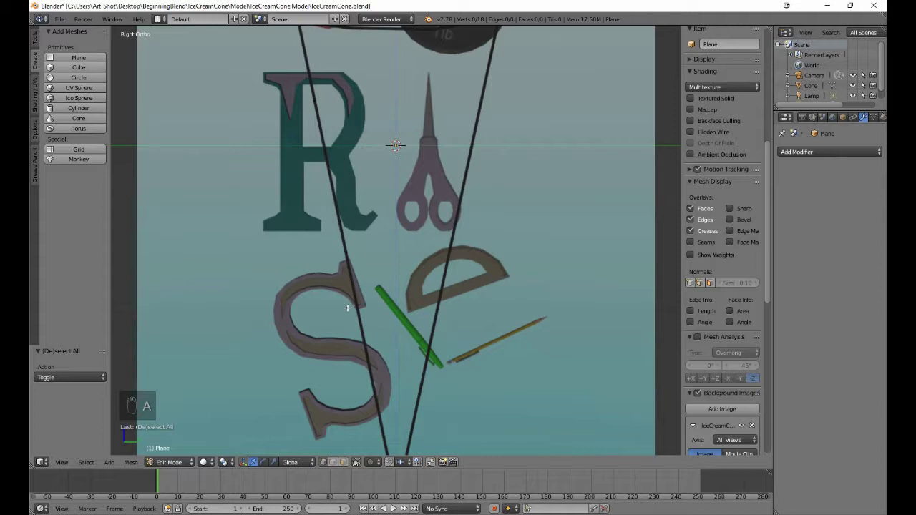
# Place two separate vertices at the cone tip, one on its left corner and one on the centre line.
pyautogui.keyDown('shift'); pyautogui.scroll(-3, 348, 307); pyautogui.keyUp('shift')
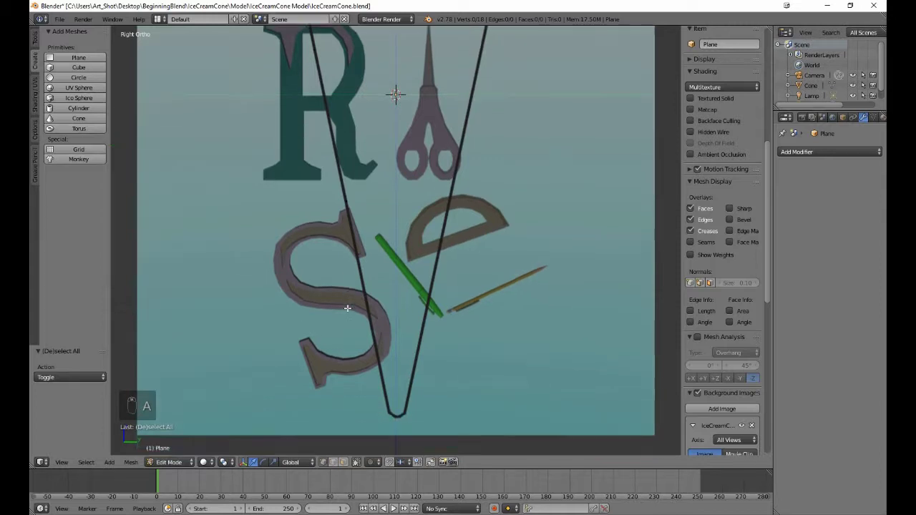
pyautogui.keyDown('ctrl'); pyautogui.click(388, 399); pyautogui.keyUp('ctrl')
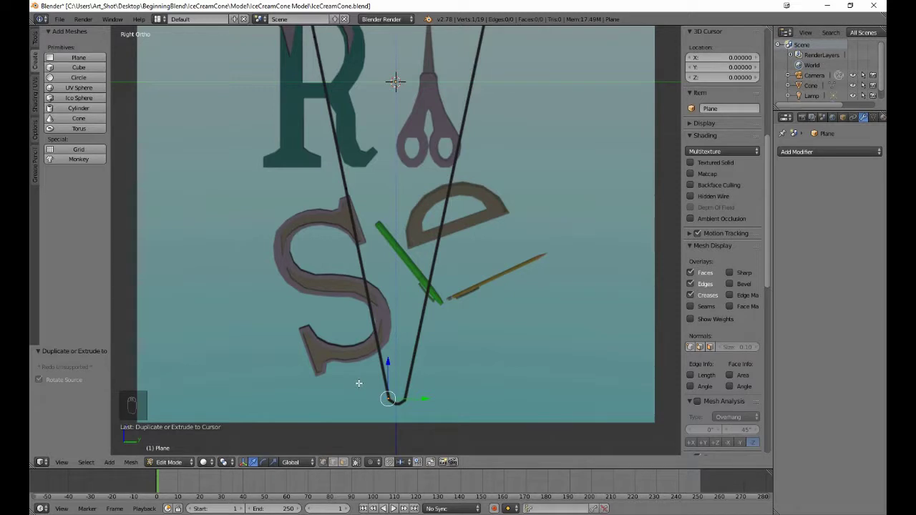
pyautogui.press('a')
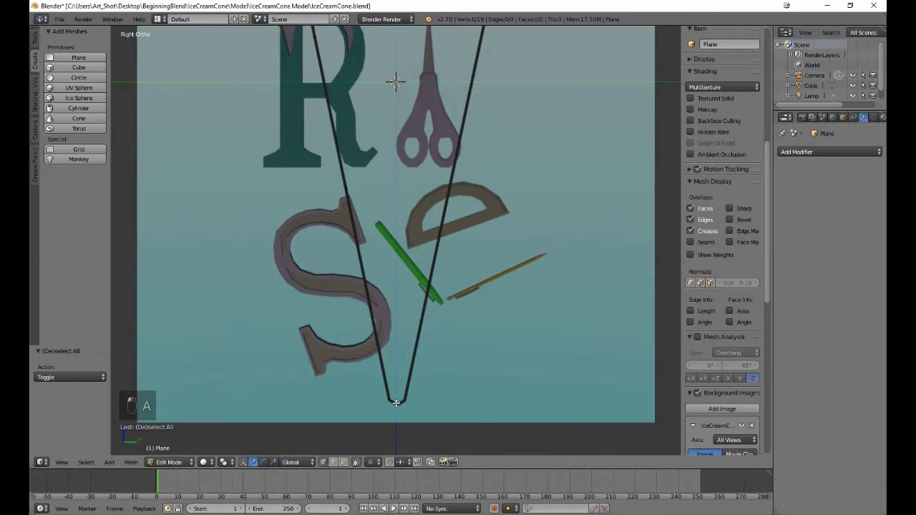
pyautogui.keyDown('ctrl'); pyautogui.click(396, 403); pyautogui.keyUp('ctrl')
pyautogui.press('a')
# Duplicate all traced vertices in place and mirror the copy along global Y in the right side view.
pyautogui.scroll(-7, 375, 387)
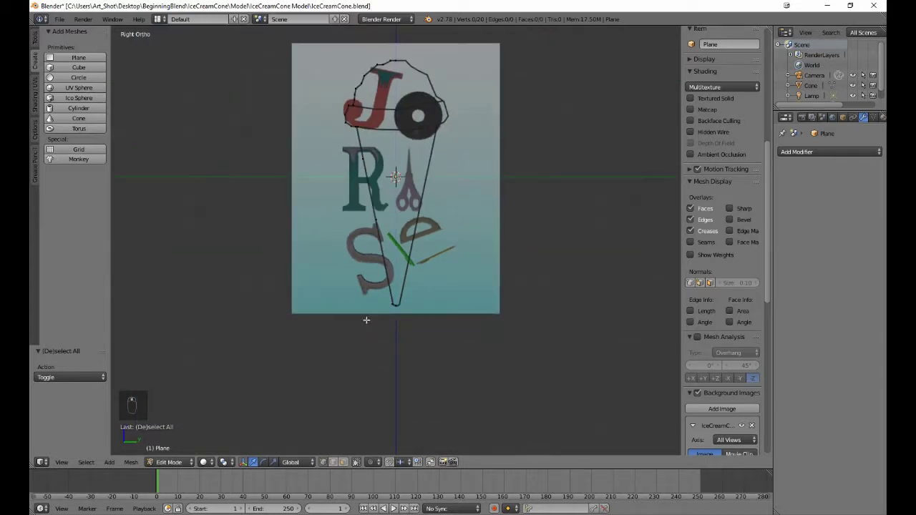
pyautogui.moveTo(368, 319); pyautogui.dragTo(405, 370, button='middle')
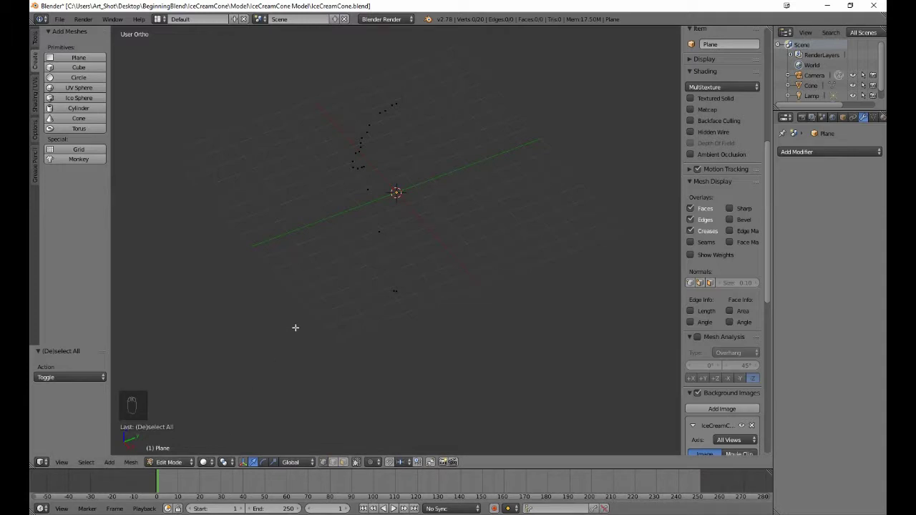
pyautogui.press('a')
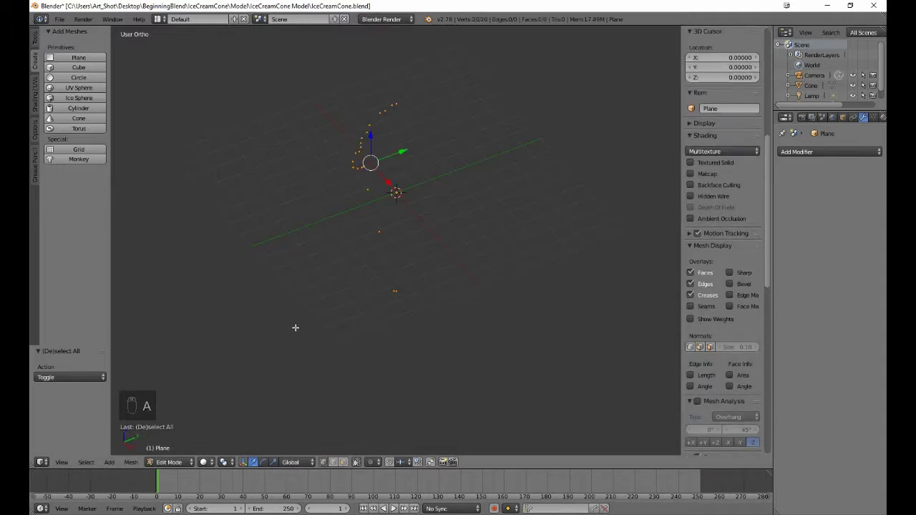
pyautogui.press('KP_3')
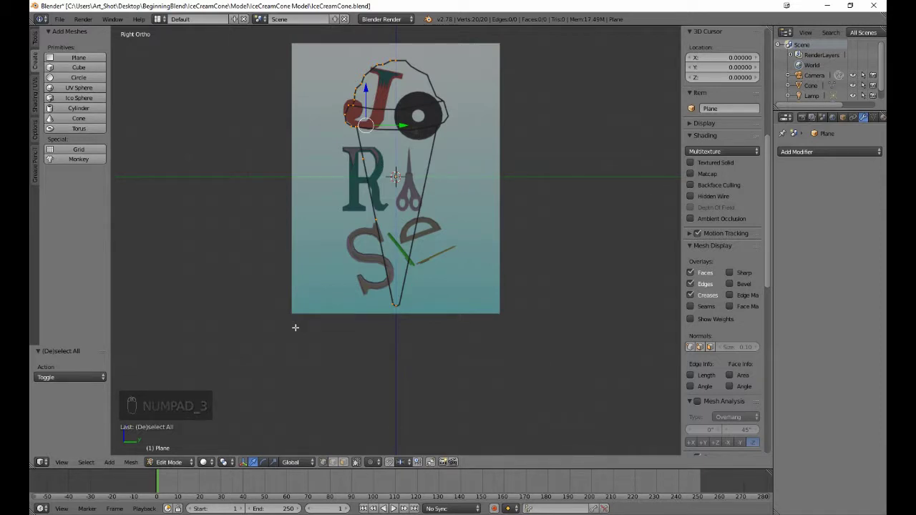
pyautogui.hotkey('shift', 'd')
pyautogui.rightClick(296, 327)
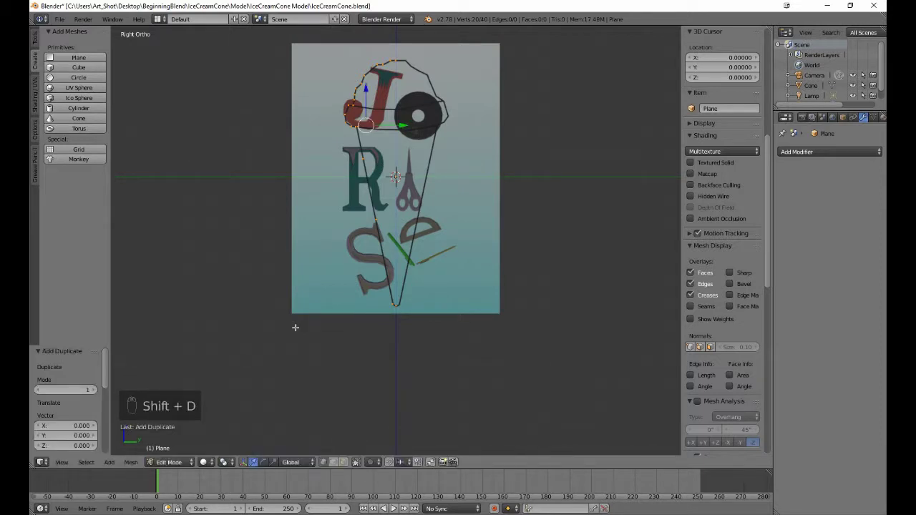
pyautogui.hotkey('ctrl', 'm')
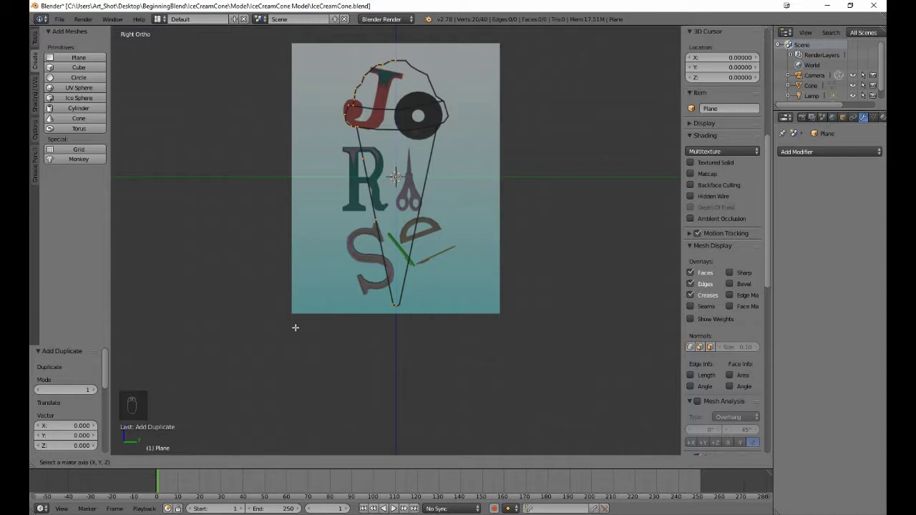
pyautogui.press('y')
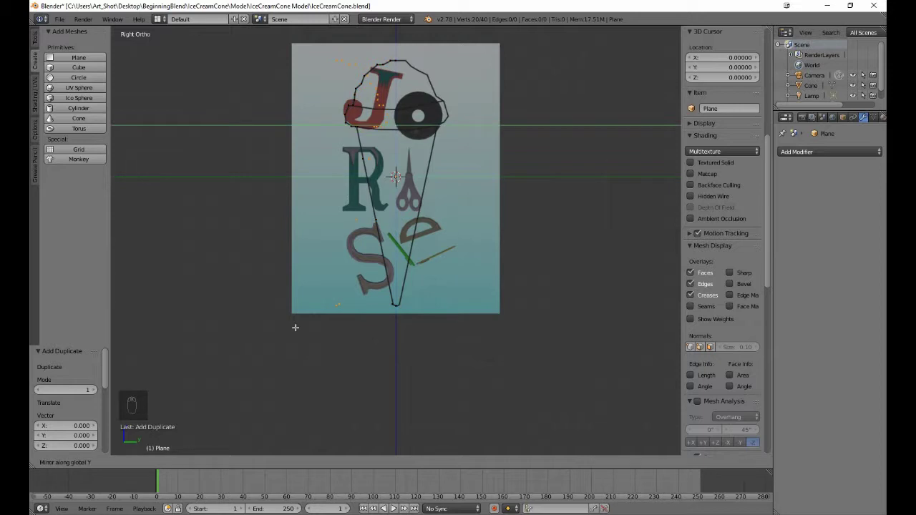
pyautogui.press('Return')
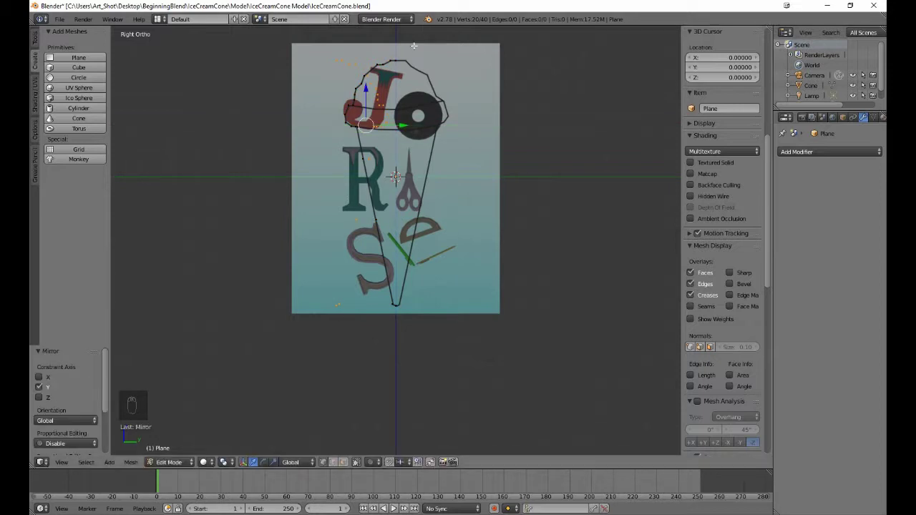
# Move the mirrored half about 2.84 along Y so it lines up with the right side of the outline.
pyautogui.moveTo(405, 124); pyautogui.dragTo(465, 137)
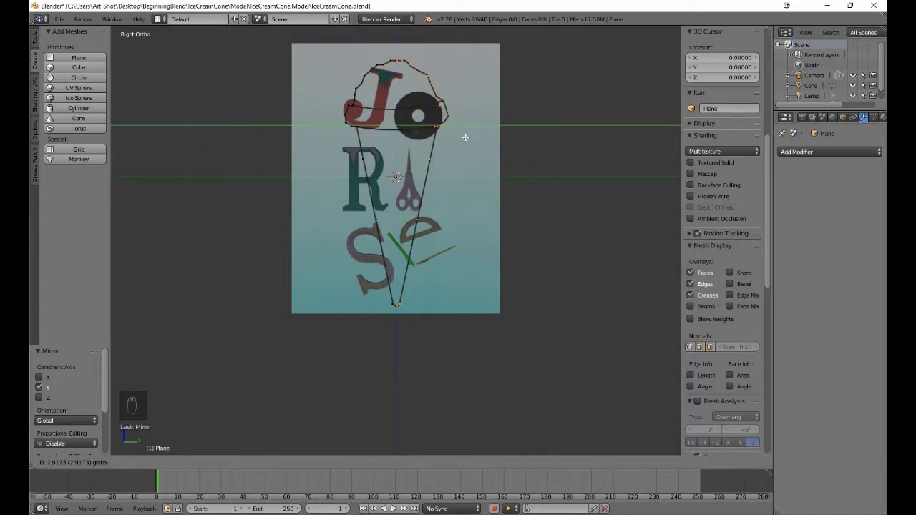
pyautogui.moveTo(465, 137); pyautogui.dragTo(465, 138)
pyautogui.moveTo(464, 137); pyautogui.dragTo(463, 137)
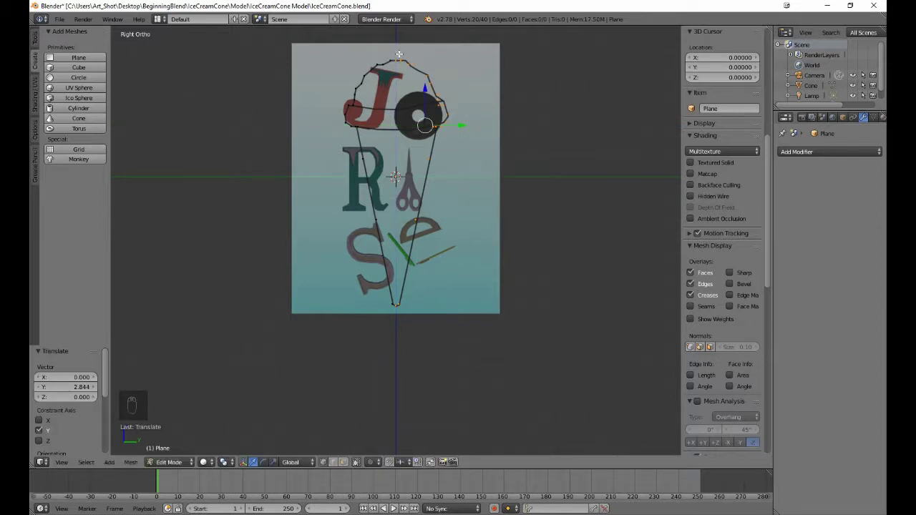
# Delete the two duplicate vertices on the centre line, one at the scoop top and one at the cone tip.
pyautogui.press('b')
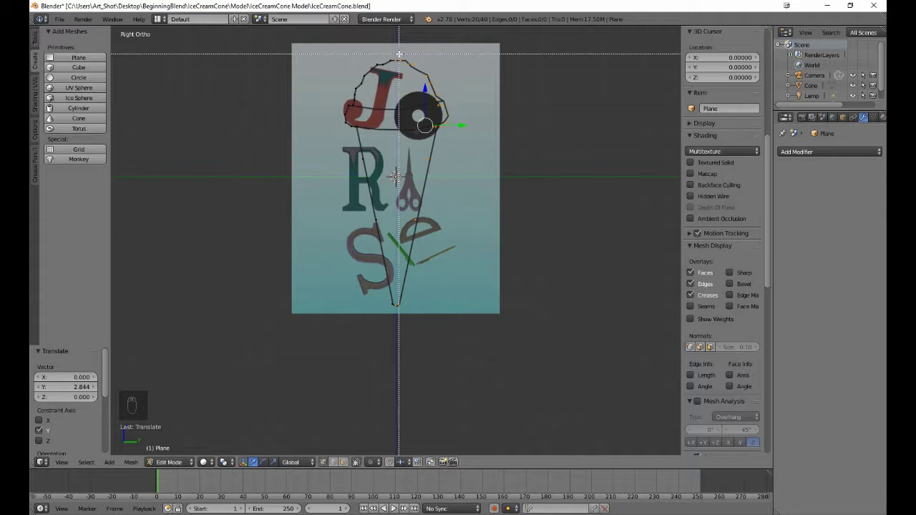
pyautogui.moveTo(399, 54); pyautogui.dragTo(498, 313)
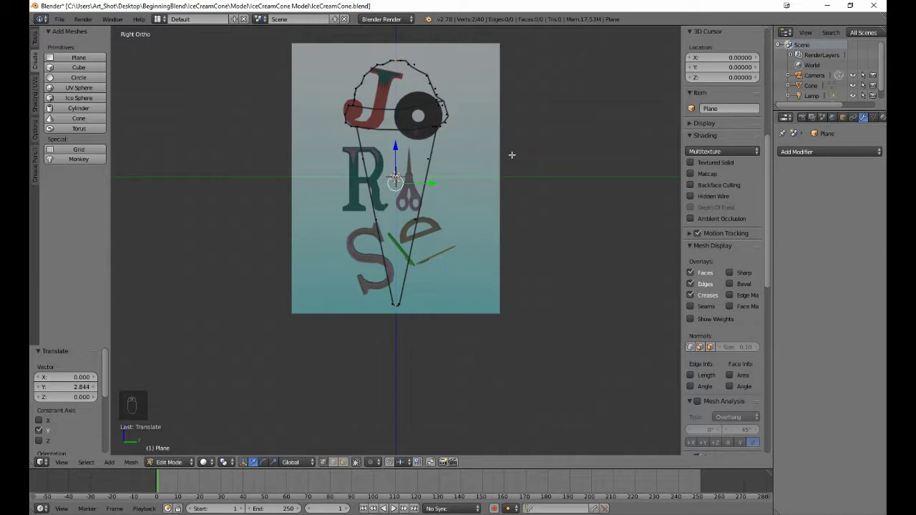
pyautogui.press('x')
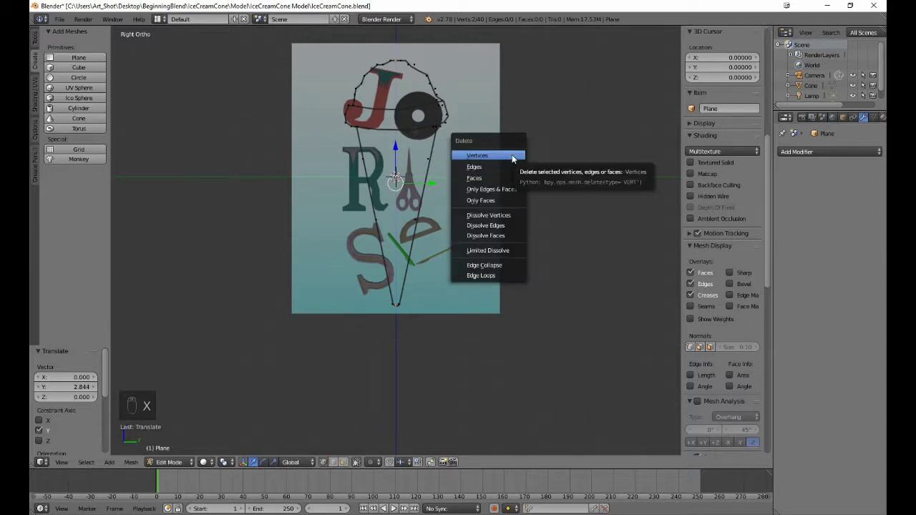
pyautogui.click(513, 156)
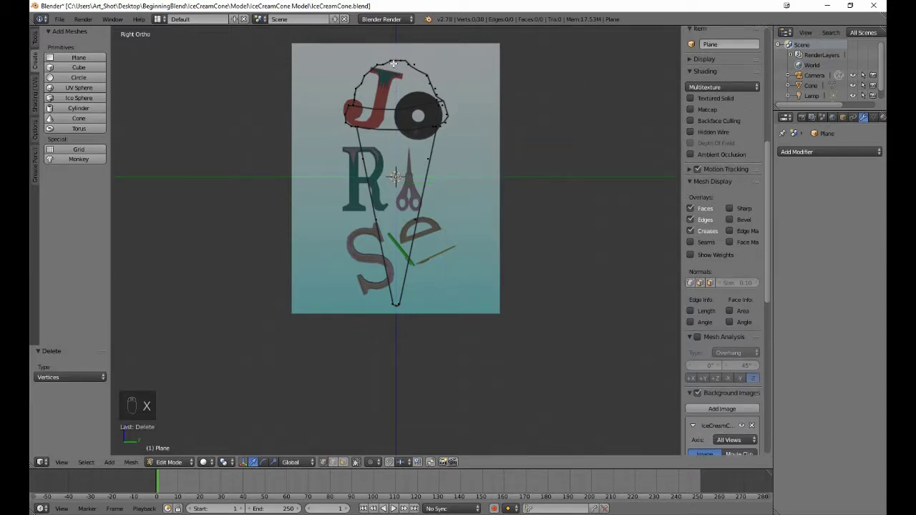
# Duplicate the complete vertex profile in place and rotate the copy 90° in the top view.
pyautogui.press('a')
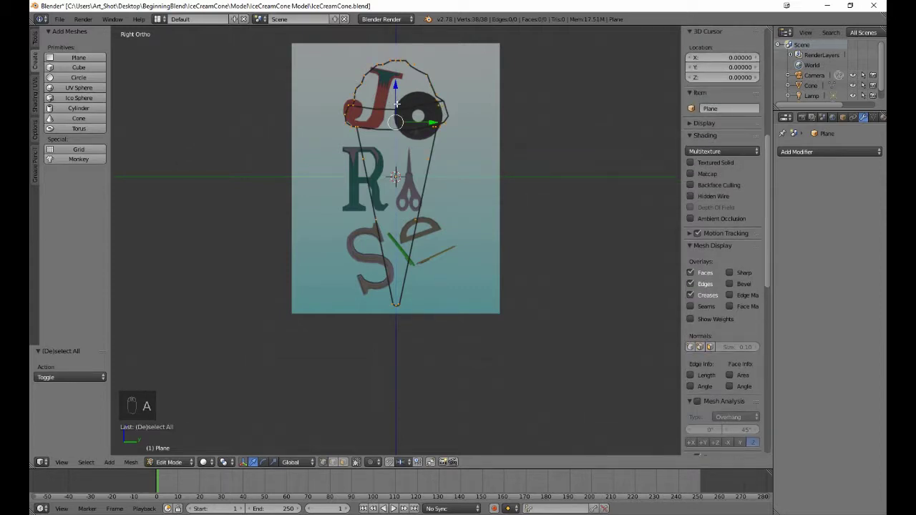
pyautogui.press('KP_7')
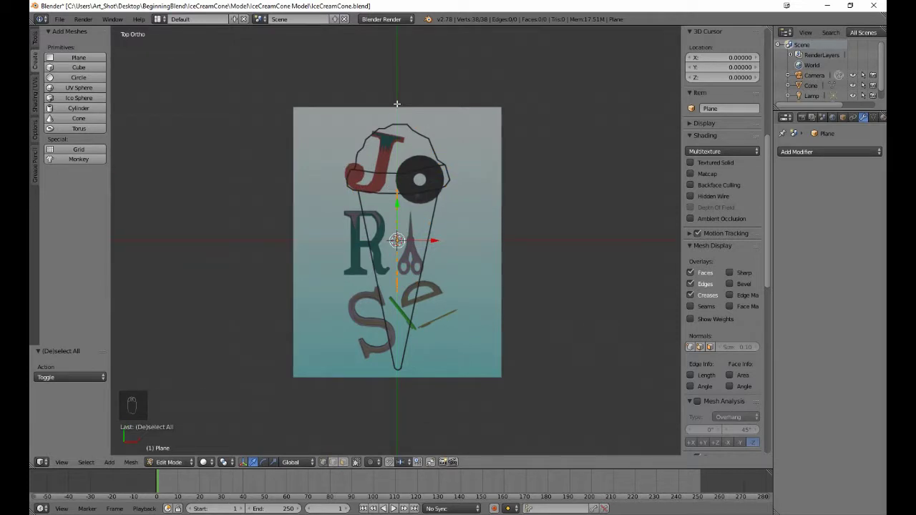
pyautogui.hotkey('shift', 'd')
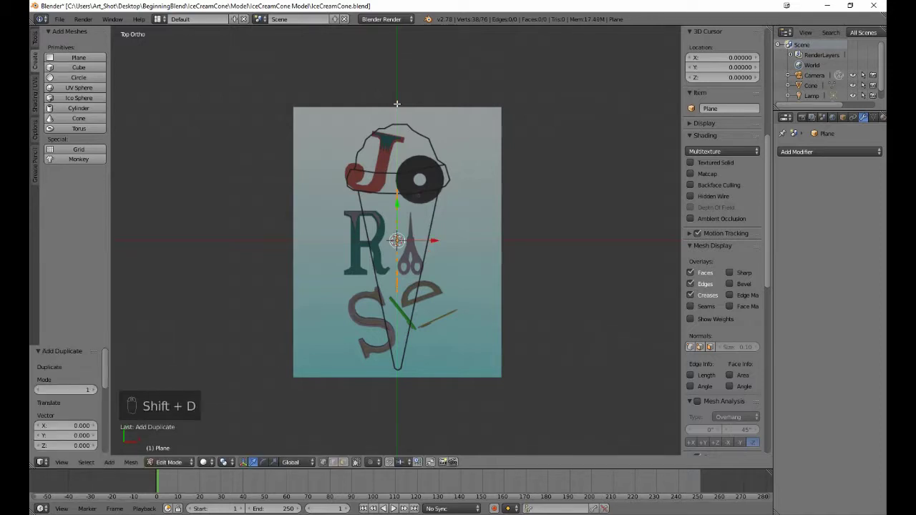
pyautogui.write('r')
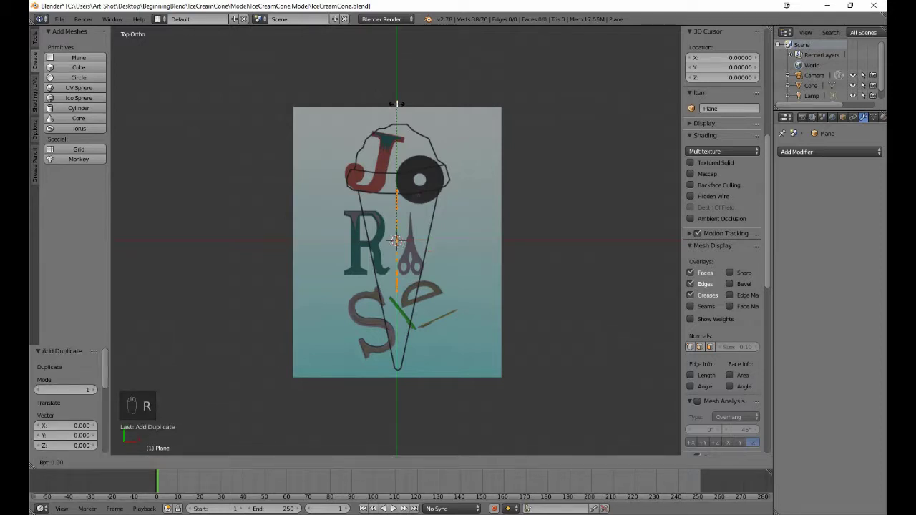
pyautogui.write('90')
pyautogui.click(397, 104)
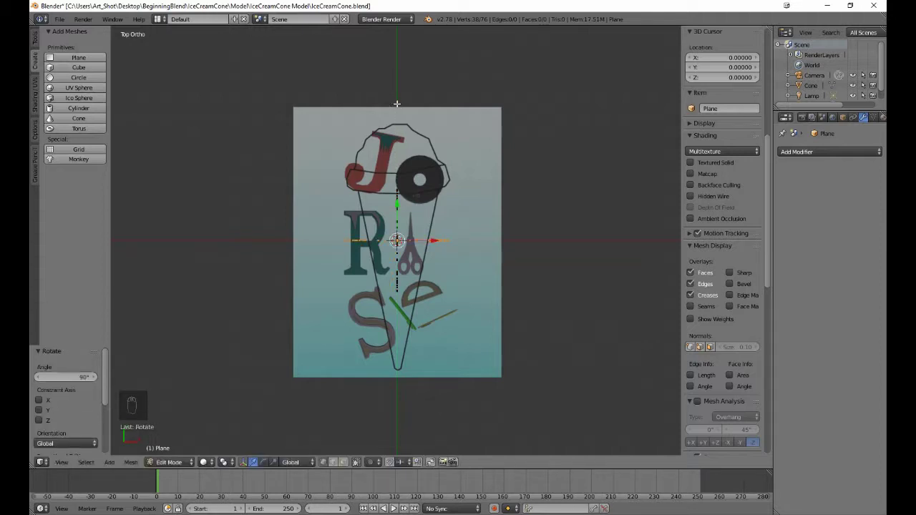
# Duplicate the crosswise vertex profile in place and rotate the new copy 45° in the top view.
pyautogui.moveTo(418, 217); pyautogui.dragTo(315, 234, button='middle')
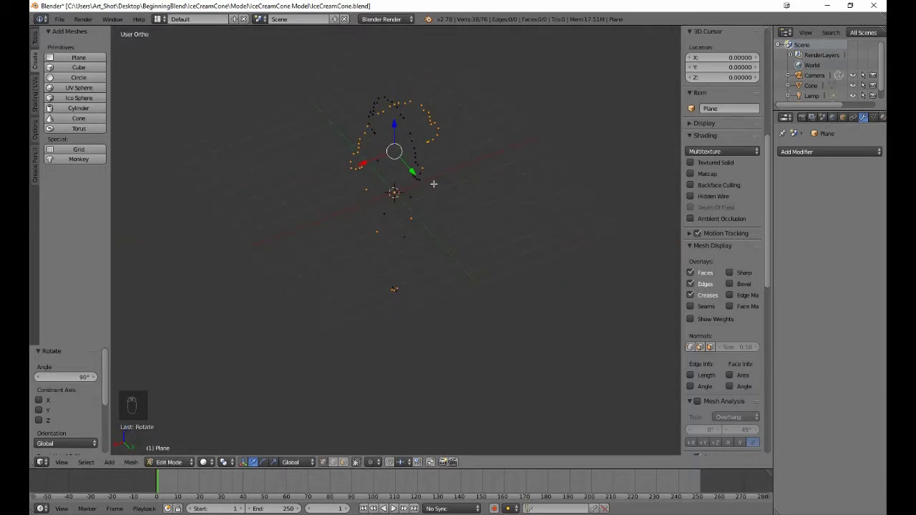
pyautogui.moveTo(439, 191); pyautogui.dragTo(442, 324, button='middle')
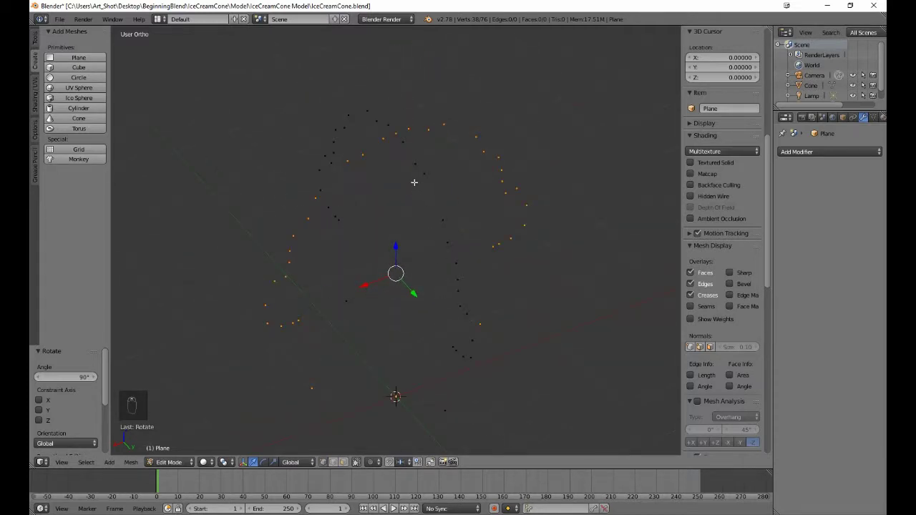
pyautogui.keyDown('shift'); pyautogui.moveTo(409, 186); pyautogui.dragTo(407, 249, button='middle'); pyautogui.keyUp('shift')
pyautogui.press('KP_7')
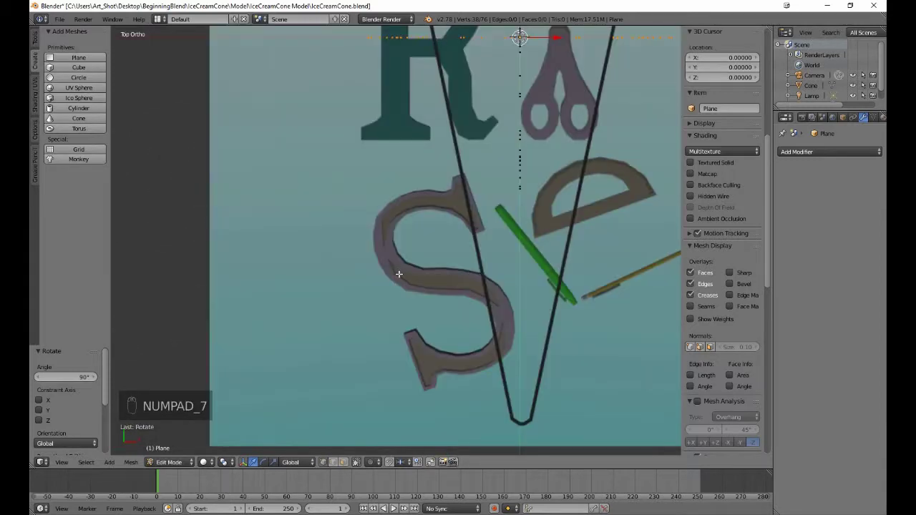
pyautogui.scroll(-3, 399, 274)
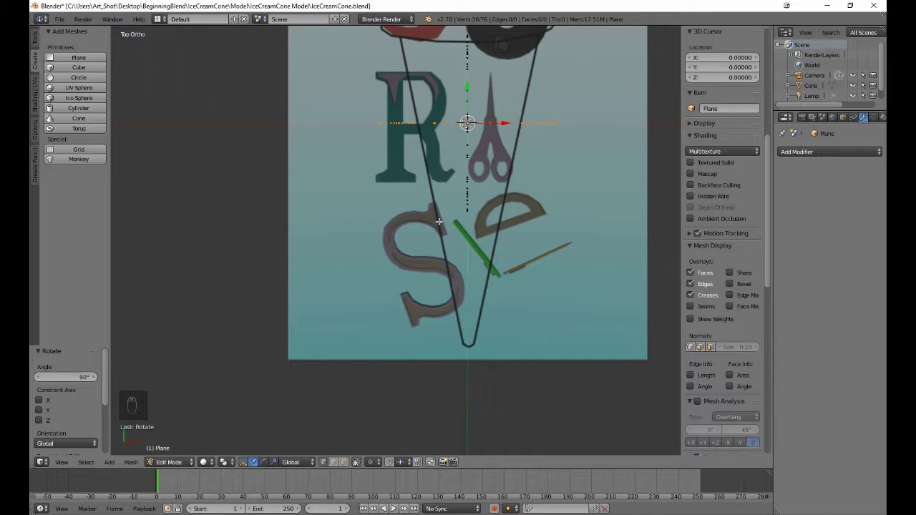
pyautogui.hotkey('shift', 'd')
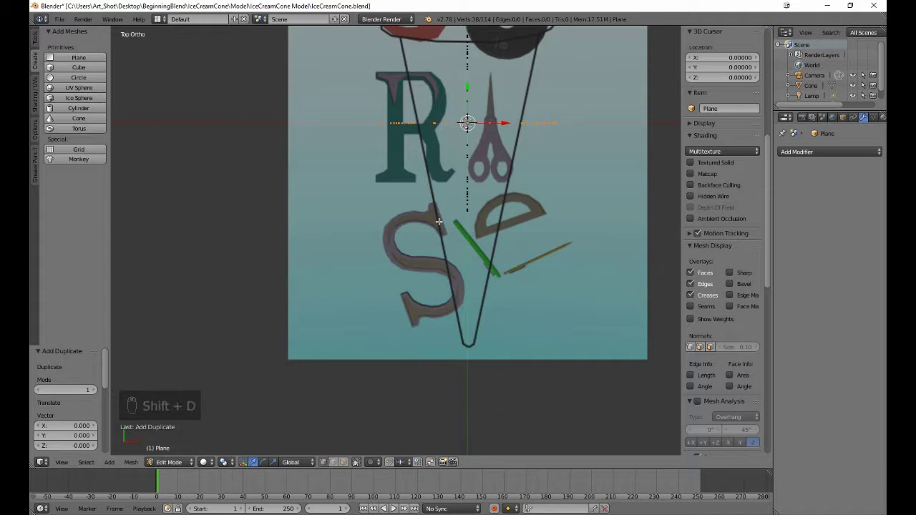
pyautogui.write('r')
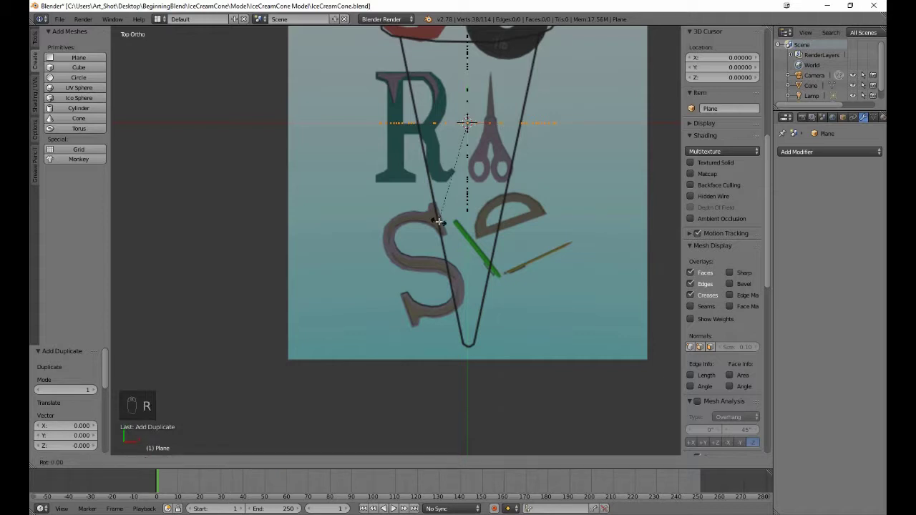
pyautogui.write('45')
pyautogui.press('Return')
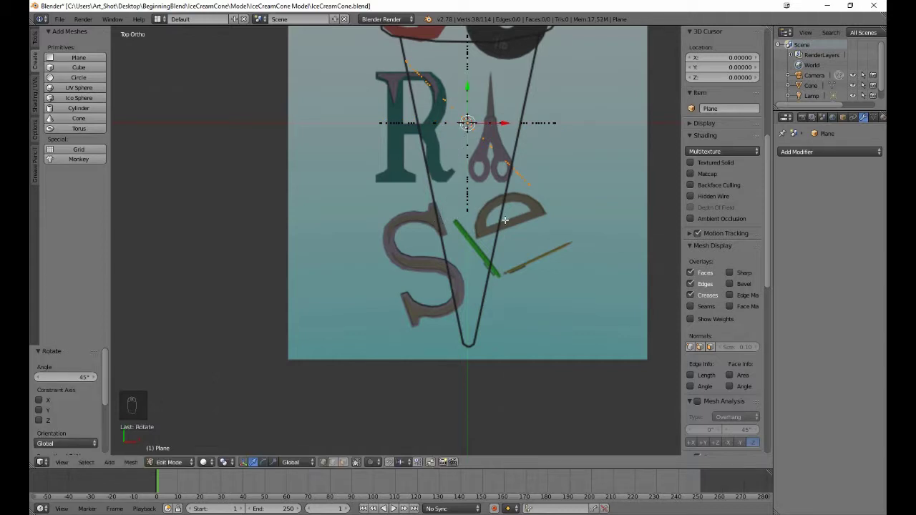
pyautogui.moveTo(525, 232); pyautogui.dragTo(502, 159, button='middle')
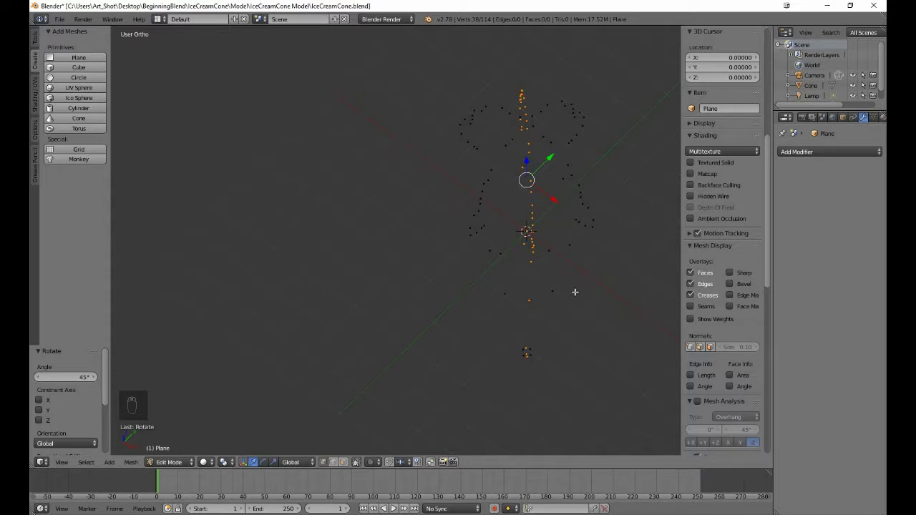
# Show the mesh in wireframe shading and deselect all of its vertices.
pyautogui.moveTo(576, 292); pyautogui.dragTo(469, 281, button='middle')
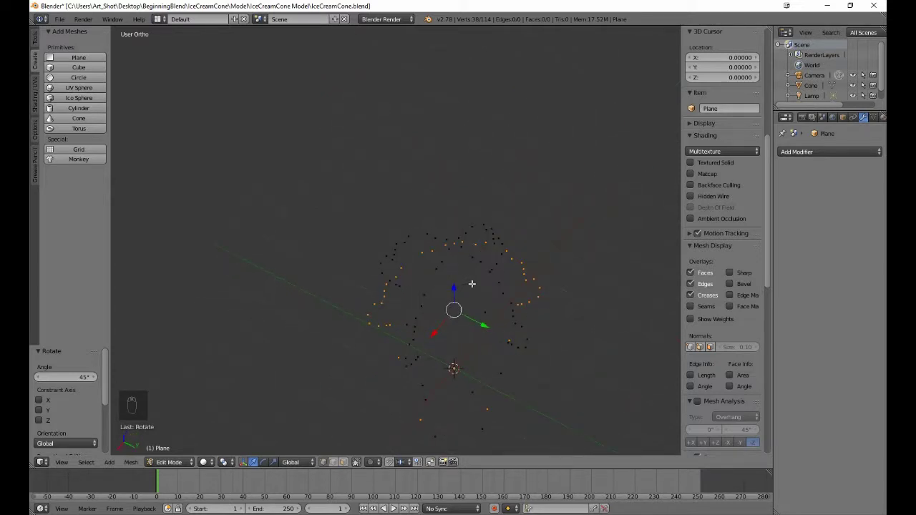
pyautogui.press('z')
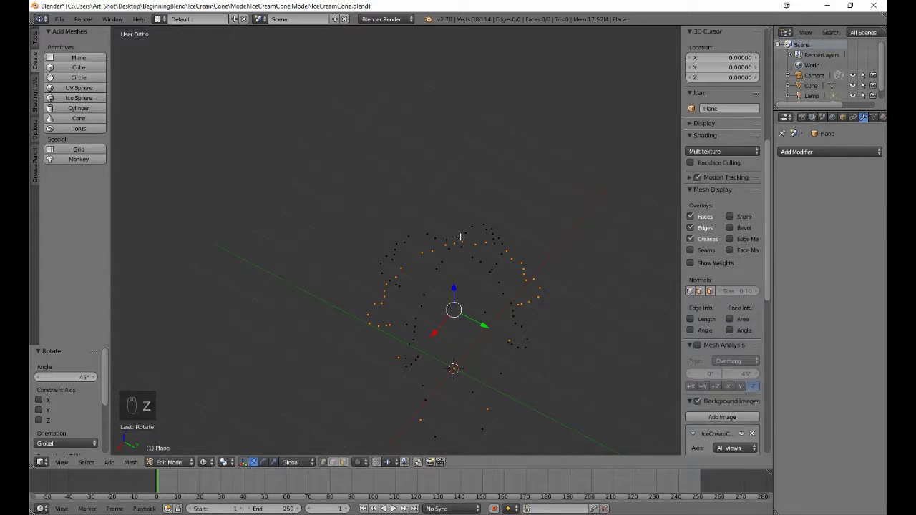
pyautogui.press('a')
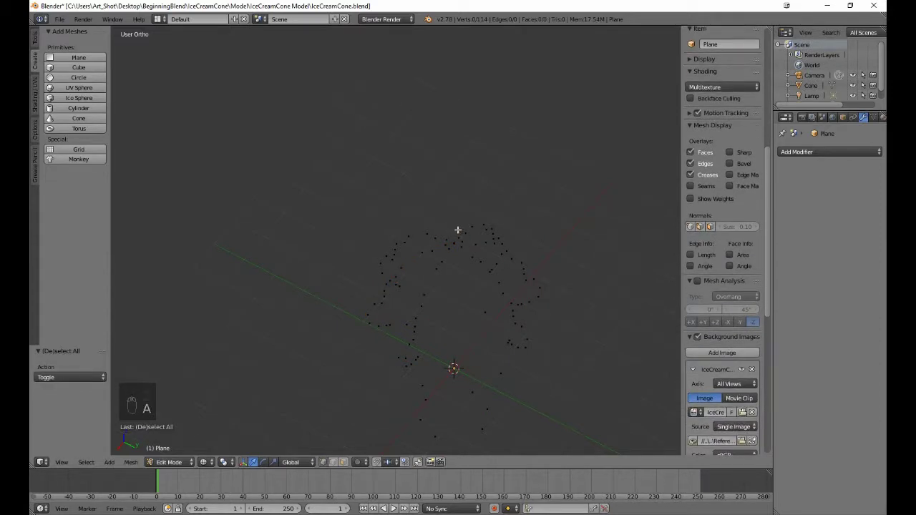
pyautogui.press('b')
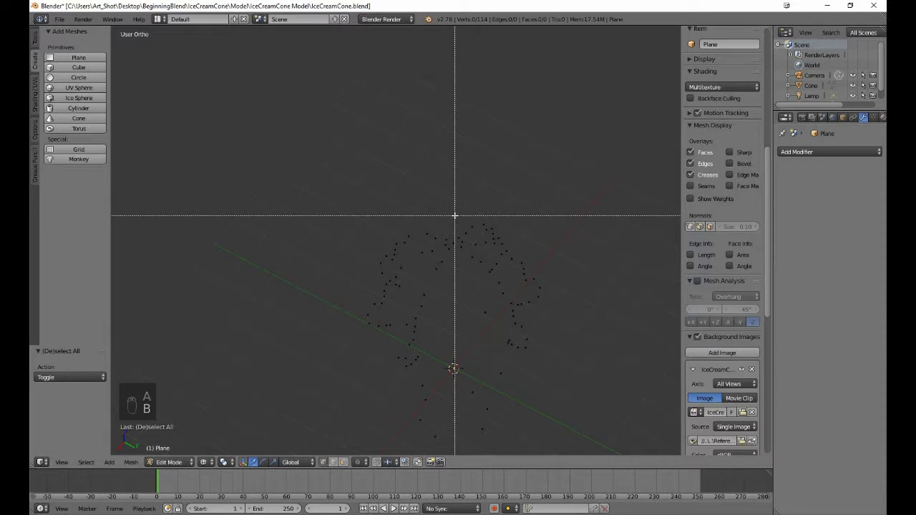
pyautogui.moveTo(456, 216); pyautogui.dragTo(458, 216)
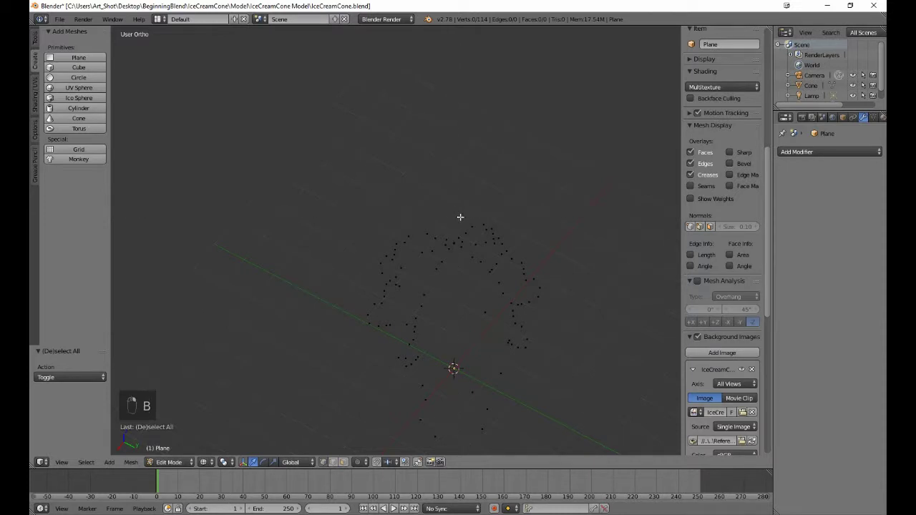
# In the top view, delete the vertices of the upper, upper-left diagonal and left profile arms, keeping the three opposite arms.
pyautogui.press('KP_7')
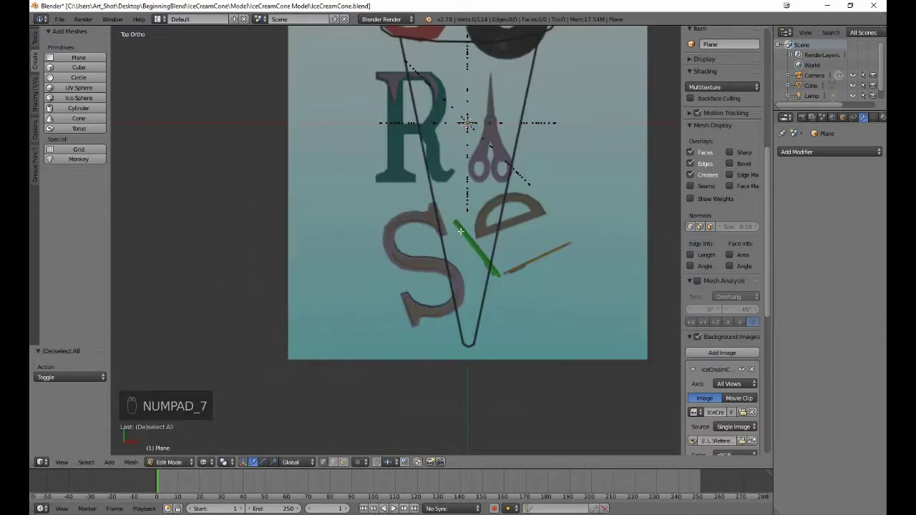
pyautogui.keyDown('shift'); pyautogui.scroll(8, 459, 270); pyautogui.keyUp('shift')
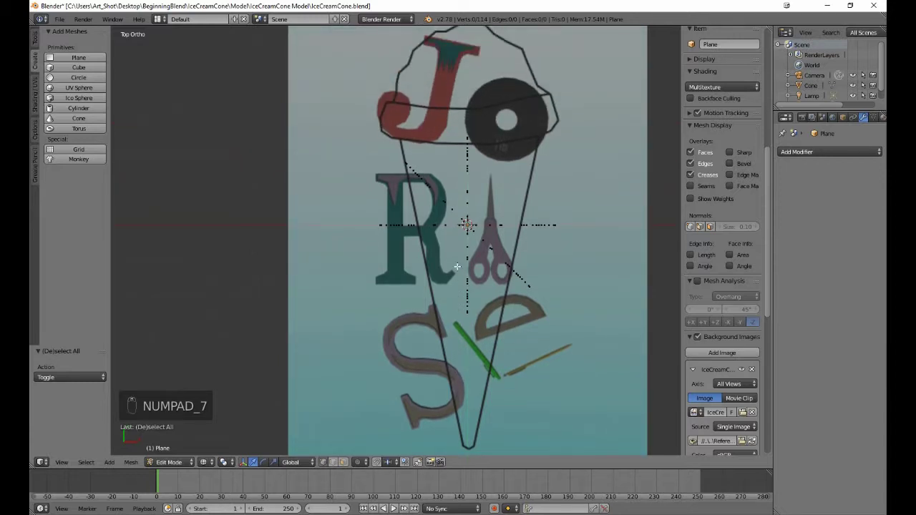
pyautogui.press('b')
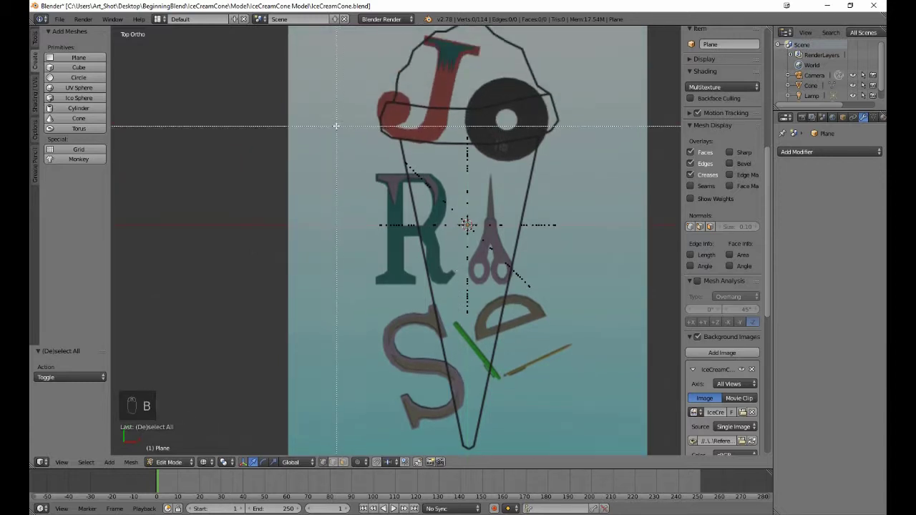
pyautogui.moveTo(335, 123); pyautogui.dragTo(514, 221)
pyautogui.press('b')
pyautogui.moveTo(349, 190); pyautogui.dragTo(463, 287)
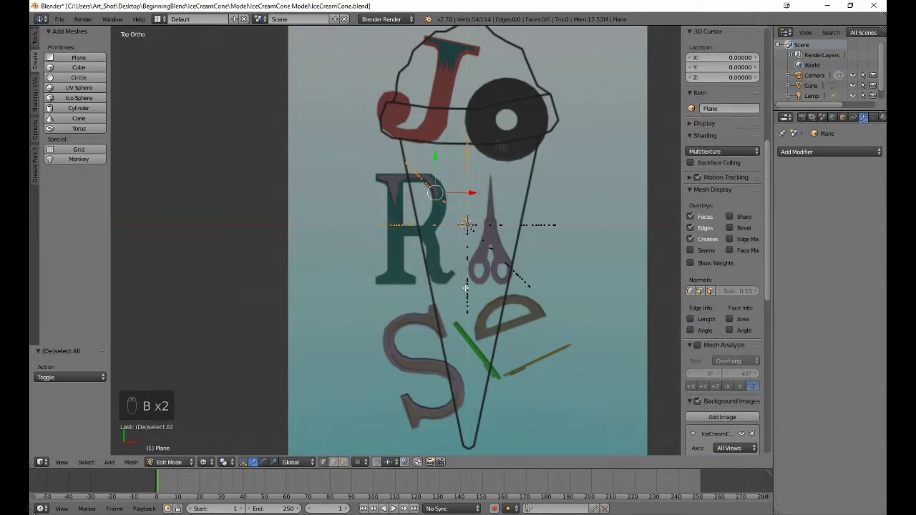
pyautogui.scroll(3, 462, 287)
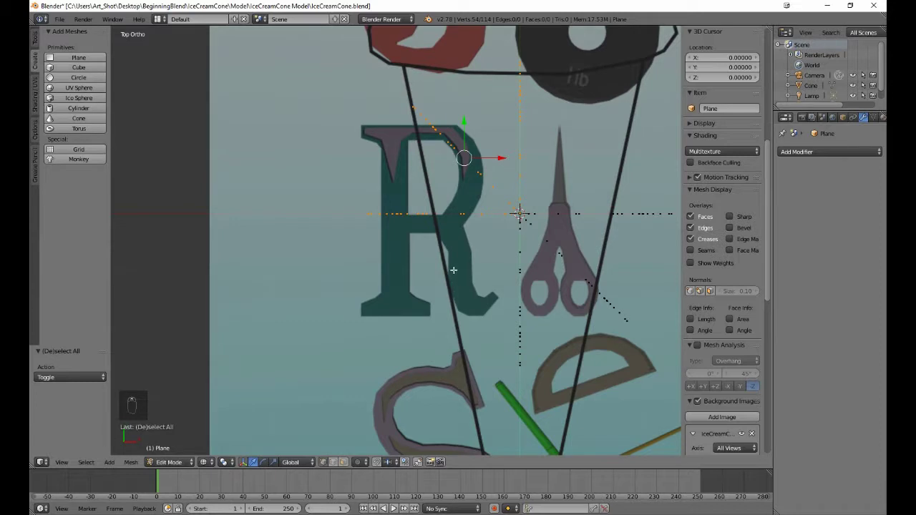
pyautogui.press('x')
pyautogui.click(453, 269)
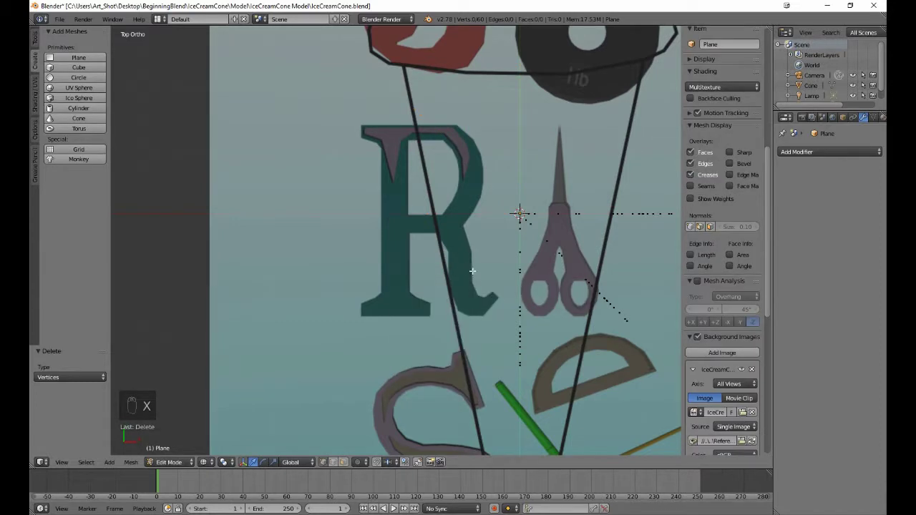
# Merge the overlapping vertices at the top of the scoop into one at their center.
pyautogui.moveTo(474, 272); pyautogui.dragTo(435, 237, button='middle')
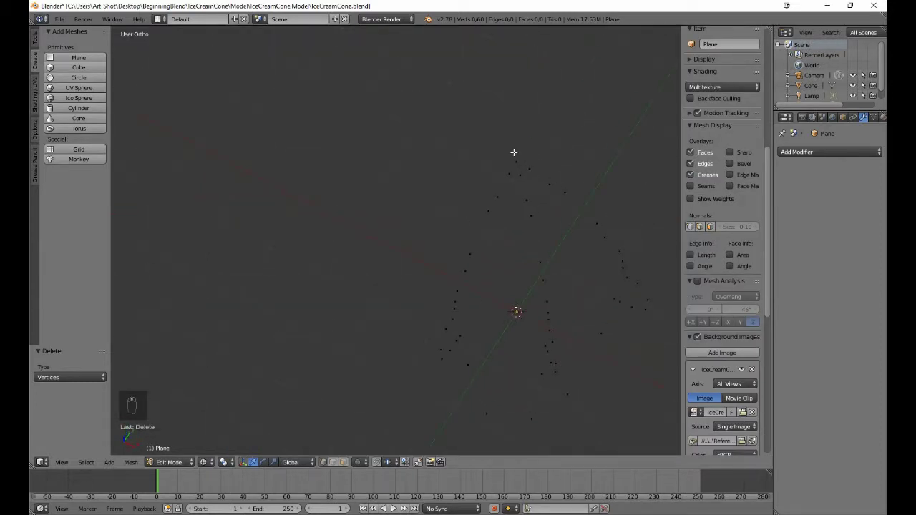
pyautogui.press('b')
pyautogui.moveTo(511, 150); pyautogui.dragTo(533, 170)
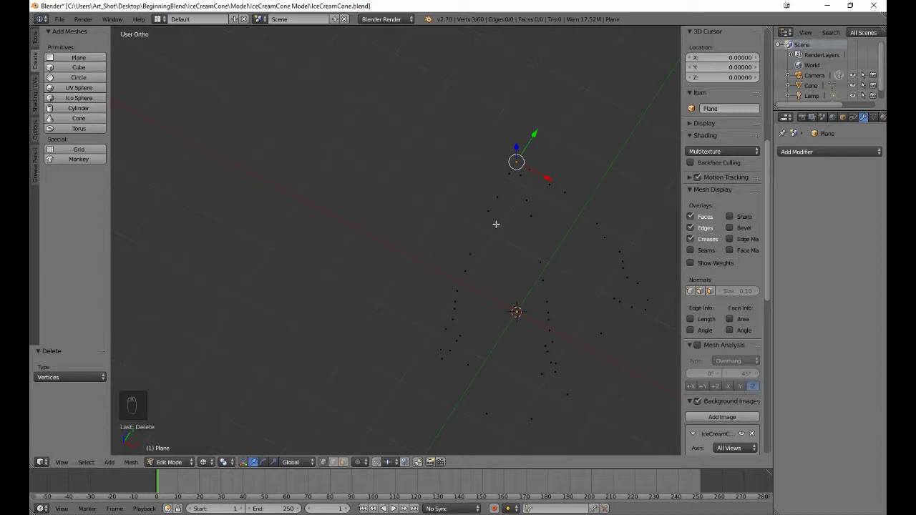
pyautogui.hotkey('alt', 'm')
pyautogui.click(497, 224)
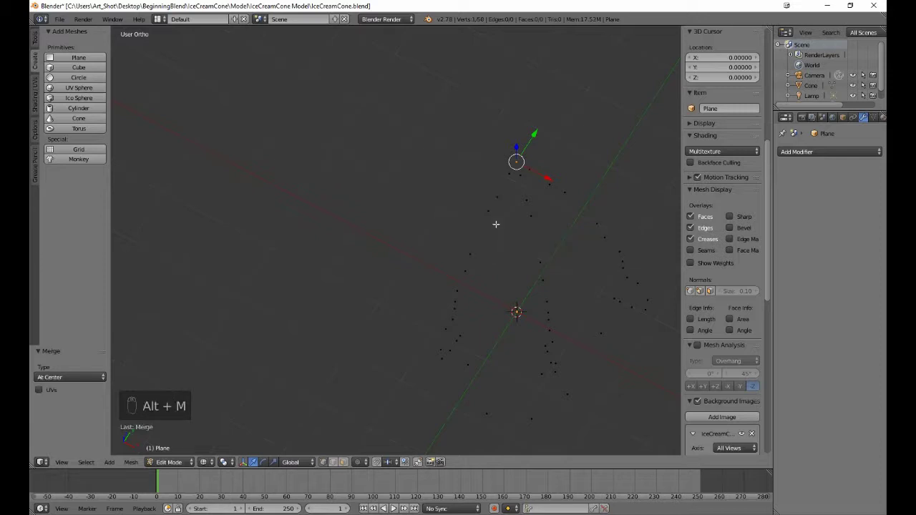
pyautogui.press('a')
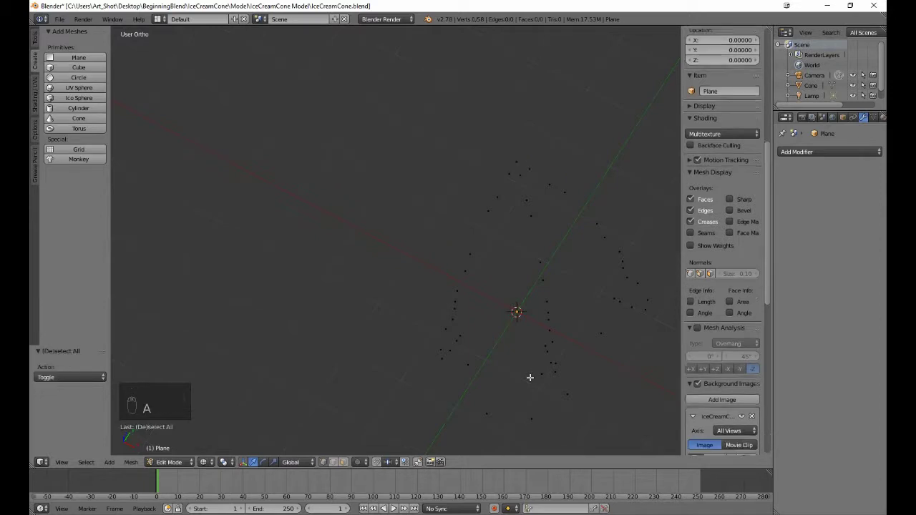
# Merge the overlapping vertices at the tip of the cone into one at their center.
pyautogui.keyDown('shift'); pyautogui.scroll(-3, 530, 378); pyautogui.keyUp('shift')
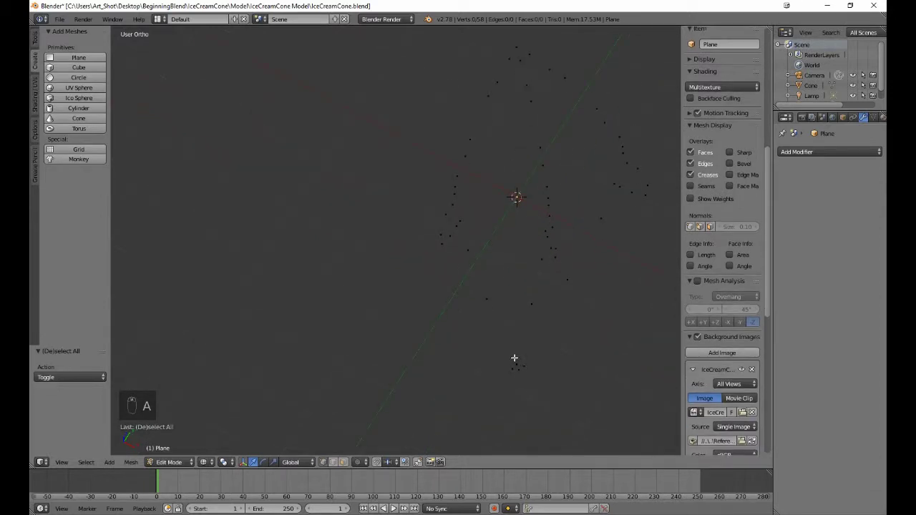
pyautogui.press('b')
pyautogui.moveTo(508, 356); pyautogui.dragTo(525, 372)
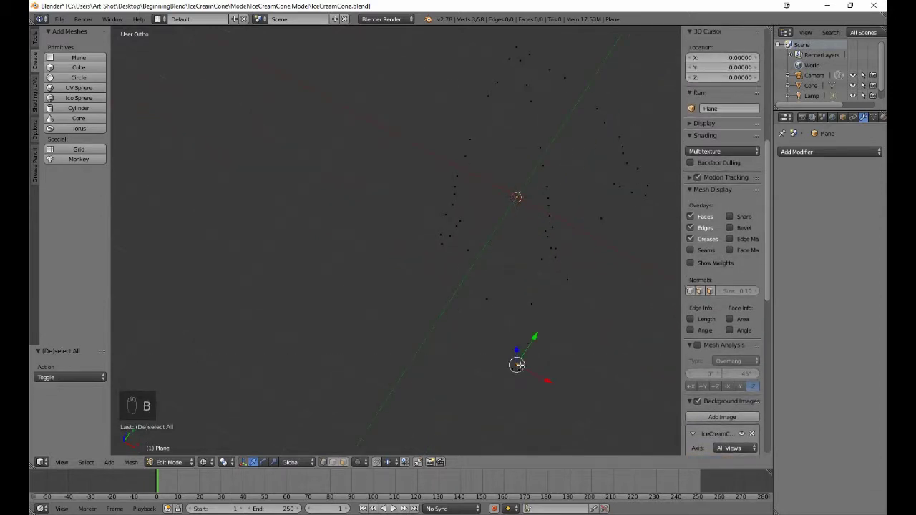
pyautogui.hotkey('alt', 'm')
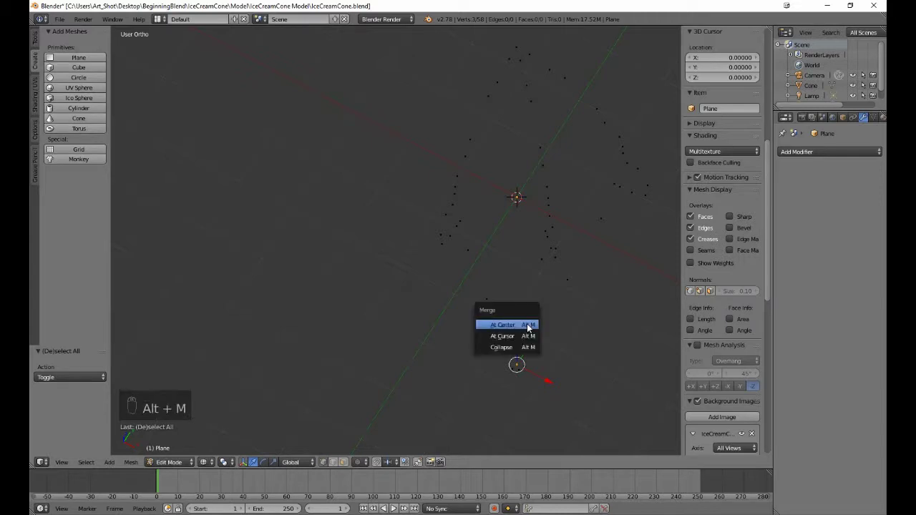
pyautogui.click(527, 325)
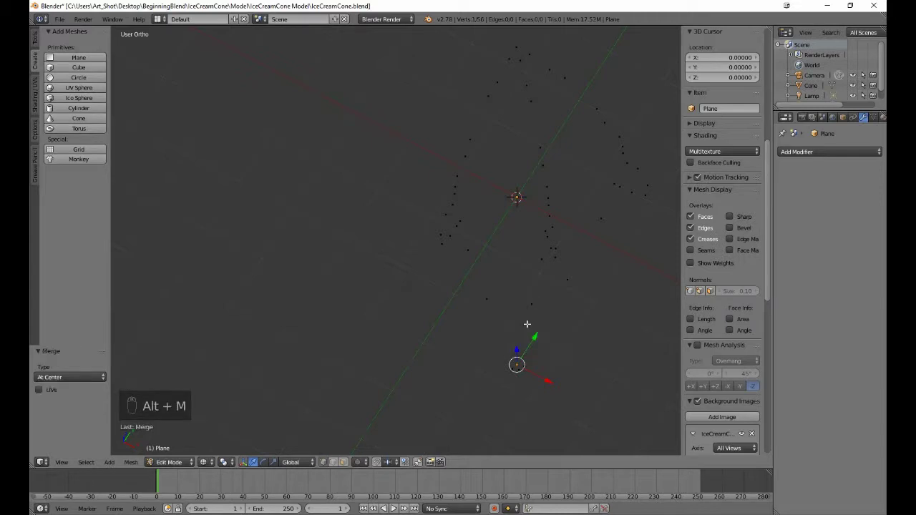
pyautogui.press('a')
# Create a triangular face from the scoop's top vertex and the first vertices of the left and middle profiles.
pyautogui.moveTo(534, 334); pyautogui.dragTo(491, 316, button='middle')
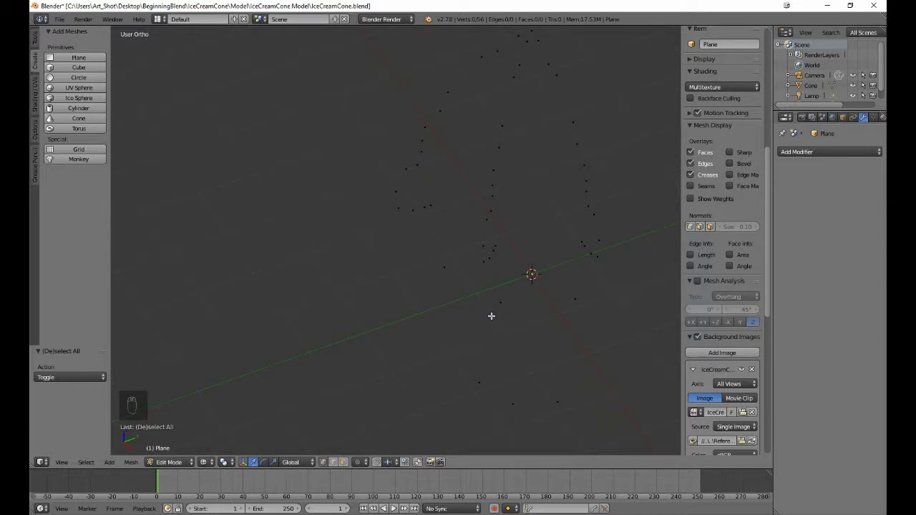
pyautogui.moveTo(453, 130); pyautogui.dragTo(477, 144, button='middle')
pyautogui.press('b')
pyautogui.moveTo(484, 148); pyautogui.dragTo(506, 182)
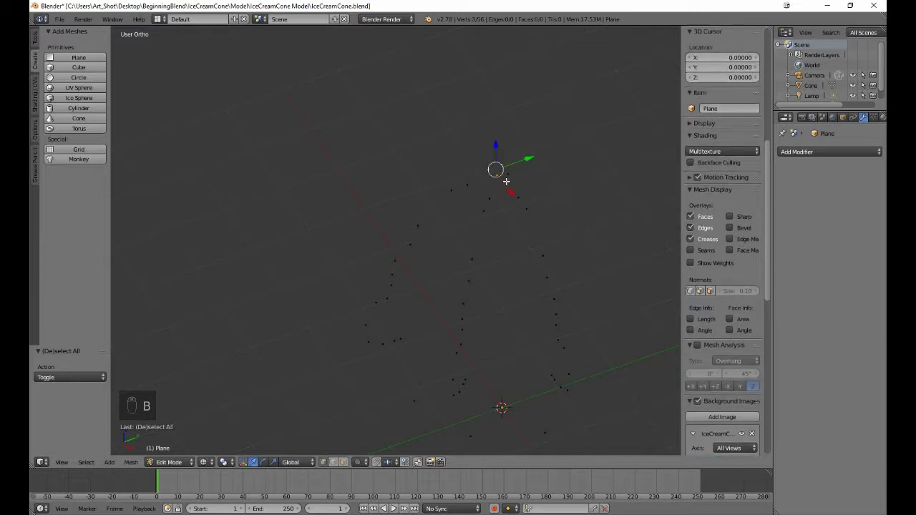
pyautogui.click(511, 191)
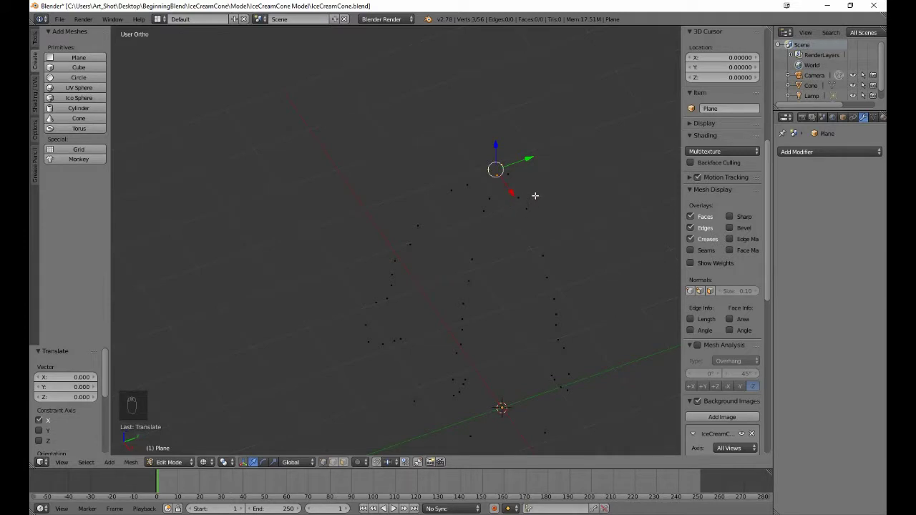
pyautogui.press('f')
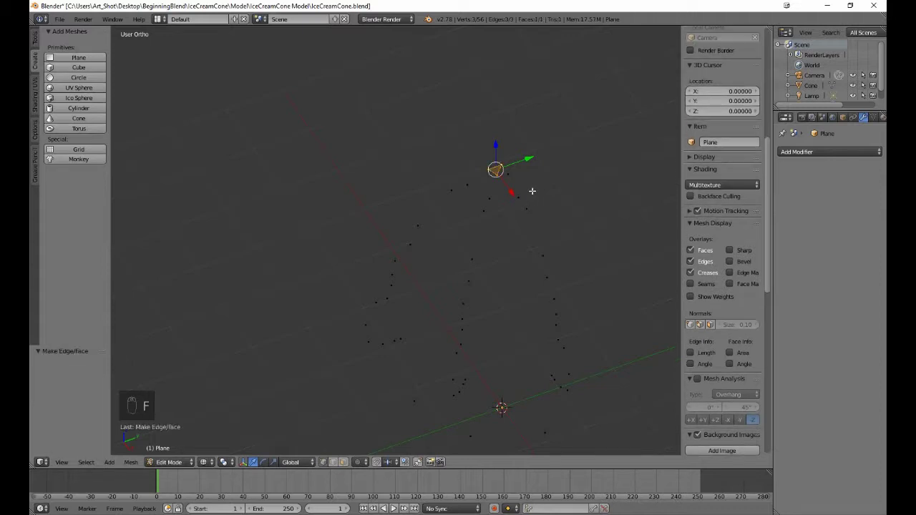
pyautogui.press('b')
pyautogui.rightClick(498, 154)
pyautogui.press('a')
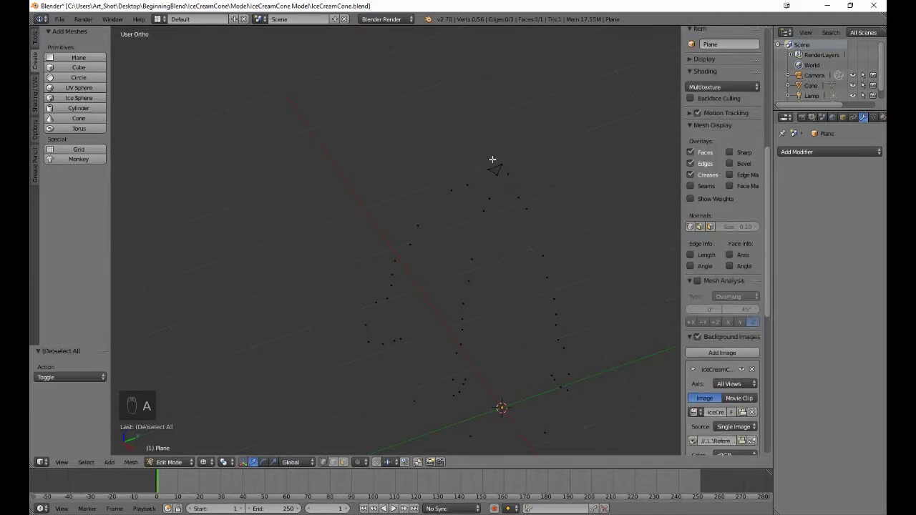
# Create a second triangular face between the scoop's top vertex and the first vertices of the middle and right profiles.
pyautogui.press('b')
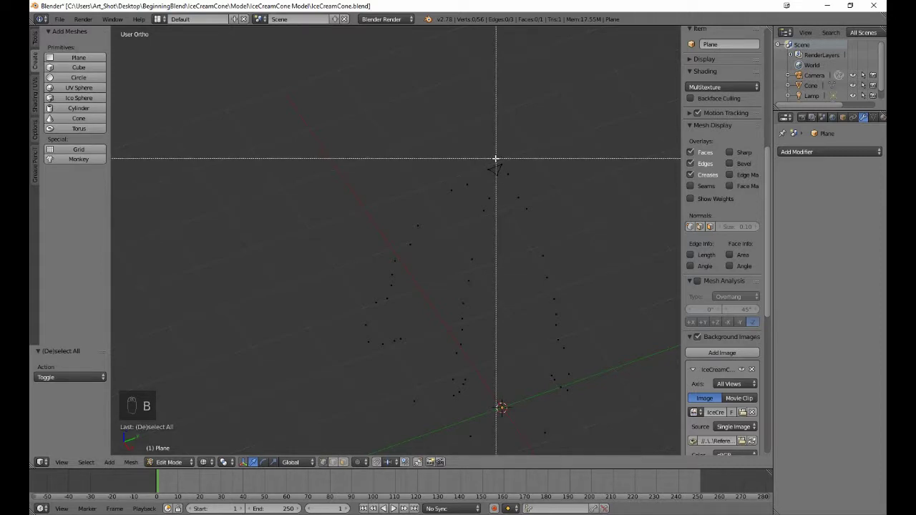
pyautogui.moveTo(495, 158); pyautogui.dragTo(517, 178)
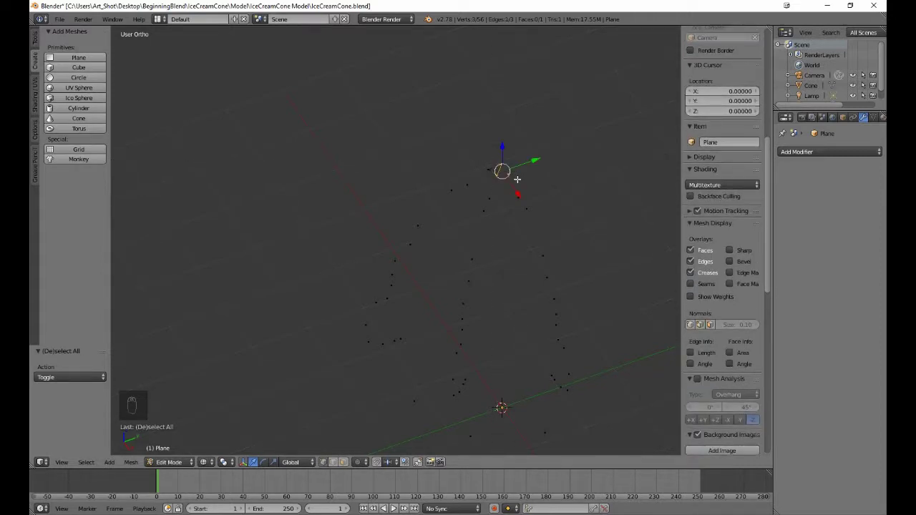
pyautogui.press('f')
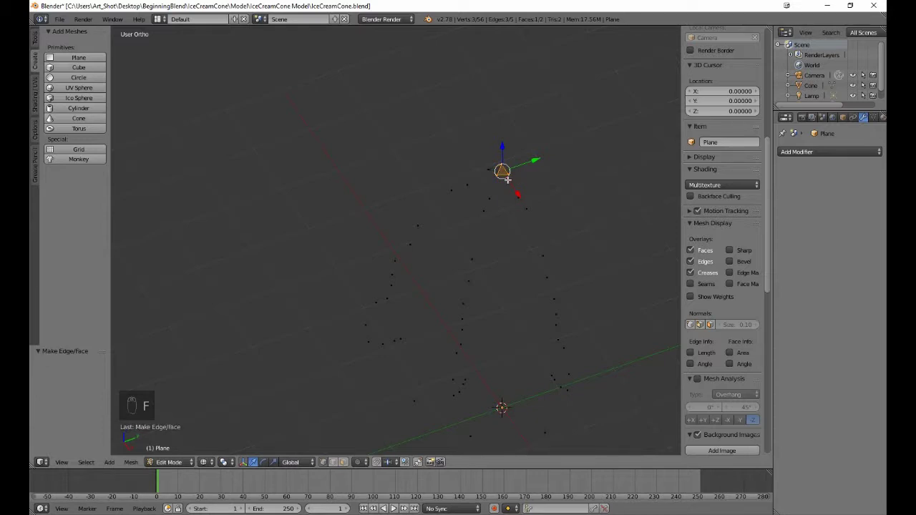
pyautogui.press('a')
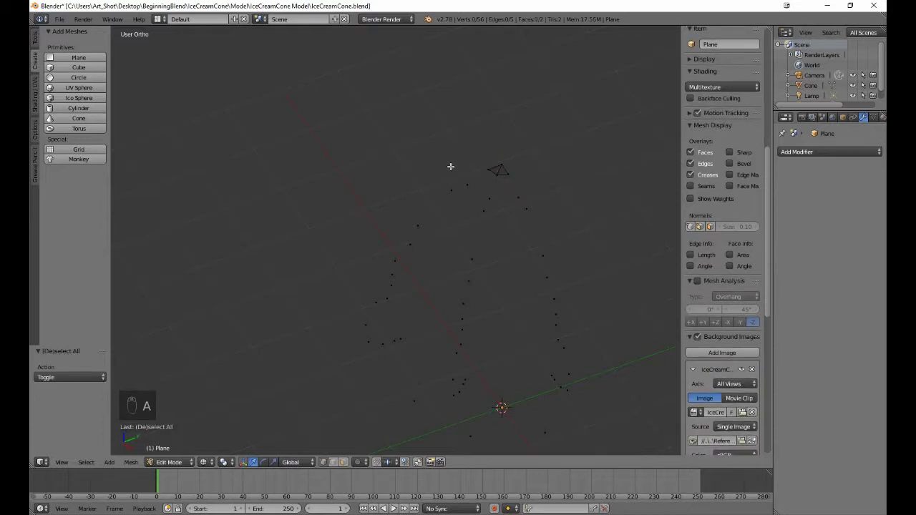
# Fill the two four-sided faces directly below the top triangles, one on each side of the middle profile.
pyautogui.press('b')
pyautogui.moveTo(464, 155); pyautogui.dragTo(504, 204)
pyautogui.press('f')
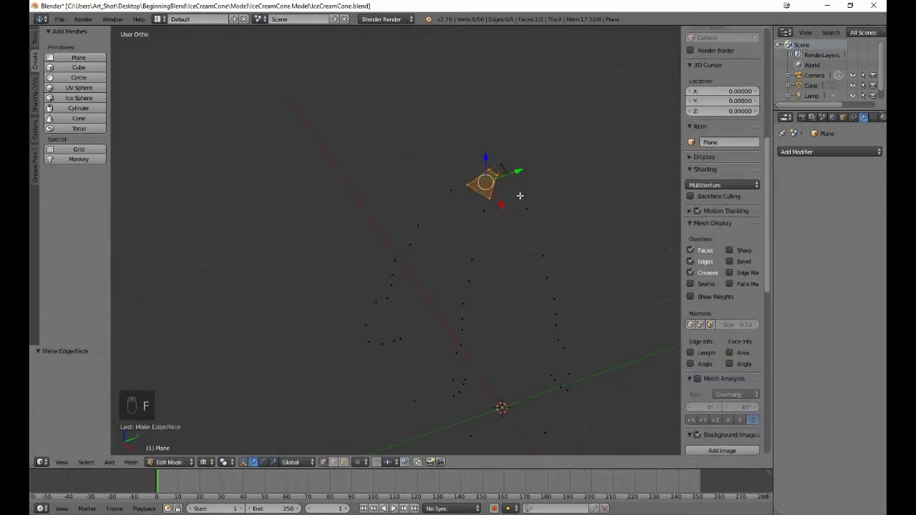
pyautogui.press('a')
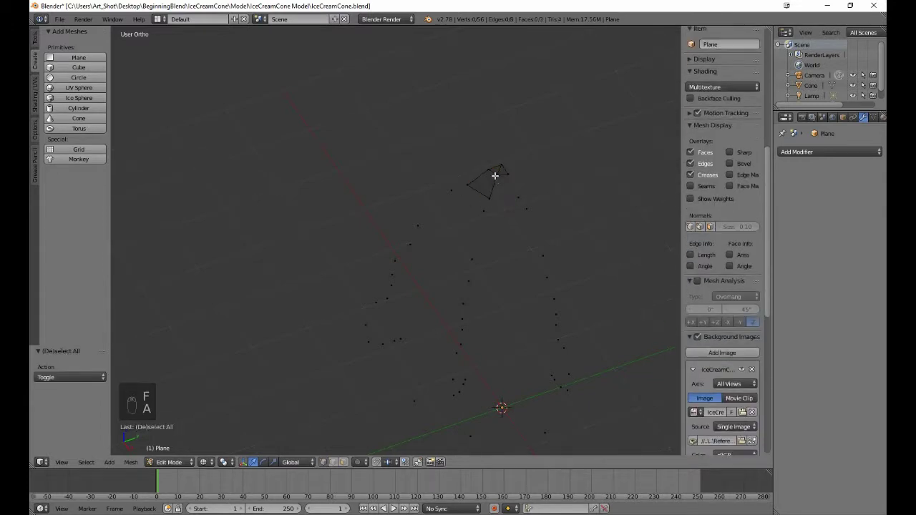
pyautogui.press('b')
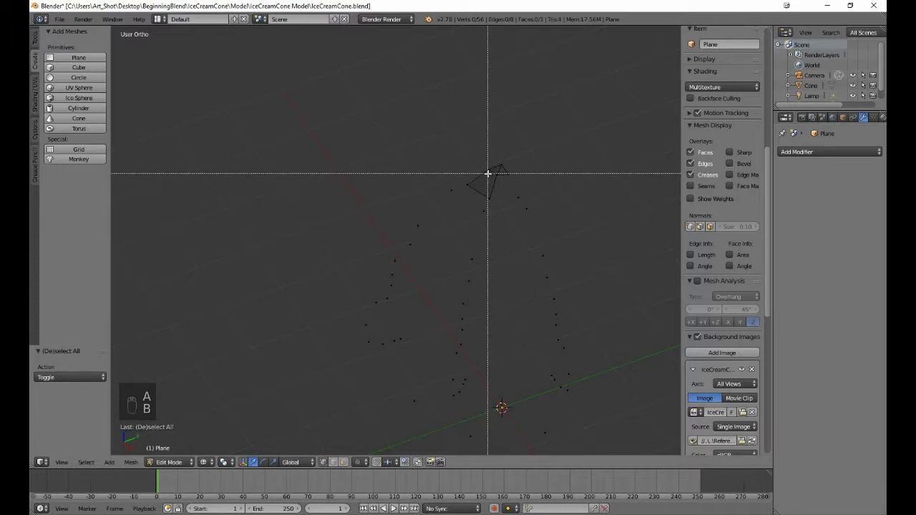
pyautogui.moveTo(490, 174); pyautogui.dragTo(529, 202)
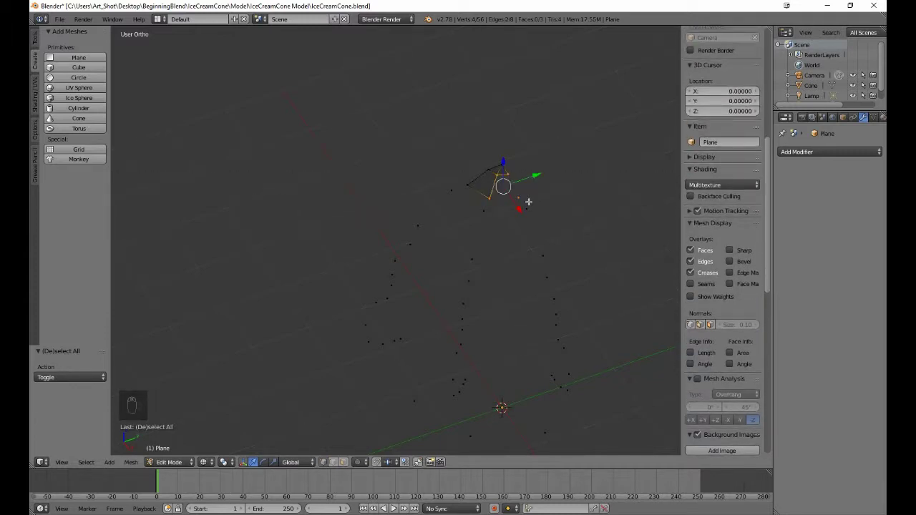
pyautogui.press('f')
pyautogui.press('a')
# Fill the next narrow row of the scoop with two four-sided faces, one on each side of the middle profile.
pyautogui.press('b')
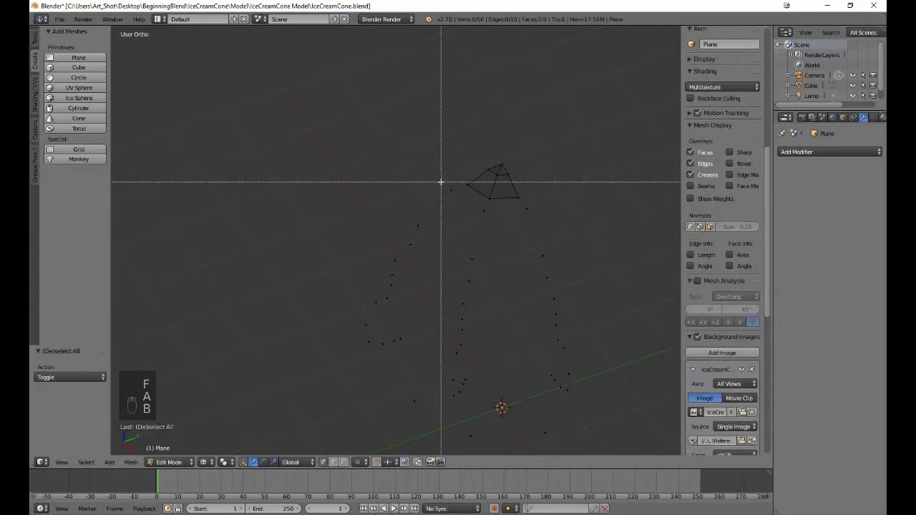
pyautogui.moveTo(441, 183); pyautogui.dragTo(528, 220)
pyautogui.press('f')
pyautogui.press('a')
pyautogui.press('b')
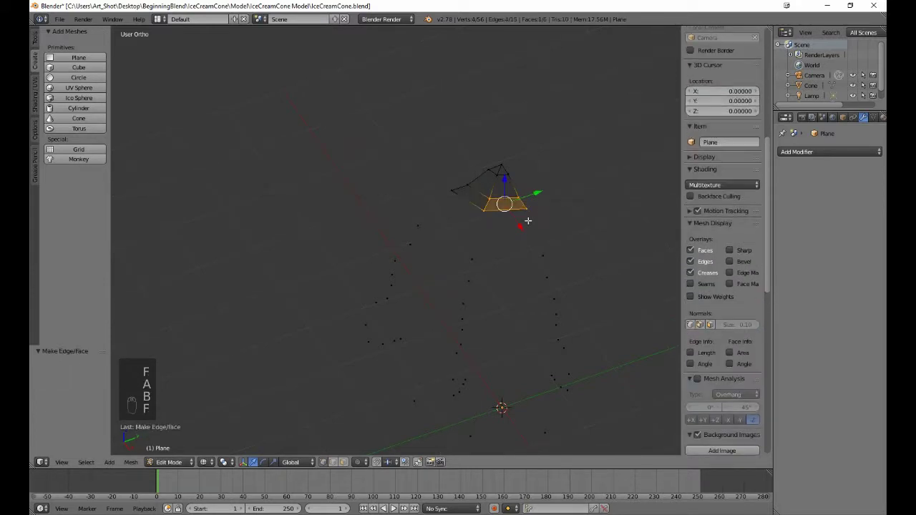
pyautogui.press('f')
pyautogui.press('a')
# Fill the tall four-sided face below the narrow row, between the middle and right profiles.
pyautogui.press('b')
pyautogui.moveTo(469, 205); pyautogui.dragTo(560, 265)
pyautogui.press('f')
pyautogui.press('a')
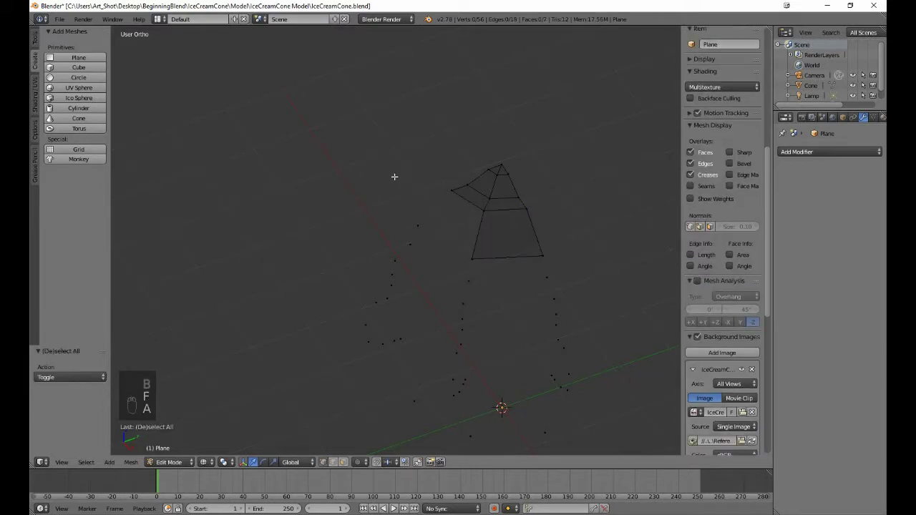
# Fill the tall four-sided face of the scoop between the left and middle profiles.
pyautogui.press('b')
pyautogui.moveTo(393, 177); pyautogui.dragTo(484, 256)
pyautogui.press('b')
pyautogui.press('f')
pyautogui.press('a')
# Fill the row directly below the tall faces with two four-sided faces, one on each side of the middle profile.
pyautogui.press('b')
pyautogui.moveTo(412, 216); pyautogui.dragTo(473, 284)
pyautogui.press('b')
pyautogui.press('f')
pyautogui.press('a')
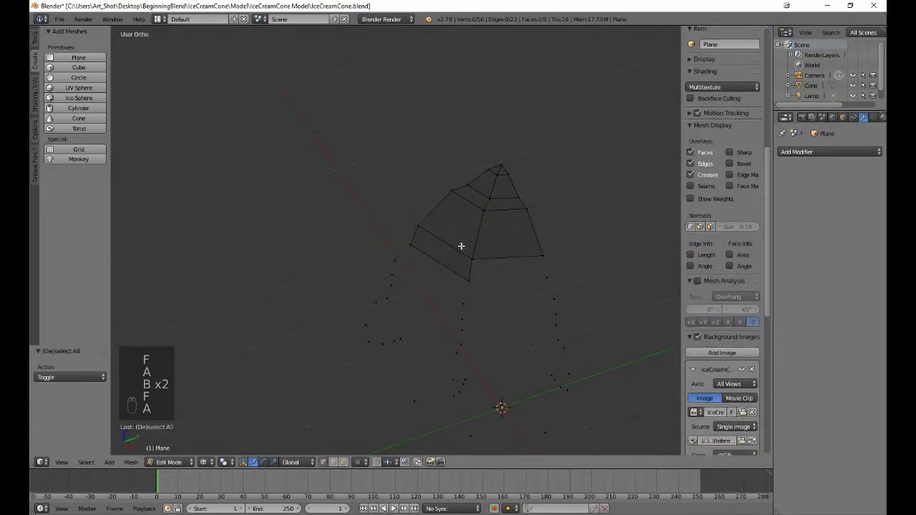
pyautogui.press('b')
pyautogui.moveTo(459, 241); pyautogui.dragTo(547, 285)
pyautogui.press('f')
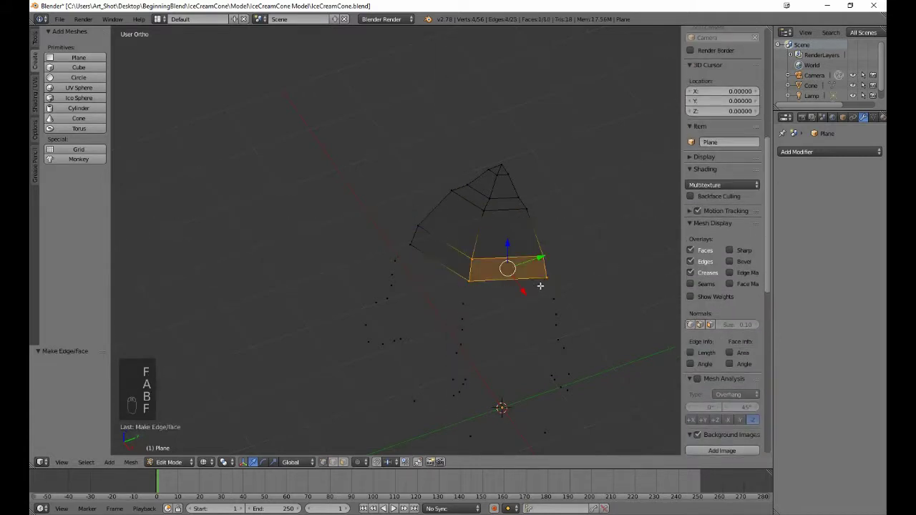
pyautogui.press('a')
# Fill the next two four-sided faces downward between the middle and right profiles.
pyautogui.press('b')
pyautogui.moveTo(450, 270); pyautogui.dragTo(475, 277)
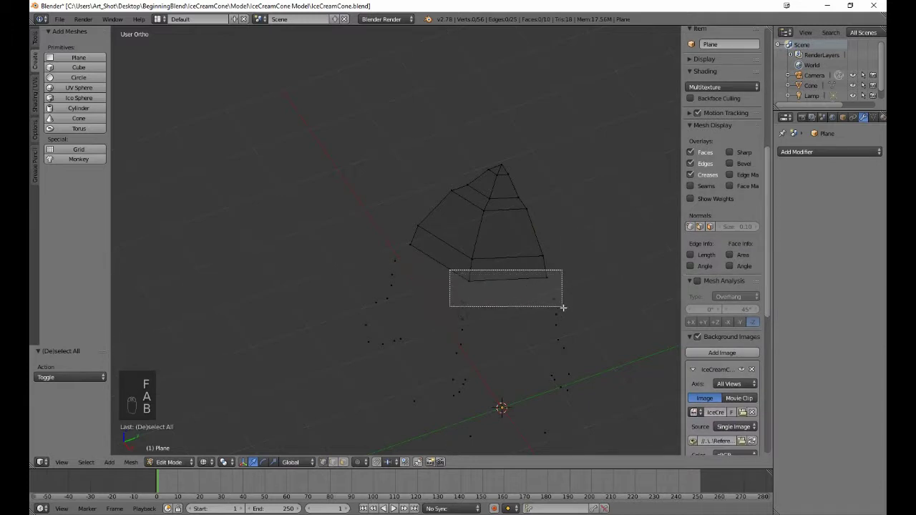
pyautogui.moveTo(563, 308); pyautogui.dragTo(564, 308)
pyautogui.press('f')
pyautogui.press('a')
pyautogui.press('b')
pyautogui.moveTo(451, 298); pyautogui.dragTo(481, 325)
pyautogui.press('b')
pyautogui.moveTo(520, 294); pyautogui.dragTo(570, 322)
pyautogui.press('f')
pyautogui.press('a')
# Fill the two matching four-sided faces between the left and middle profiles, level with those on the right side.
pyautogui.press('b')
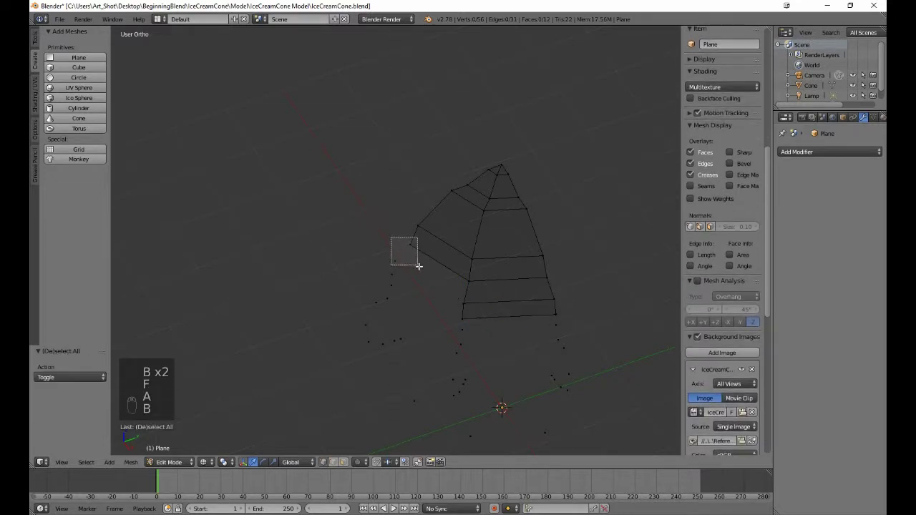
pyautogui.press('b')
pyautogui.moveTo(419, 266); pyautogui.dragTo(478, 306)
pyautogui.press('f')
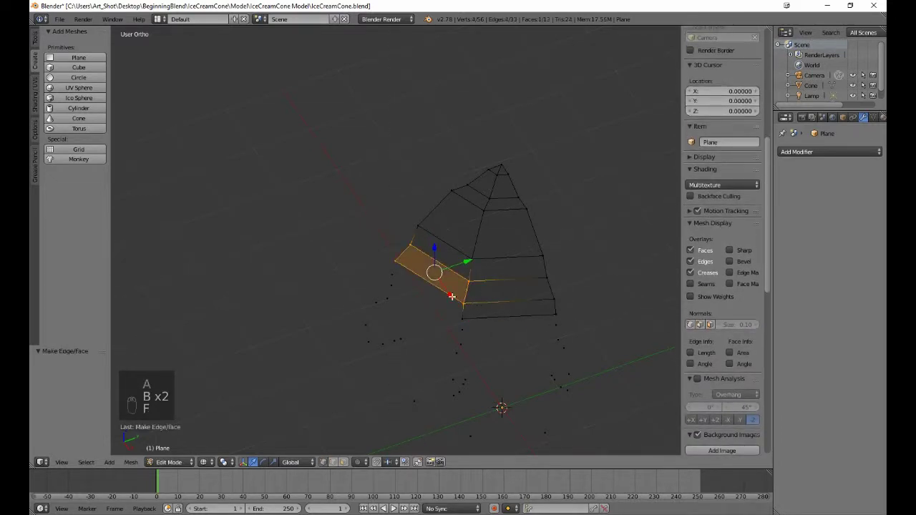
pyautogui.press('a')
pyautogui.press('b')
pyautogui.moveTo(393, 273); pyautogui.dragTo(466, 319)
pyautogui.press('b')
pyautogui.press('f')
pyautogui.press('a')
# Fill the narrow row below the existing faces on both sides of the middle profile.
pyautogui.press('b')
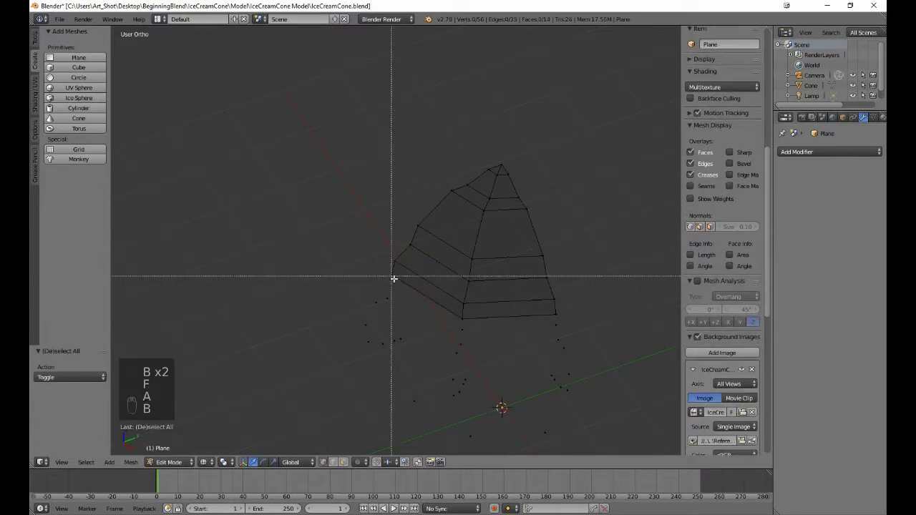
pyautogui.moveTo(391, 275); pyautogui.dragTo(559, 343)
pyautogui.press('b')
pyautogui.press('b')
pyautogui.press('f')
pyautogui.press('a')
pyautogui.press('b')
pyautogui.press('b')
pyautogui.press('f')
pyautogui.press('a')
# Fill the row just above the outward ledge with two four-sided faces, first on the right side, then on the left.
pyautogui.press('b')
pyautogui.press('b')
pyautogui.moveTo(478, 346); pyautogui.dragTo(479, 345)
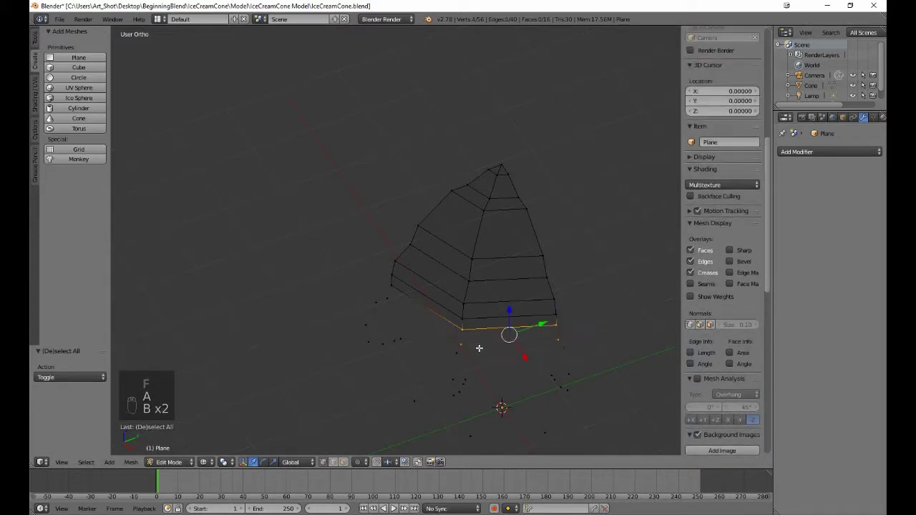
pyautogui.press('f')
pyautogui.press('a')
pyautogui.press('b')
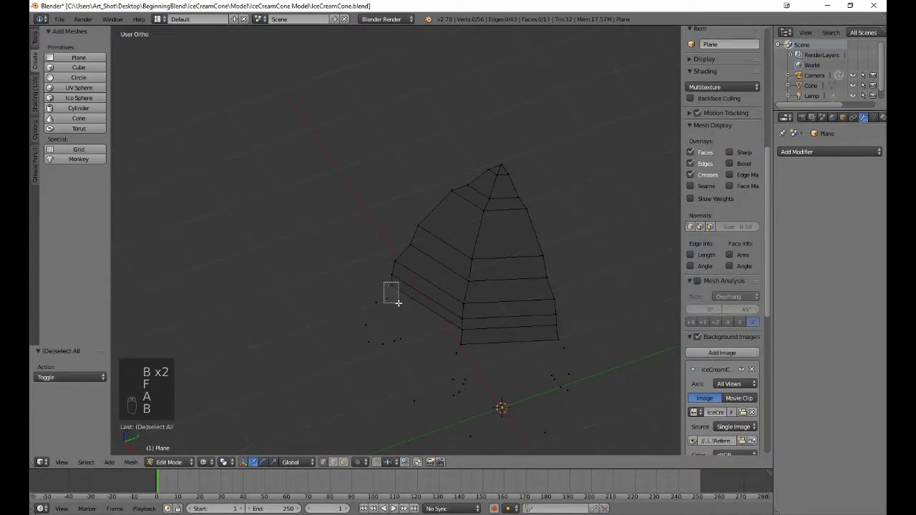
pyautogui.moveTo(398, 302); pyautogui.dragTo(398, 303)
pyautogui.press('b')
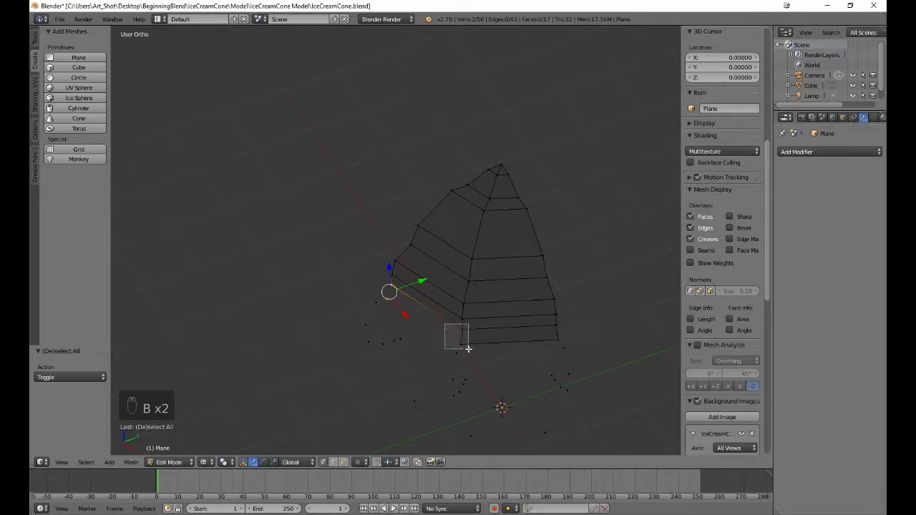
pyautogui.moveTo(468, 349); pyautogui.dragTo(467, 348)
pyautogui.press('f')
pyautogui.press('a')
# Fill the thin ledge row where the profiles step outward, first on the left and then on the right side.
pyautogui.press('b')
pyautogui.moveTo(370, 299); pyautogui.dragTo(392, 310)
pyautogui.press('b')
pyautogui.press('f')
pyautogui.moveTo(466, 353); pyautogui.dragTo(472, 359)
pyautogui.press('a')
pyautogui.press('b')
pyautogui.press('b')
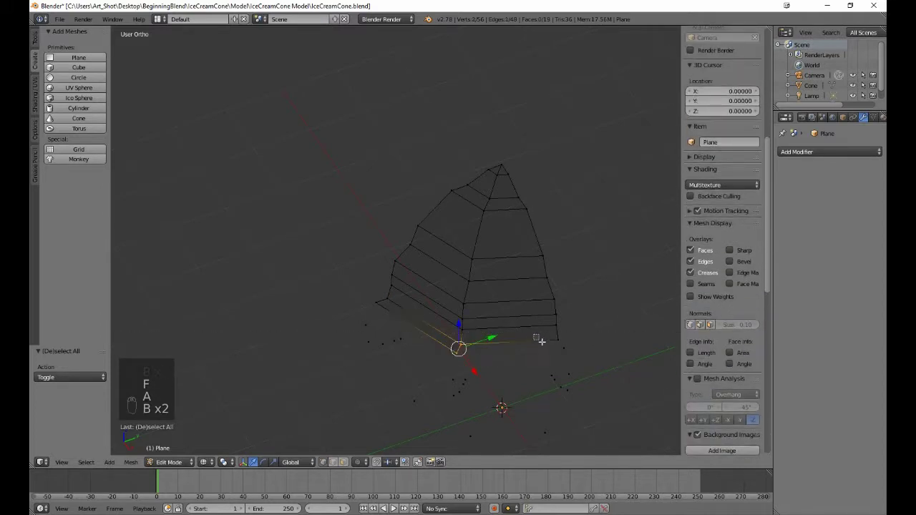
pyautogui.press('f')
pyautogui.moveTo(567, 355); pyautogui.dragTo(571, 373)
pyautogui.press('a')
# Fill the flaring row below the ledge with two four-sided faces, first on the right and then on the left side.
pyautogui.press('b')
pyautogui.press('b')
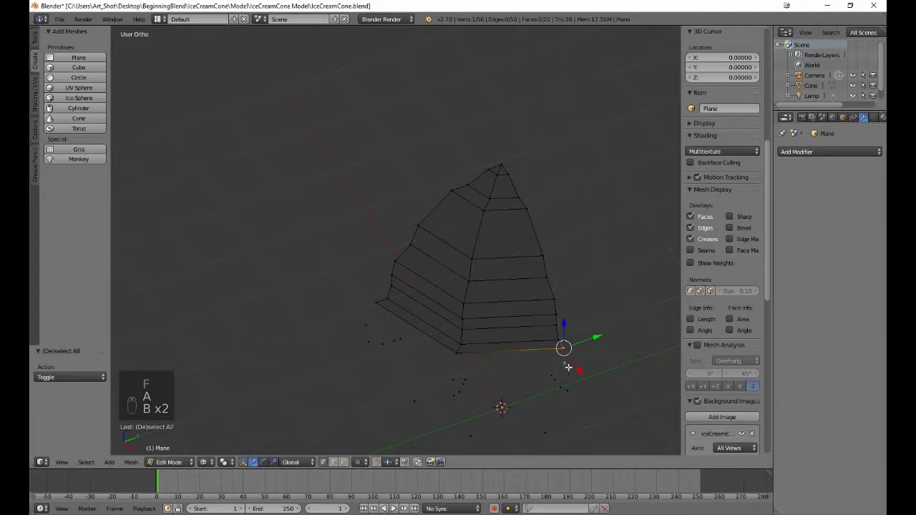
pyautogui.press('b')
pyautogui.moveTo(436, 348); pyautogui.dragTo(461, 379)
pyautogui.press('f')
pyautogui.press('a')
pyautogui.press('b')
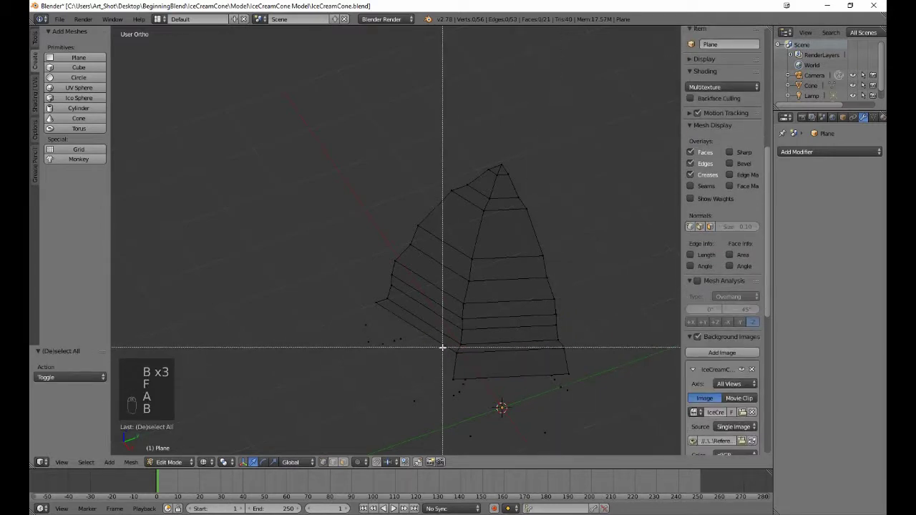
pyautogui.moveTo(442, 348); pyautogui.dragTo(461, 389)
pyautogui.press('b')
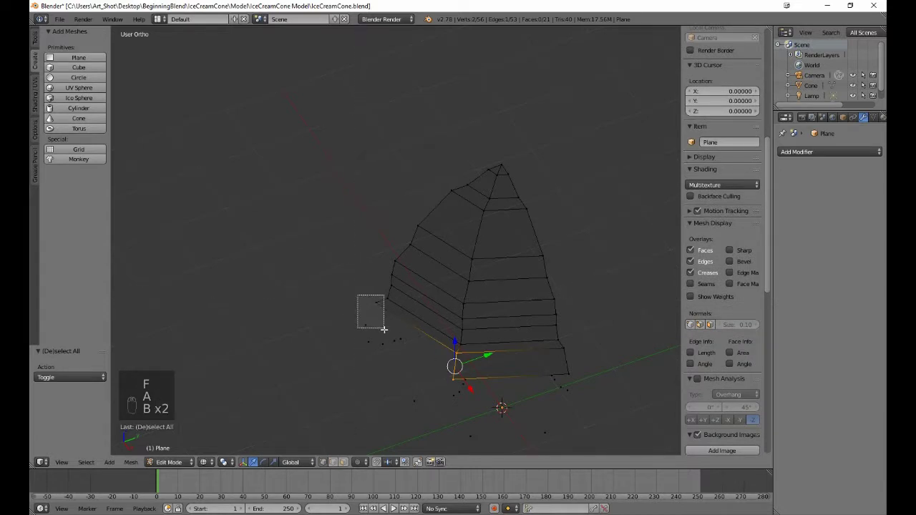
pyautogui.moveTo(384, 329); pyautogui.dragTo(373, 328)
pyautogui.press('f')
pyautogui.press('a')
# Select the left profile's vertex at the lower corner of the filled faces together with the vertex directly below it.
pyautogui.moveTo(399, 352); pyautogui.dragTo(362, 301, button='middle')
pyautogui.press('b')
pyautogui.moveTo(288, 221); pyautogui.dragTo(311, 262)
pyautogui.press('f')
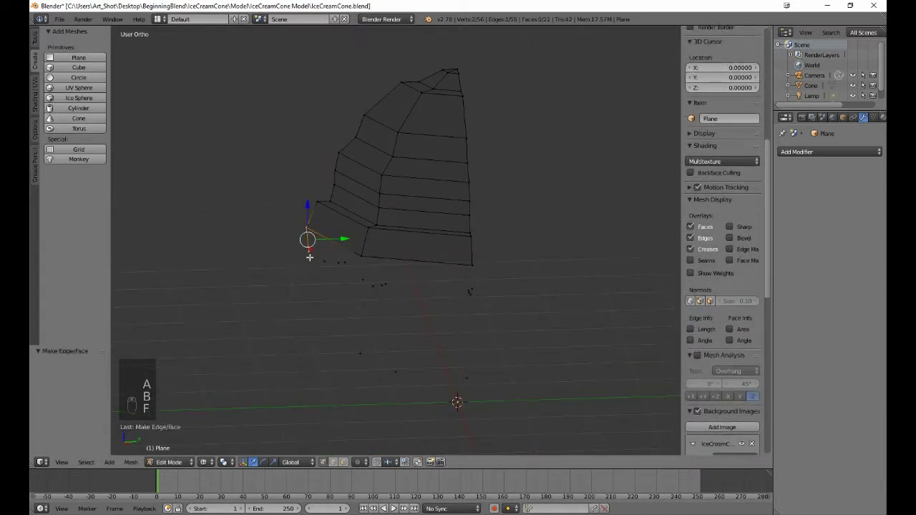
pyautogui.press('a')
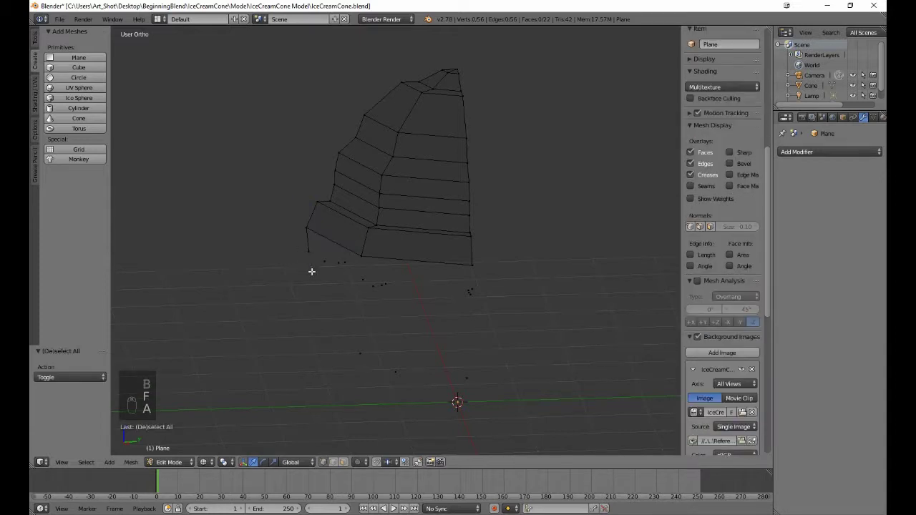
pyautogui.hotkey('ctrl', 'z')
pyautogui.hotkey('ctrl', 'z')
# Add the two matching middle-profile vertices to the selection and fill the rim face between the left and middle profiles.
pyautogui.moveTo(333, 261); pyautogui.dragTo(347, 264, button='middle')
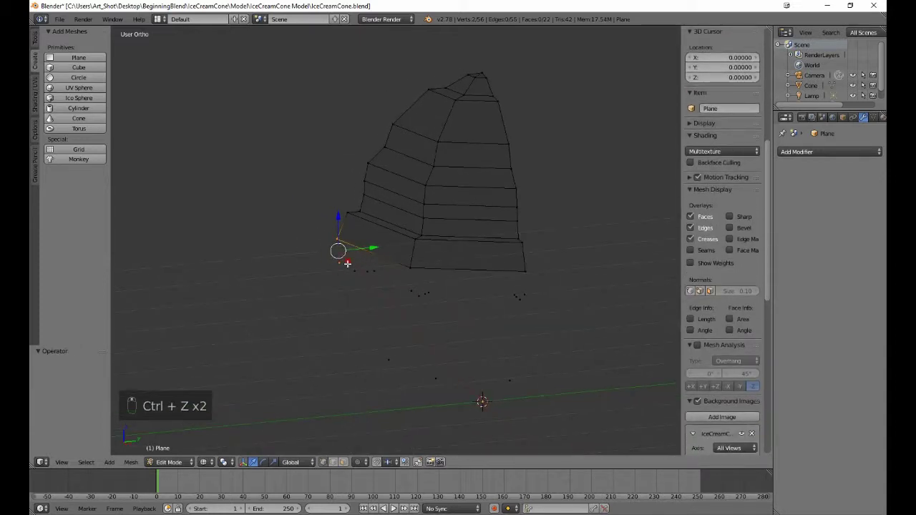
pyautogui.press('b')
pyautogui.moveTo(408, 260); pyautogui.dragTo(413, 300)
pyautogui.press('f')
pyautogui.press('a')
# Fill the matching rim face between the middle and right profiles.
pyautogui.press('b')
pyautogui.press('b')
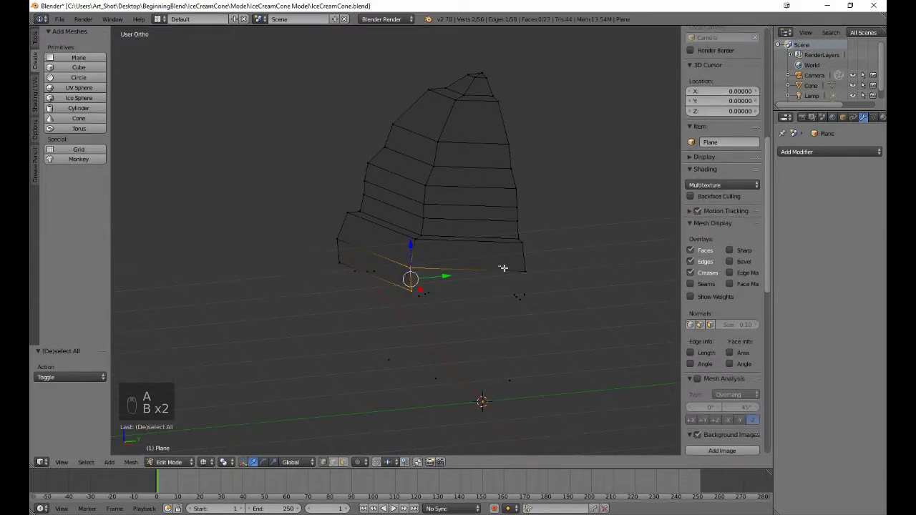
pyautogui.moveTo(531, 294); pyautogui.dragTo(508, 260, button='middle')
pyautogui.press('f')
pyautogui.press('a')
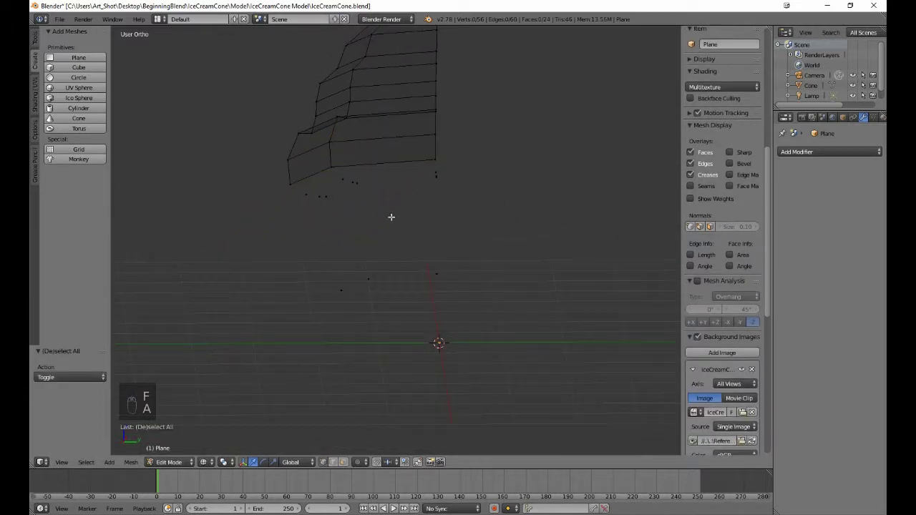
# Fill the inward-sloping face under the rim between the left and middle profiles.
pyautogui.press('b')
pyautogui.moveTo(280, 183); pyautogui.dragTo(310, 210)
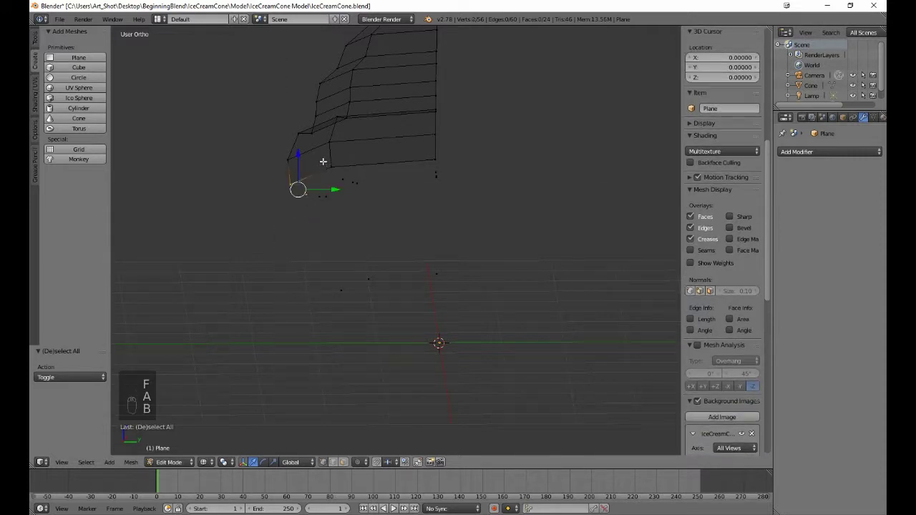
pyautogui.press('b')
pyautogui.moveTo(322, 163); pyautogui.dragTo(375, 192)
pyautogui.press('f')
pyautogui.press('a')
# Fill the two small underside faces following the sloping face between the left and middle profiles.
pyautogui.press('b')
pyautogui.press('b')
pyautogui.press('f')
pyautogui.press('a')
pyautogui.press('b')
pyautogui.press('b')
pyautogui.moveTo(318, 188); pyautogui.dragTo(344, 183)
pyautogui.press('f')
pyautogui.press('a')
# Fill the inward-sloping face under the rim between the middle and right profiles.
pyautogui.press('b')
pyautogui.moveTo(372, 176); pyautogui.dragTo(563, 197, button='middle')
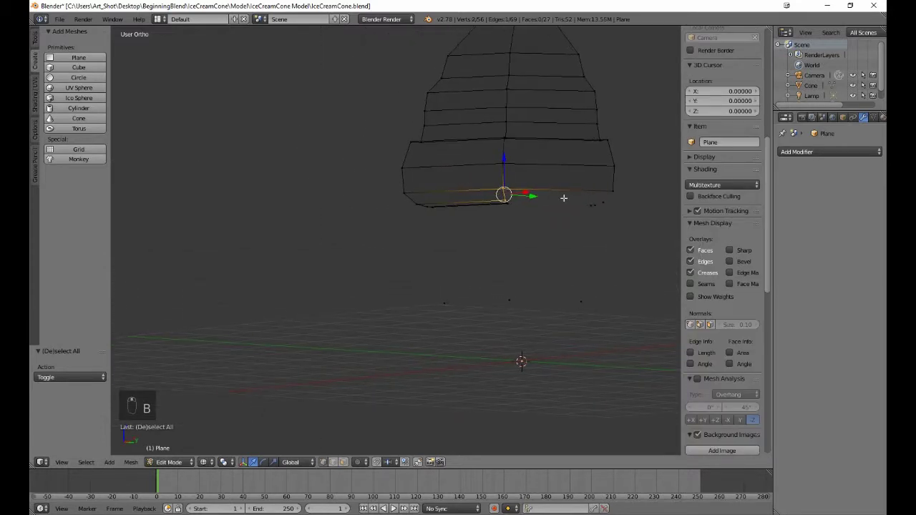
pyautogui.press('b')
pyautogui.moveTo(601, 192); pyautogui.dragTo(617, 200)
pyautogui.press('b')
pyautogui.press('f')
pyautogui.press('a')
# Fill the first small underside face following the sloping face between the middle and right profiles.
pyautogui.press('b')
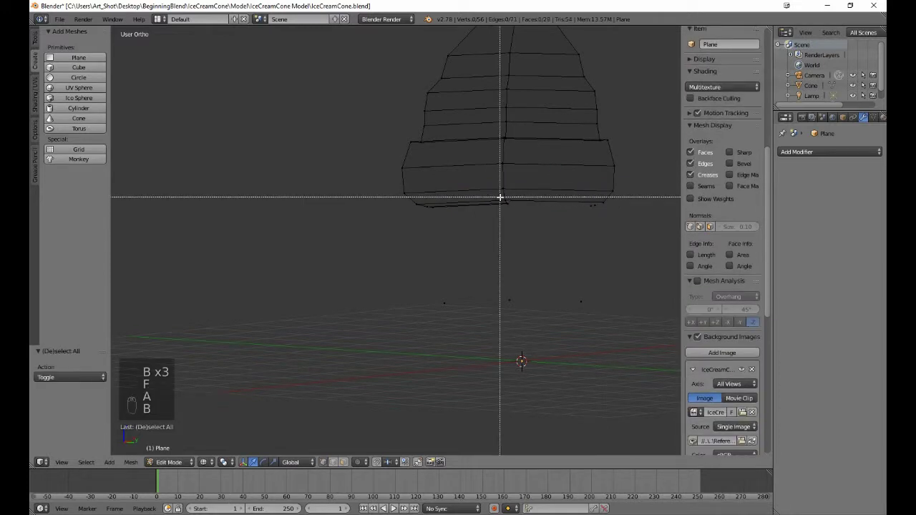
pyautogui.moveTo(608, 210); pyautogui.dragTo(608, 211)
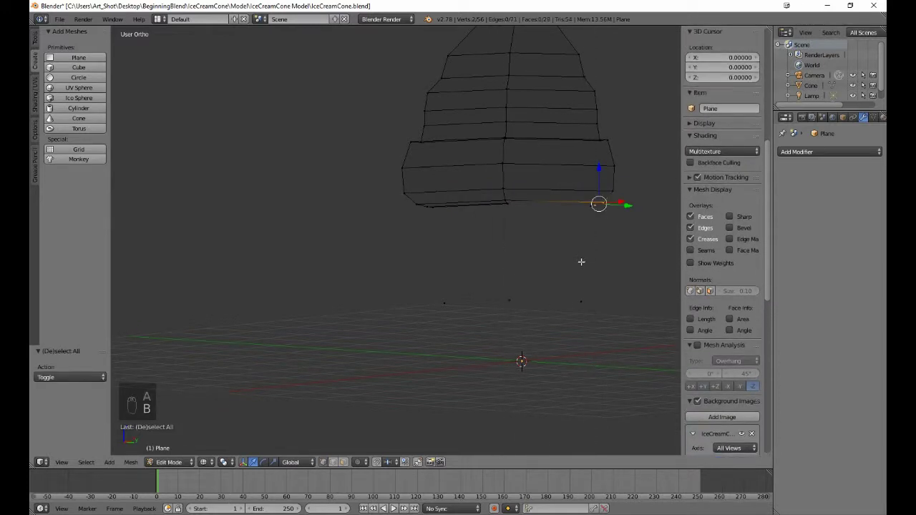
pyautogui.moveTo(581, 260); pyautogui.dragTo(517, 153, button='middle')
pyautogui.press('b')
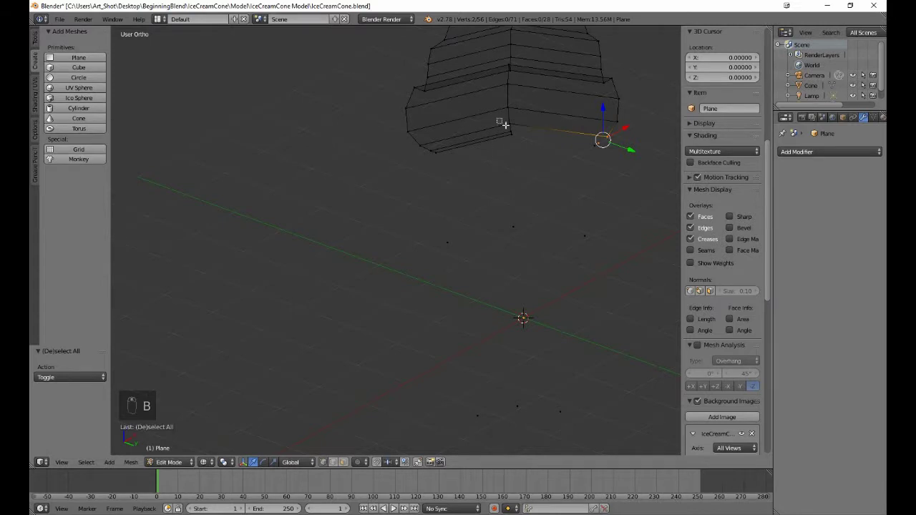
pyautogui.moveTo(518, 131); pyautogui.dragTo(599, 166)
pyautogui.press('f')
pyautogui.press('a')
# Fill the last small underside face between the middle and right profiles, using all four of its corner vertices.
pyautogui.press('b')
pyautogui.press('b')
pyautogui.press('f')
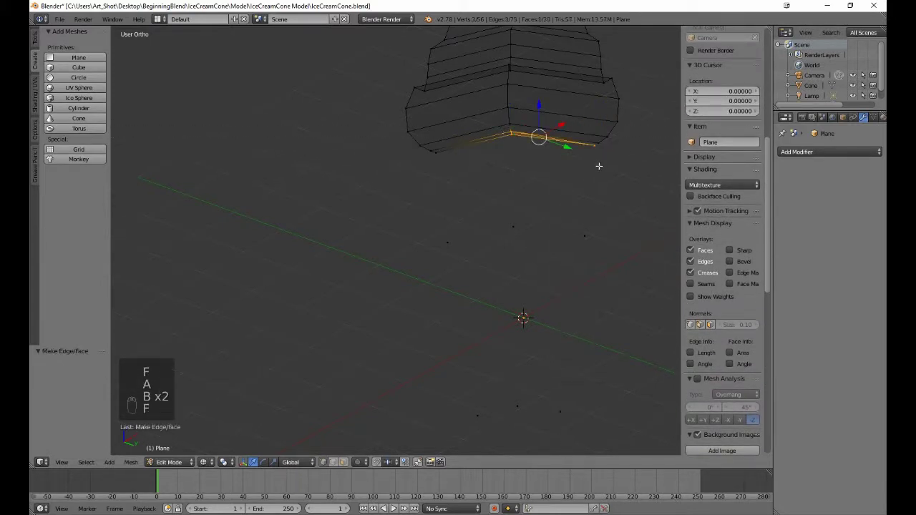
pyautogui.hotkey('ctrl', 'z')
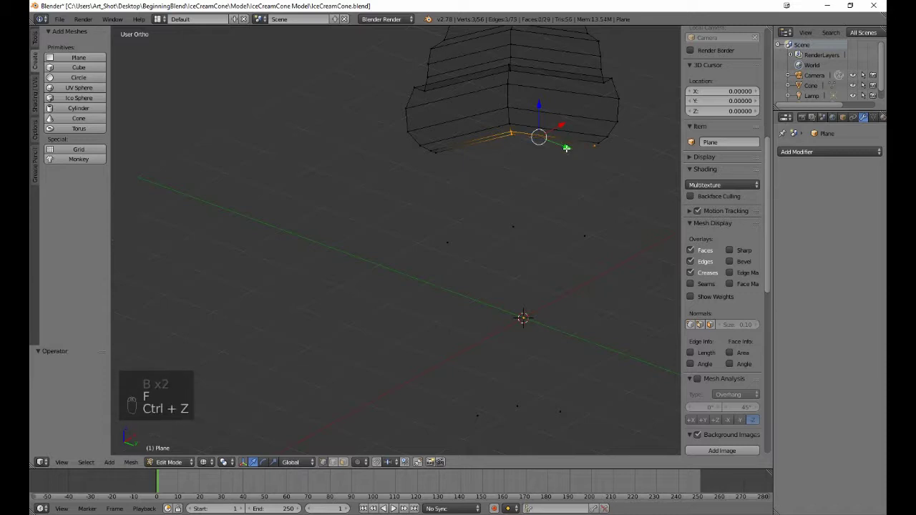
pyautogui.press('b')
pyautogui.moveTo(591, 139); pyautogui.dragTo(615, 154)
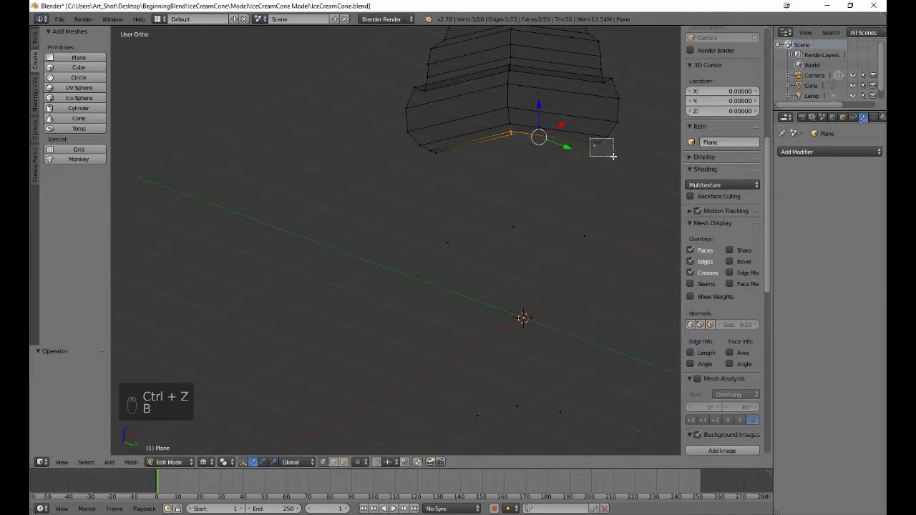
pyautogui.press('f')
pyautogui.press('a')
# Fill the upper cone face below the rim between the left and middle profiles.
pyautogui.press('b')
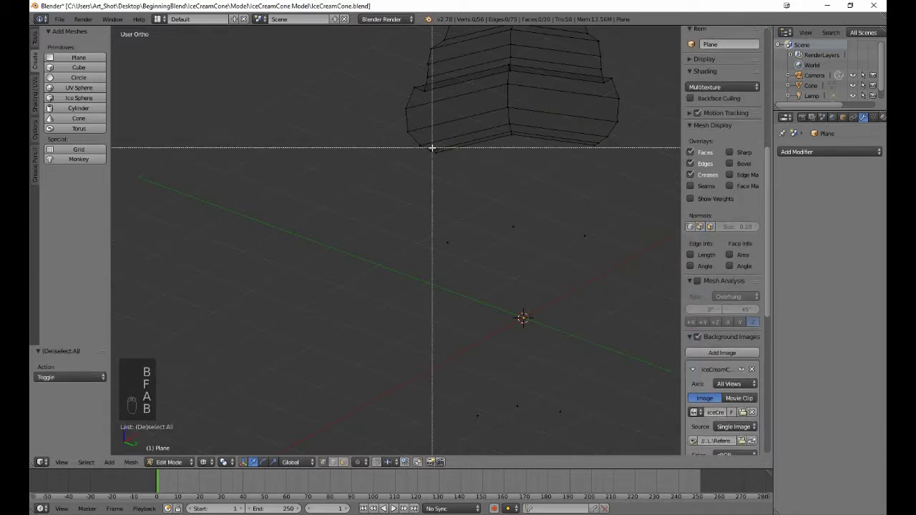
pyautogui.moveTo(436, 147); pyautogui.dragTo(466, 258)
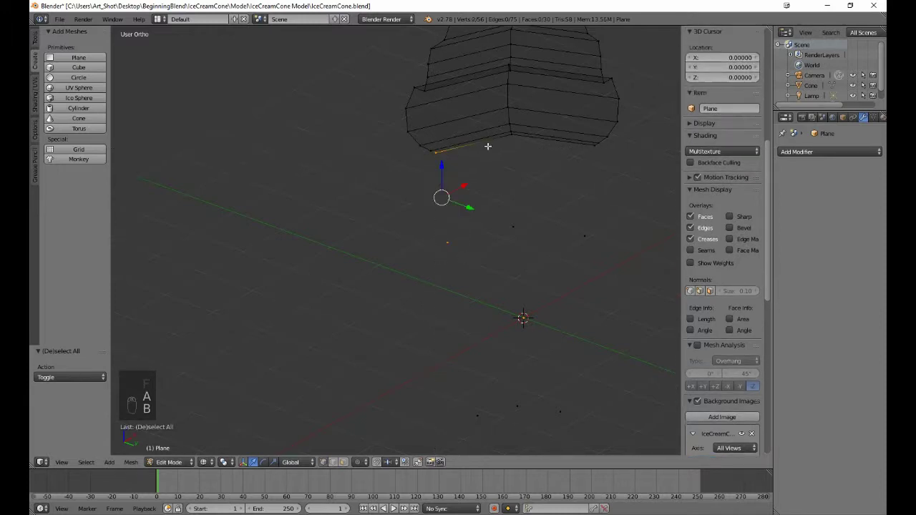
pyautogui.press('b')
pyautogui.press('b')
pyautogui.moveTo(487, 143); pyautogui.dragTo(522, 232)
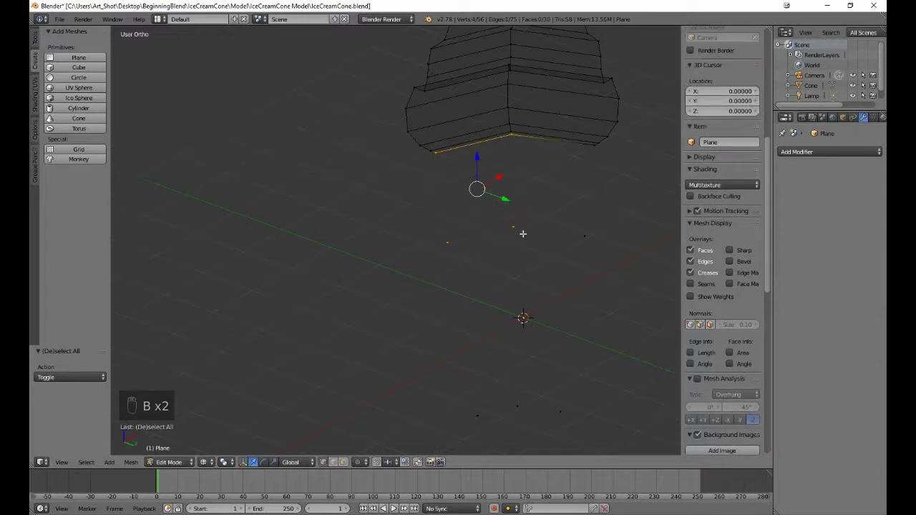
pyautogui.press('f')
pyautogui.press('a')
# Fill the upper cone face below the rim between the middle and right profiles.
pyautogui.press('b')
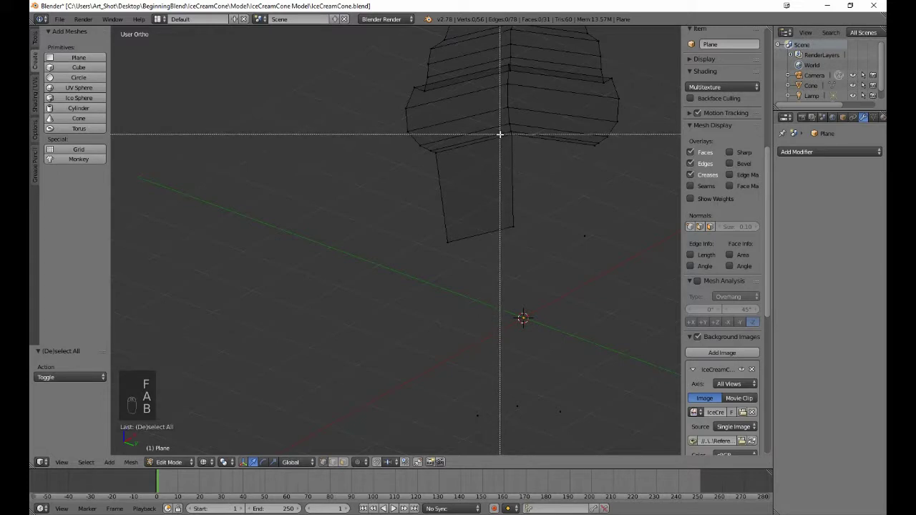
pyautogui.moveTo(499, 134); pyautogui.dragTo(537, 237)
pyautogui.press('b')
pyautogui.press('b')
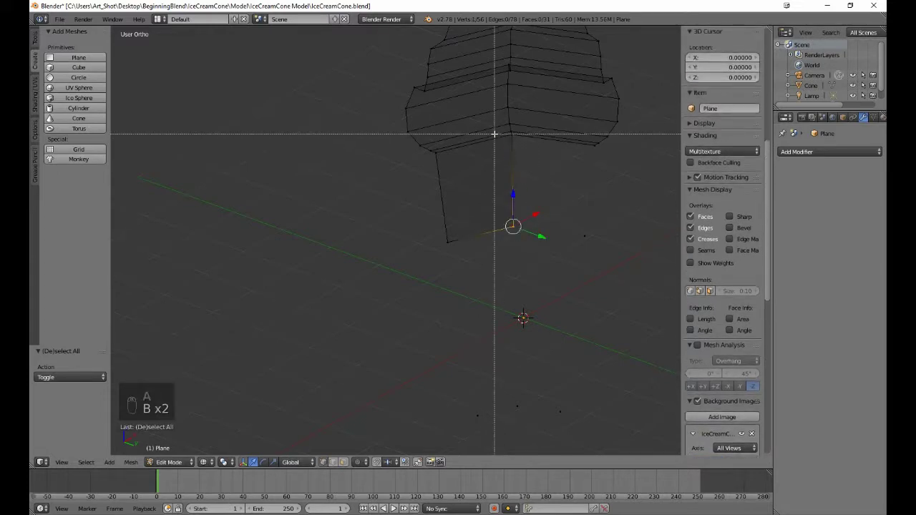
pyautogui.press('b')
pyautogui.moveTo(528, 156); pyautogui.dragTo(594, 250)
pyautogui.press('a')
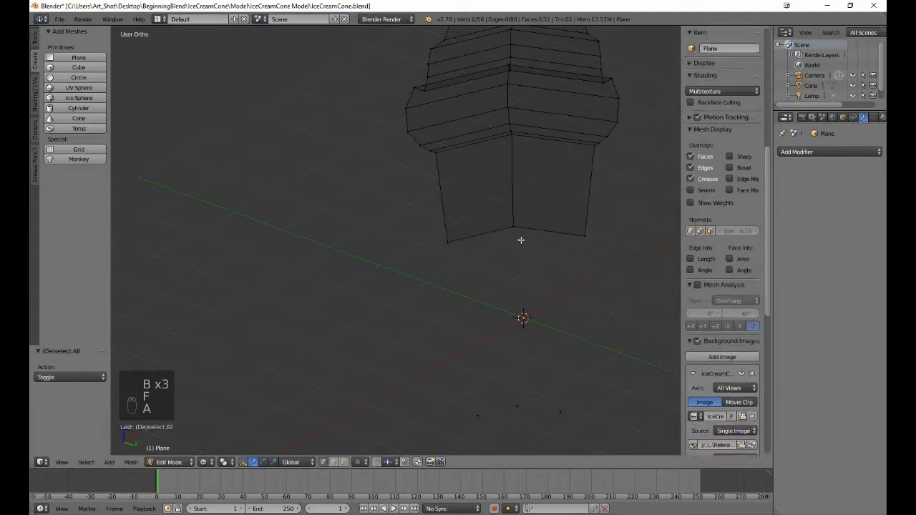
# Fill the long lower cone face between the left and middle profiles, down to their lowest vertices.
pyautogui.press('b')
pyautogui.moveTo(419, 211); pyautogui.dragTo(522, 372)
pyautogui.press('b')
pyautogui.press('b')
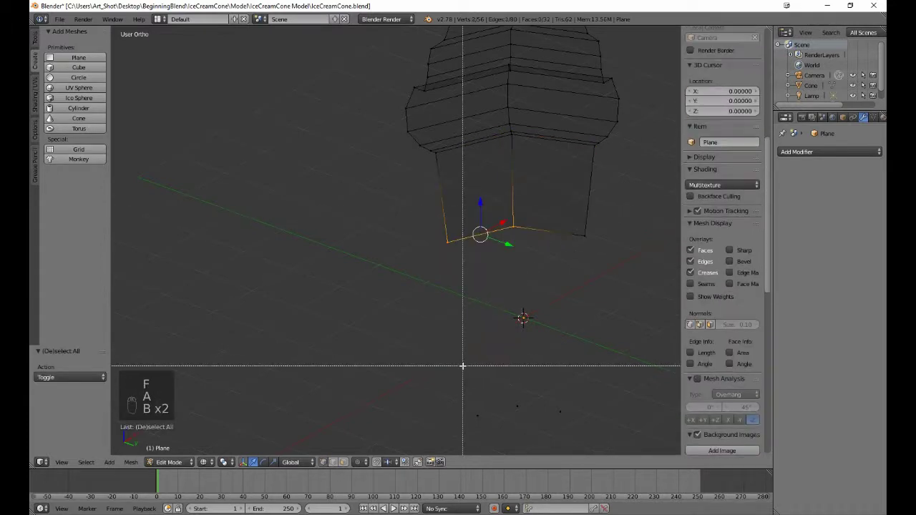
pyautogui.moveTo(460, 364); pyautogui.dragTo(524, 435)
pyautogui.press('f')
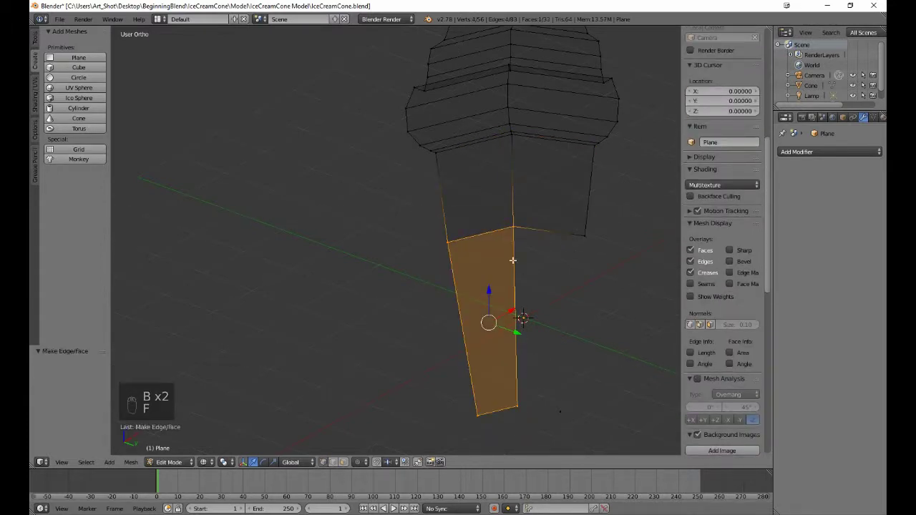
pyautogui.press('a')
# Fill the long lower cone face between the middle and right profiles, down to their lowest vertices.
pyautogui.press('b')
pyautogui.moveTo(501, 205); pyautogui.dragTo(599, 433)
pyautogui.press('f')
pyautogui.press('a')
pyautogui.keyDown('shift'); pyautogui.scroll(-8, 593, 415); pyautogui.keyUp('shift')
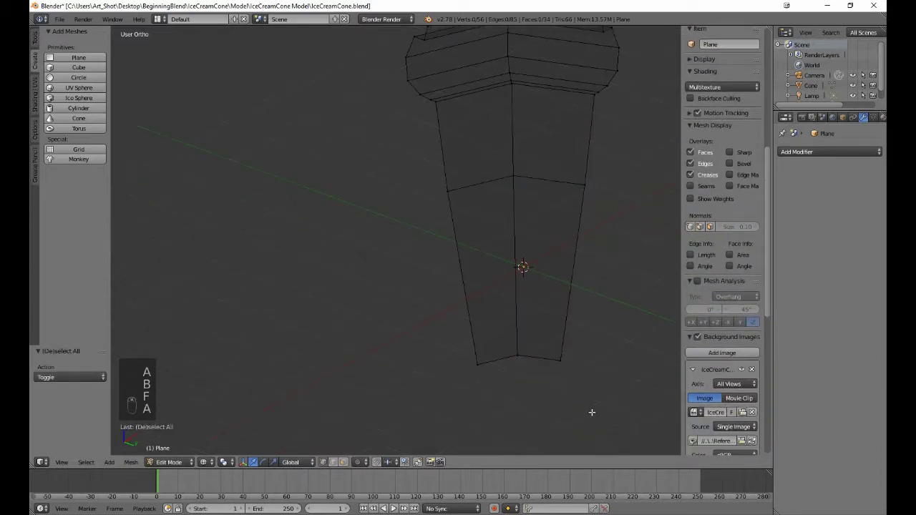
# Fill the lowest long cone face between the left and middle profiles, down to the vertices near the tip.
pyautogui.keyDown('shift'); pyautogui.scroll(-2, 588, 409); pyautogui.keyUp('shift')
pyautogui.scroll(-2, 580, 403)
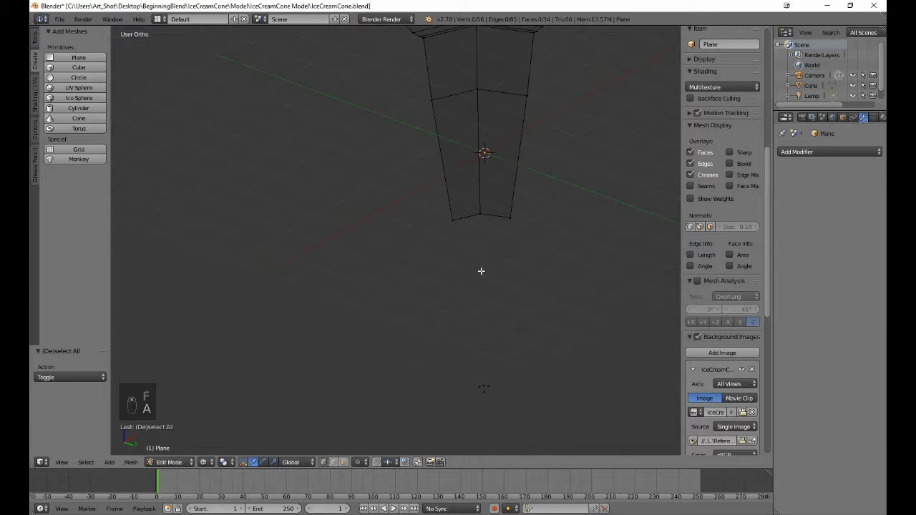
pyautogui.press('b')
pyautogui.moveTo(435, 207); pyautogui.dragTo(487, 284)
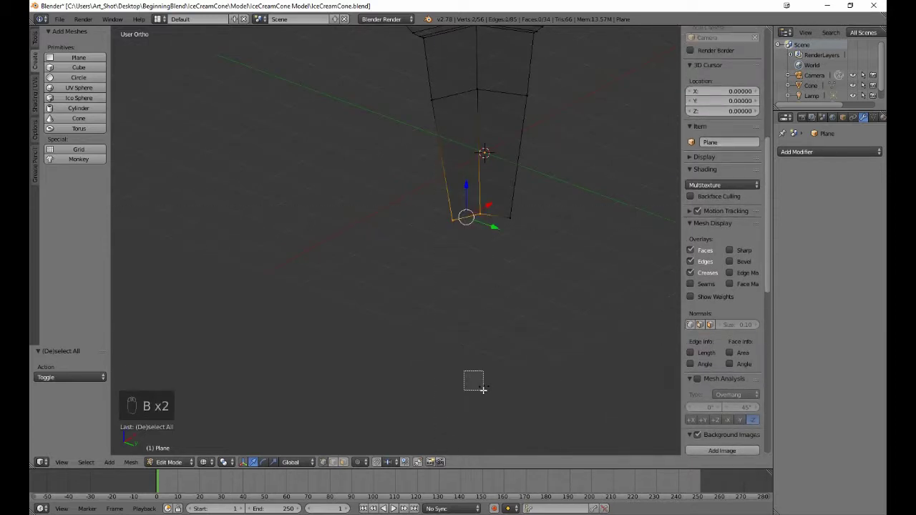
pyautogui.moveTo(484, 390); pyautogui.dragTo(482, 383)
pyautogui.press('f')
pyautogui.press('a')
# Fill the lowest long cone face between the middle and right profiles, down to the vertices near the tip.
pyautogui.press('b')
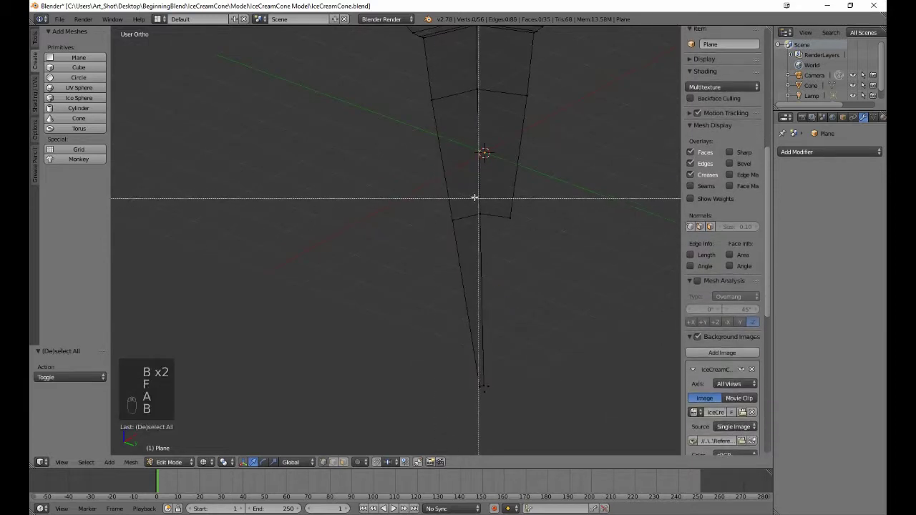
pyautogui.moveTo(514, 237); pyautogui.dragTo(515, 237)
pyautogui.press('b')
pyautogui.moveTo(484, 335); pyautogui.dragTo(532, 386)
pyautogui.press('f')
pyautogui.press('a')
# Fill the two small end faces at the very tip of the cone and clear the selection.
pyautogui.press('b')
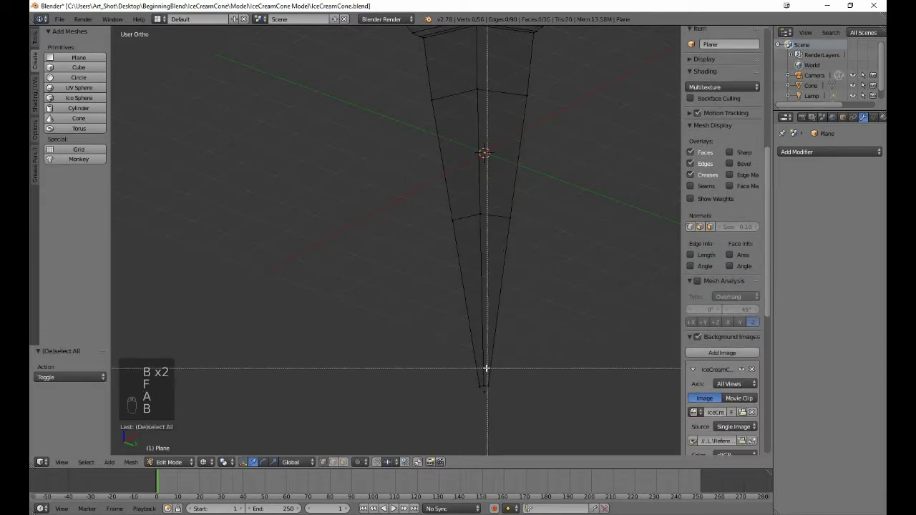
pyautogui.moveTo(481, 365); pyautogui.dragTo(487, 393)
pyautogui.press('f')
pyautogui.press('a')
pyautogui.press('b')
pyautogui.press('f')
pyautogui.press('a')
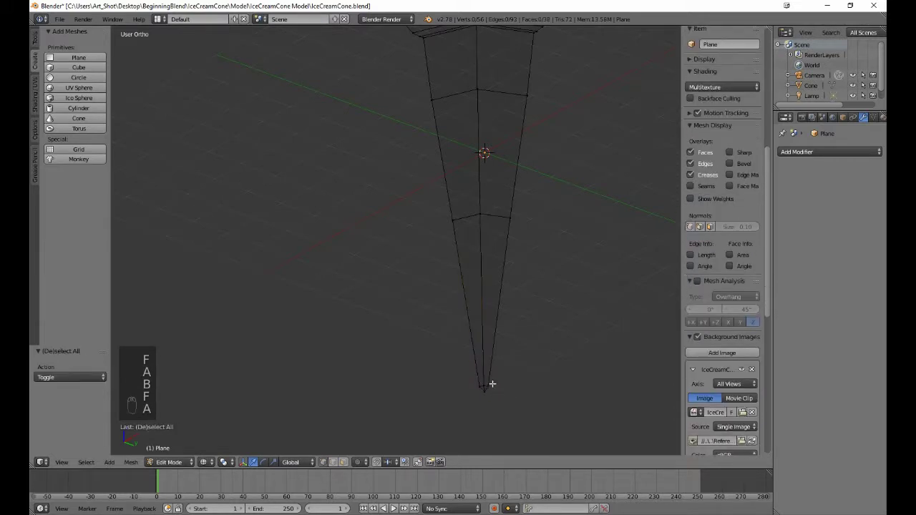
# Select the whole mesh in top view and duplicate it in place.
pyautogui.press('KP_7')
pyautogui.scroll(-4, 493, 381)
pyautogui.moveTo(493, 381); pyautogui.dragTo(451, 349, button='middle')
pyautogui.press('KP_7')
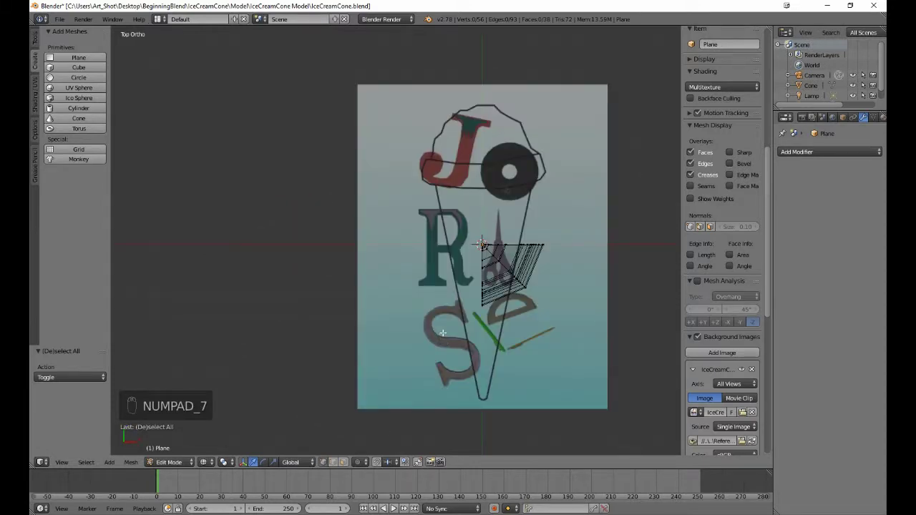
pyautogui.press('a')
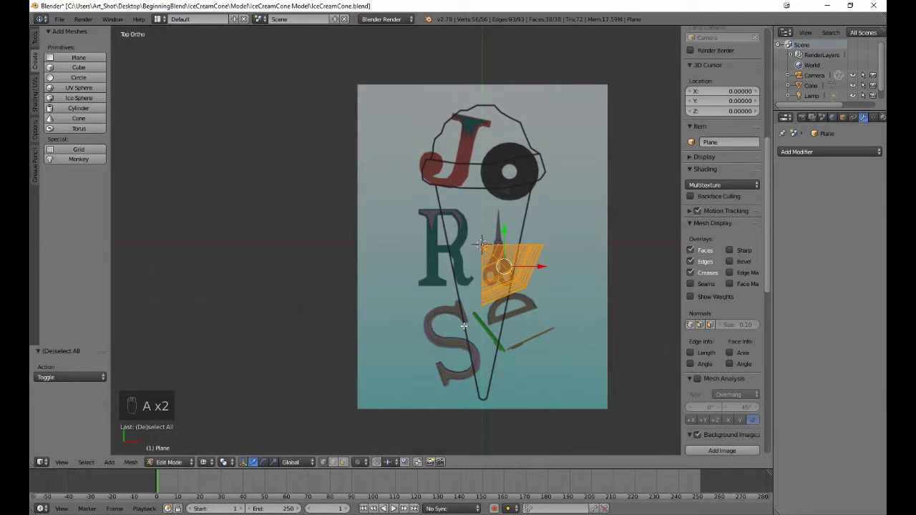
pyautogui.hotkey('shift', 'd')
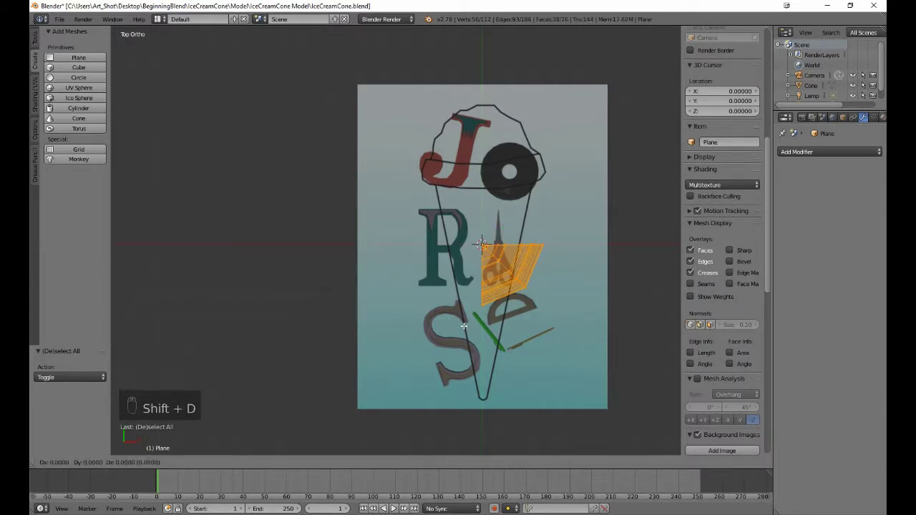
pyautogui.rightClick(464, 326)
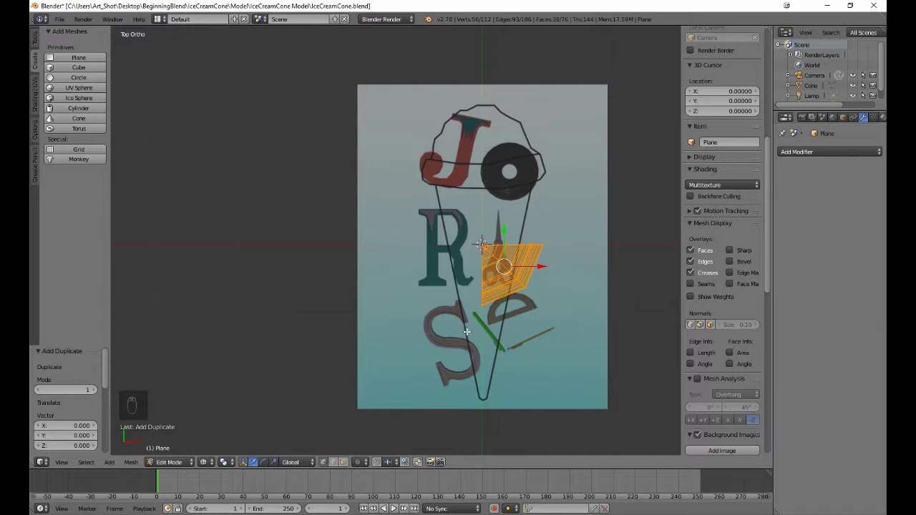
# Mirror the duplicate along global X and move it about -1.736 along X against the original section.
pyautogui.hotkey('ctrl', 'm')
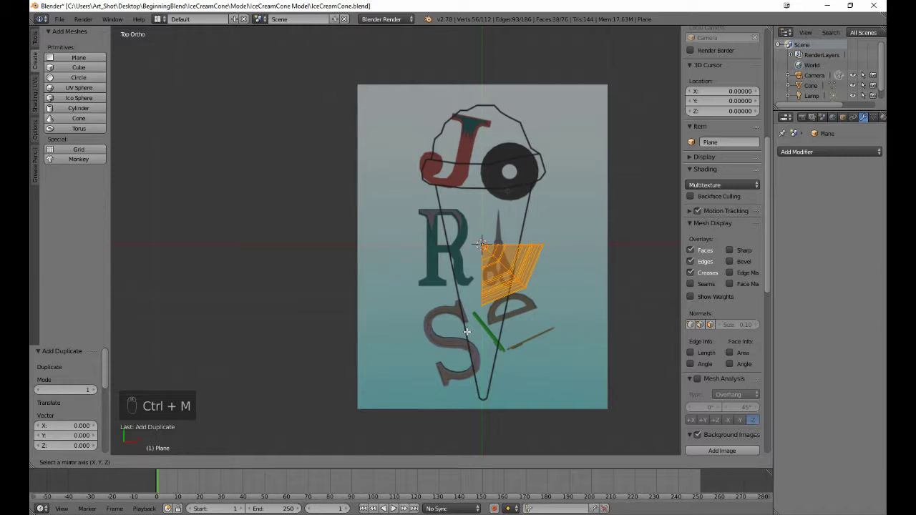
pyautogui.press('x')
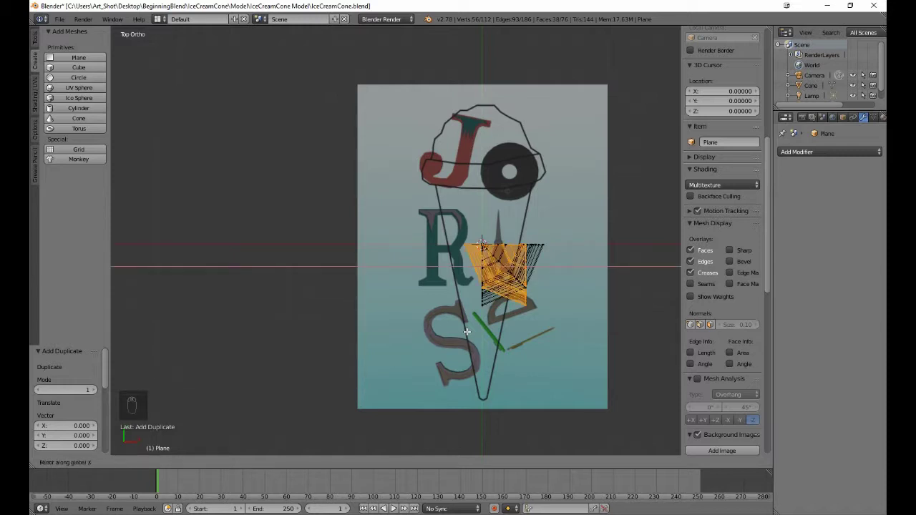
pyautogui.press('Return')
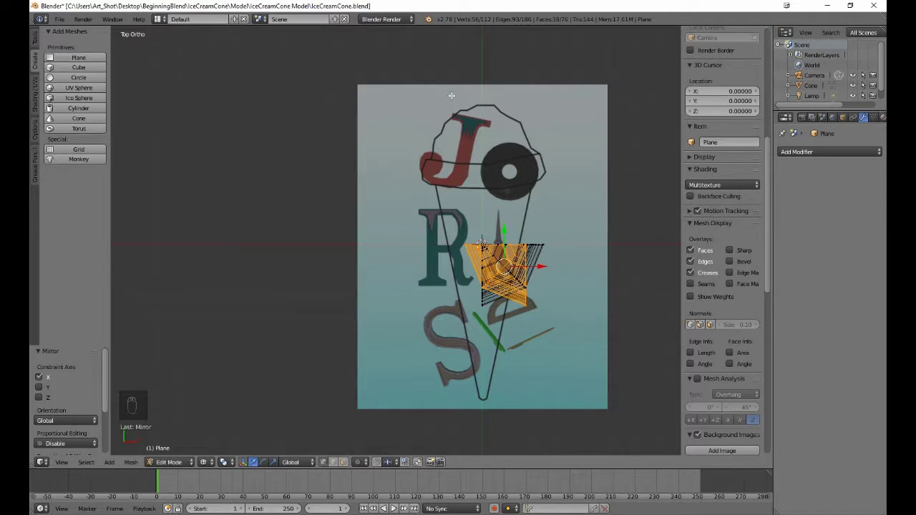
pyautogui.press('g')
pyautogui.press('x')
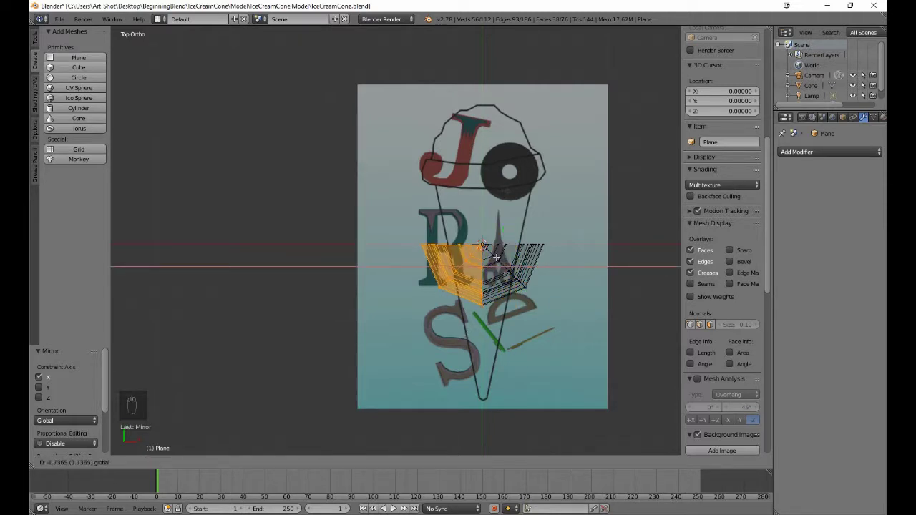
pyautogui.moveTo(496, 258); pyautogui.dragTo(496, 258)
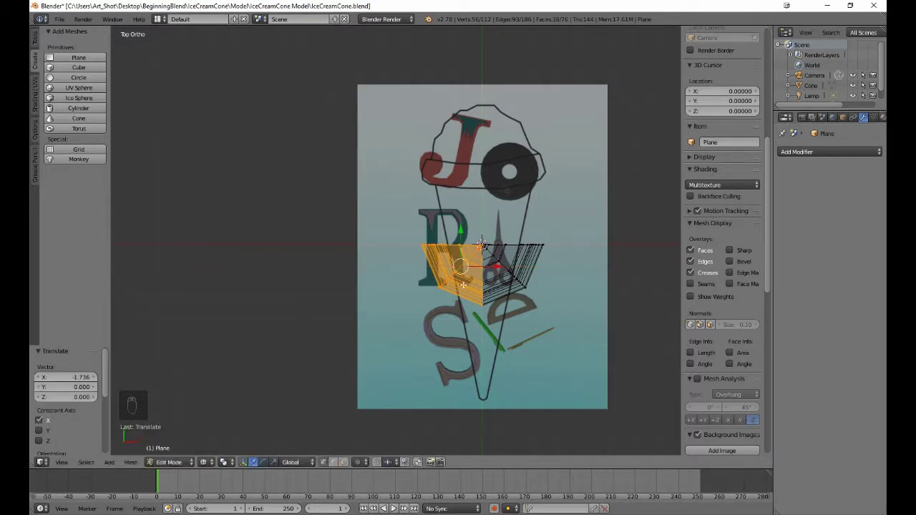
# Flip the normals of the mirrored section and deselect everything.
pyautogui.press('w')
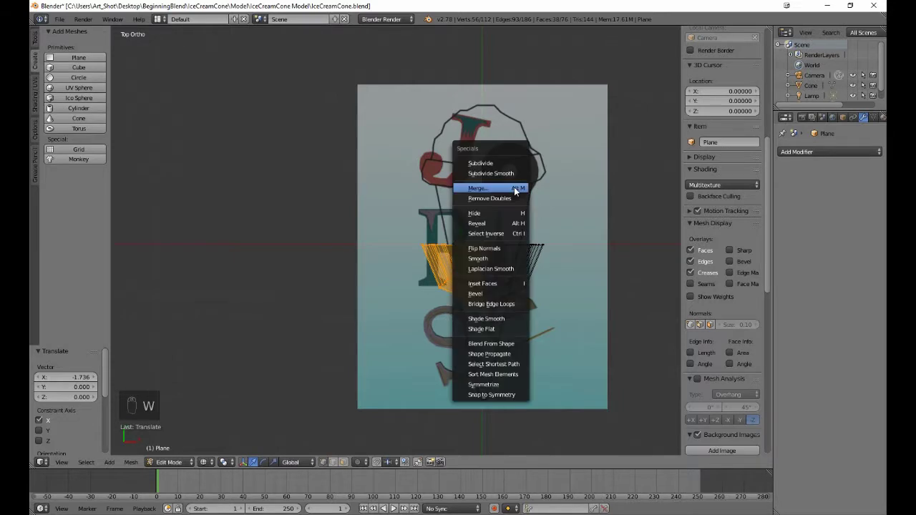
pyautogui.click(503, 250)
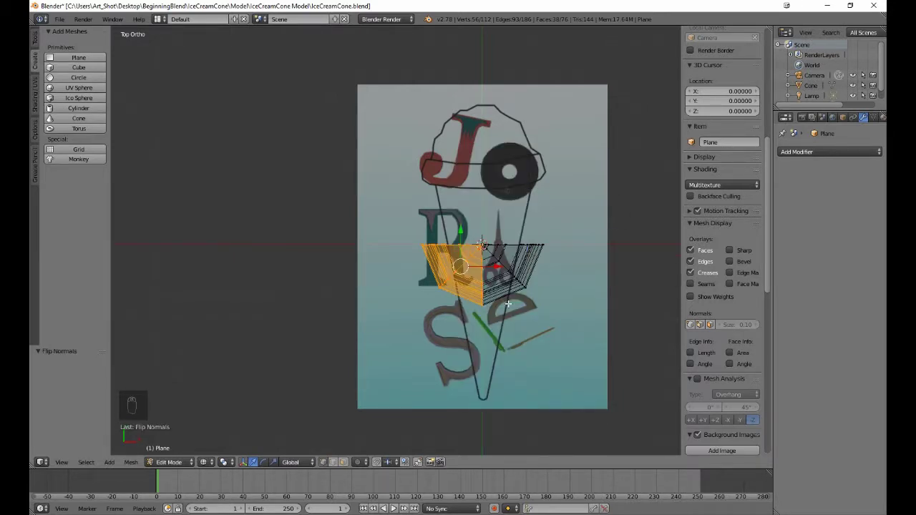
pyautogui.moveTo(507, 304); pyautogui.dragTo(489, 250, button='middle')
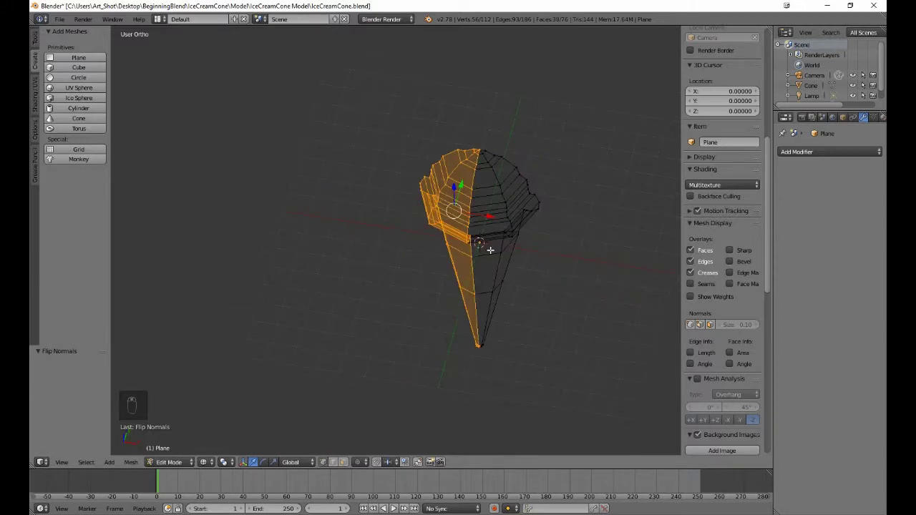
pyautogui.press('a')
# Select the boundary edge loops of both sections along their shared centre seam.
pyautogui.scroll(5, 487, 250)
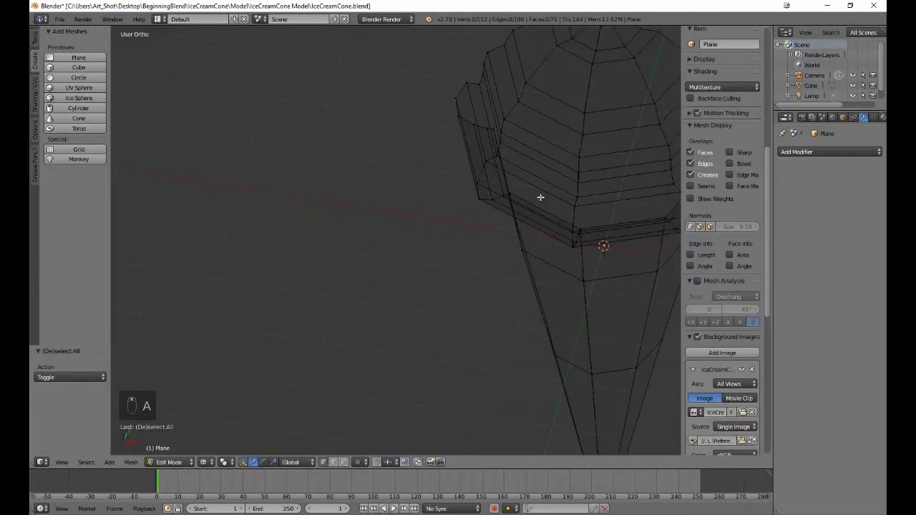
pyautogui.keyDown('shift'); pyautogui.moveTo(540, 197); pyautogui.dragTo(461, 317, button='middle'); pyautogui.keyUp('shift')
pyautogui.keyDown('alt'); pyautogui.rightClick(506, 208); pyautogui.keyUp('alt')
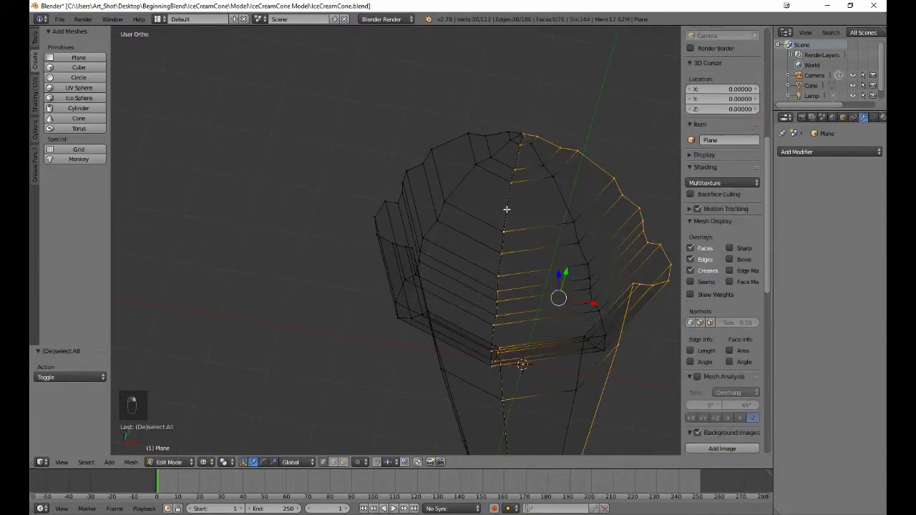
pyautogui.keyDown('alt'); pyautogui.keyDown('shift'); pyautogui.rightClick(506, 206); pyautogui.keyUp('shift'); pyautogui.keyUp('alt')
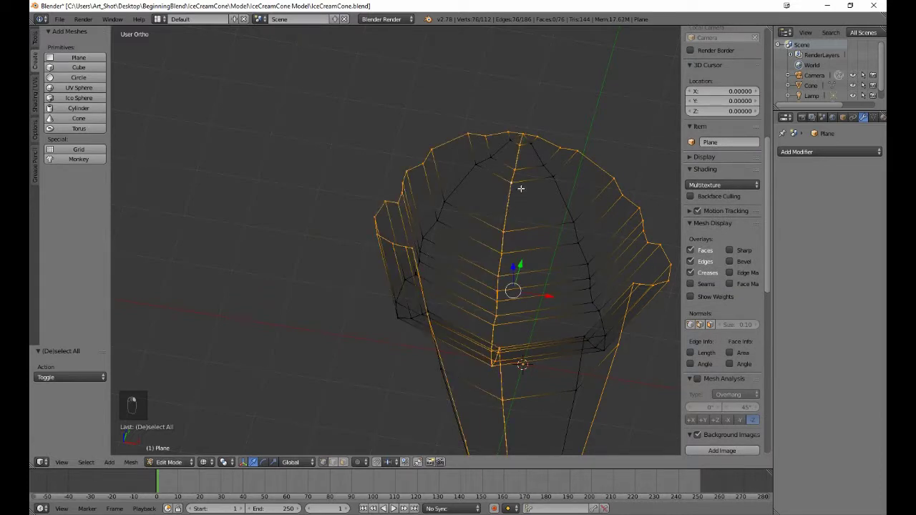
# Deselect the outer boundary vertices on both sides of the scoop and cone, keeping the centre seam selected.
pyautogui.moveTo(522, 167); pyautogui.dragTo(517, 154, button='middle')
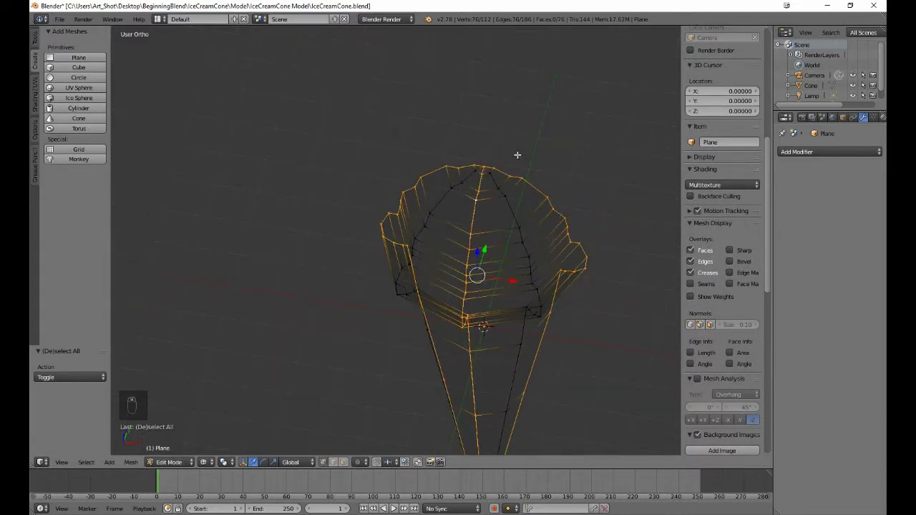
pyautogui.press('b')
pyautogui.moveTo(488, 151); pyautogui.dragTo(606, 344)
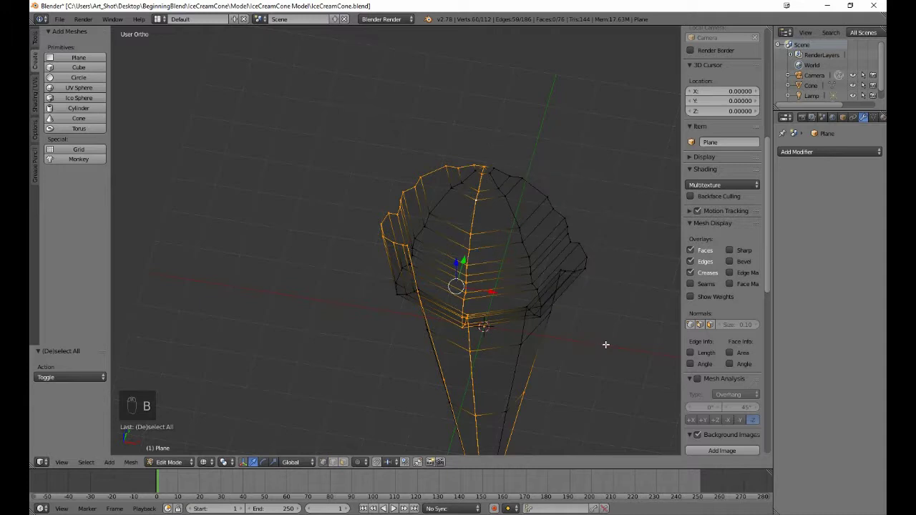
pyautogui.moveTo(606, 343); pyautogui.dragTo(503, 287, button='middle')
pyautogui.press('b')
pyautogui.moveTo(458, 275); pyautogui.dragTo(537, 396)
pyautogui.moveTo(341, 143); pyautogui.dragTo(441, 335)
pyautogui.moveTo(416, 173); pyautogui.dragTo(455, 191)
pyautogui.press('b')
pyautogui.moveTo(403, 306); pyautogui.dragTo(438, 376)
pyautogui.press('b')
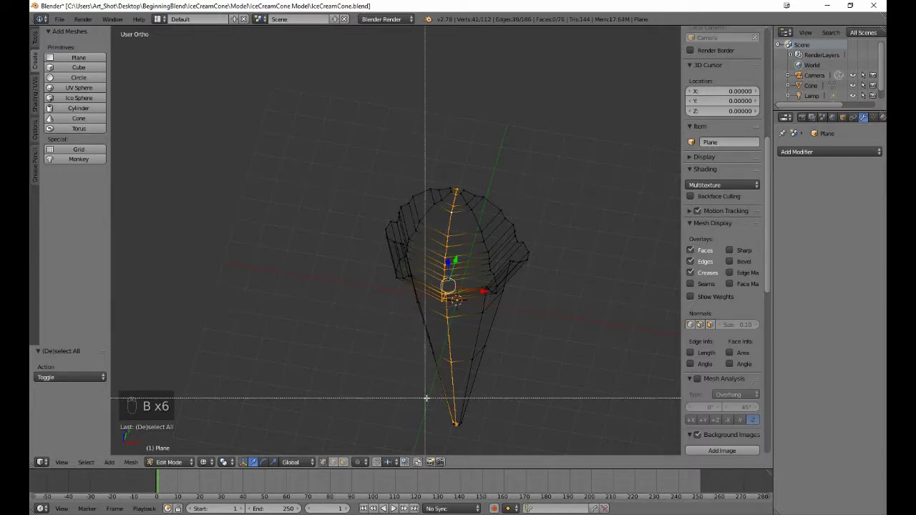
pyautogui.moveTo(426, 398)
pyautogui.mouseDown(button='middle')
pyautogui.moveTo(441, 436)
pyautogui.moveTo(458, 447)
pyautogui.moveTo(458, 397)
pyautogui.moveTo(436, 376)
pyautogui.moveTo(468, 374)
pyautogui.moveTo(466, 350)
pyautogui.mouseUp(button='middle')
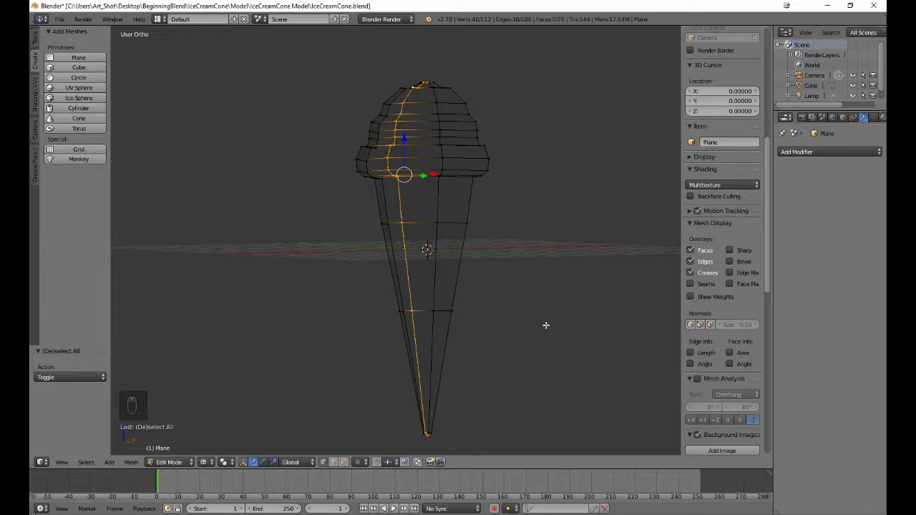
# Try to invert the centre seam selection, and undo the inversion.
pyautogui.hotkey('alt', 'i')
pyautogui.press('a')
pyautogui.press('a')
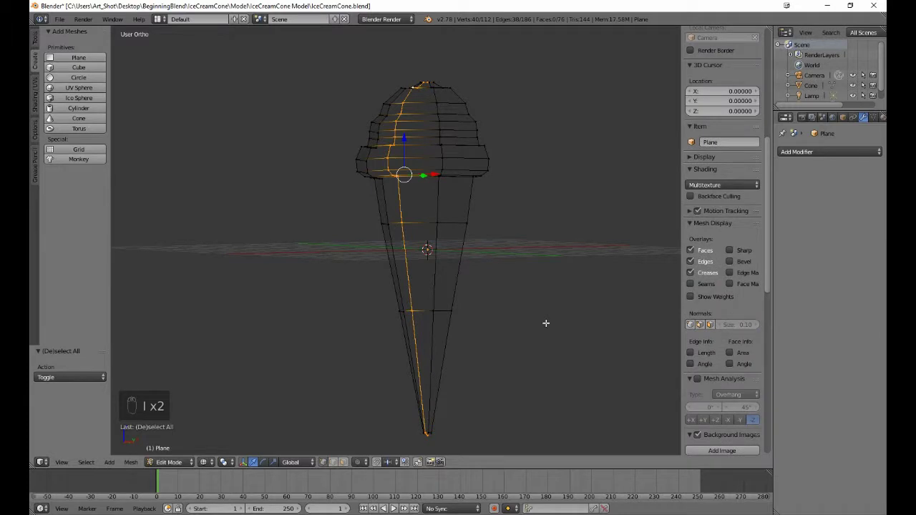
pyautogui.moveTo(530, 303); pyautogui.dragTo(518, 352, button='middle')
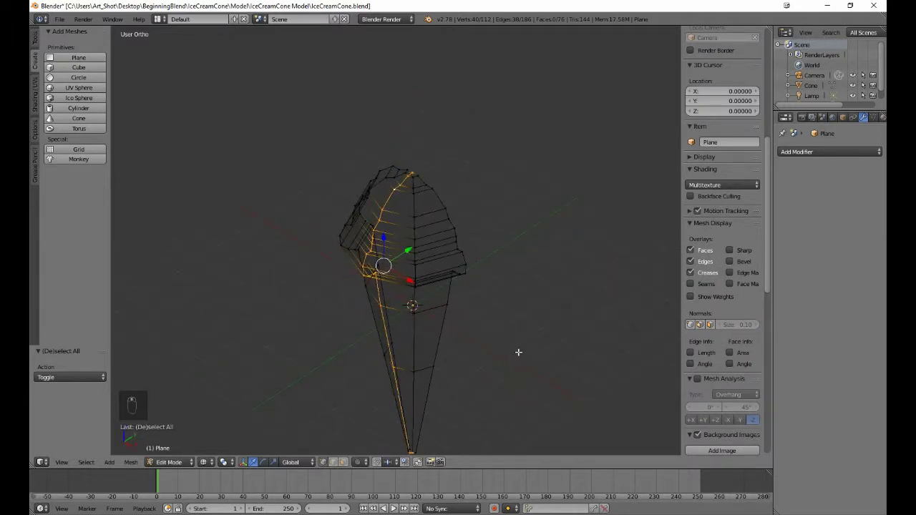
pyautogui.hotkey('ctrl', 'i')
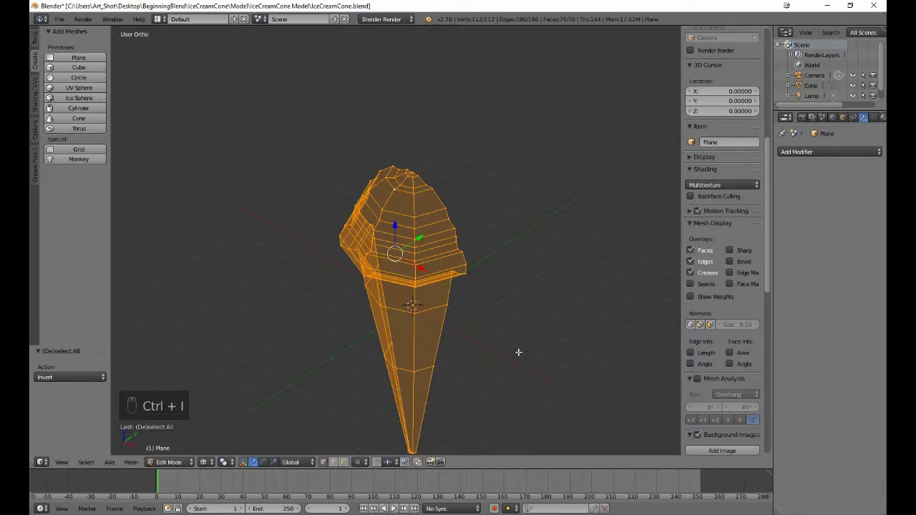
pyautogui.hotkey('ctrl', 'z')
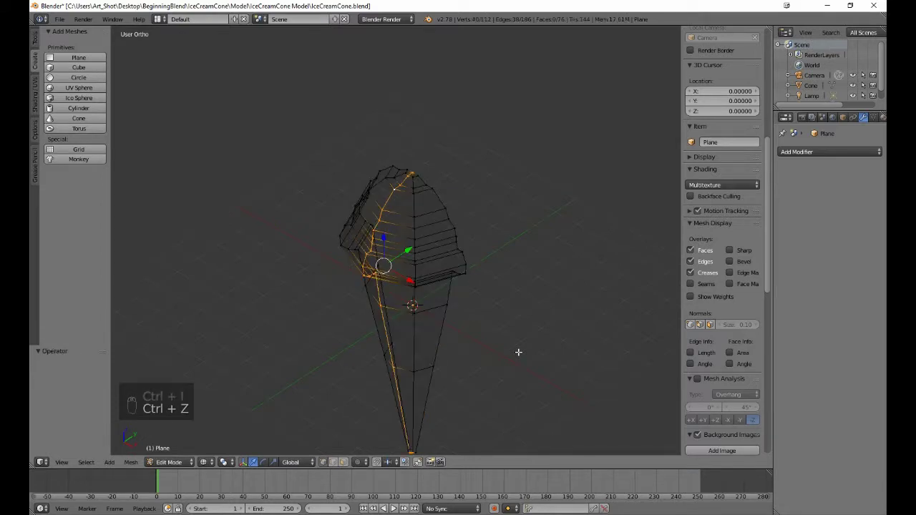
# Undo the last selection changes and deselect the leftover vertices on the lower left cone edge.
pyautogui.moveTo(497, 345); pyautogui.dragTo(529, 341, button='middle')
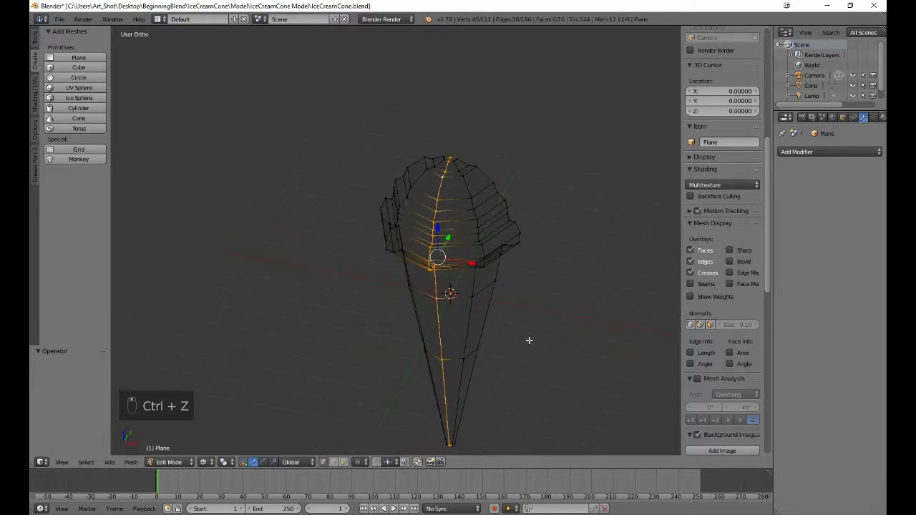
pyautogui.hotkey('ctrl', 'z')
pyautogui.hotkey('ctrl', 'z')
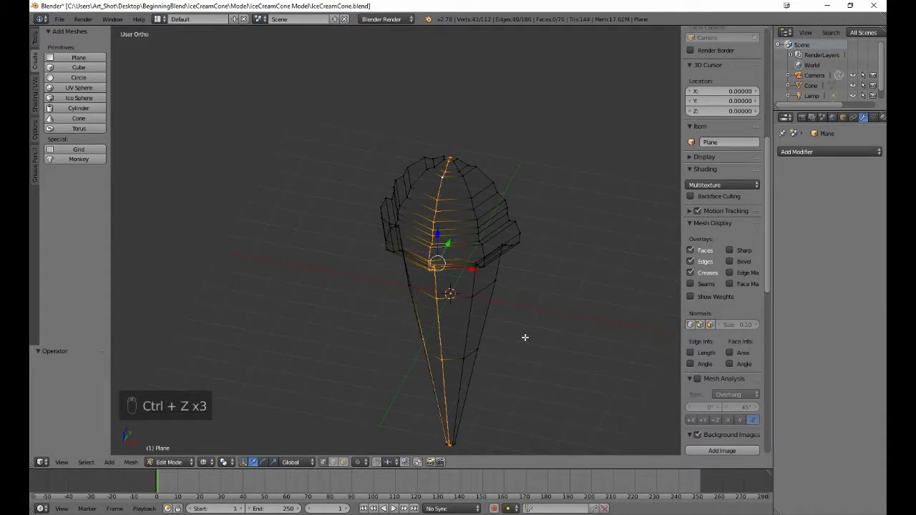
pyautogui.moveTo(408, 334); pyautogui.dragTo(419, 322, button='middle')
pyautogui.press('b')
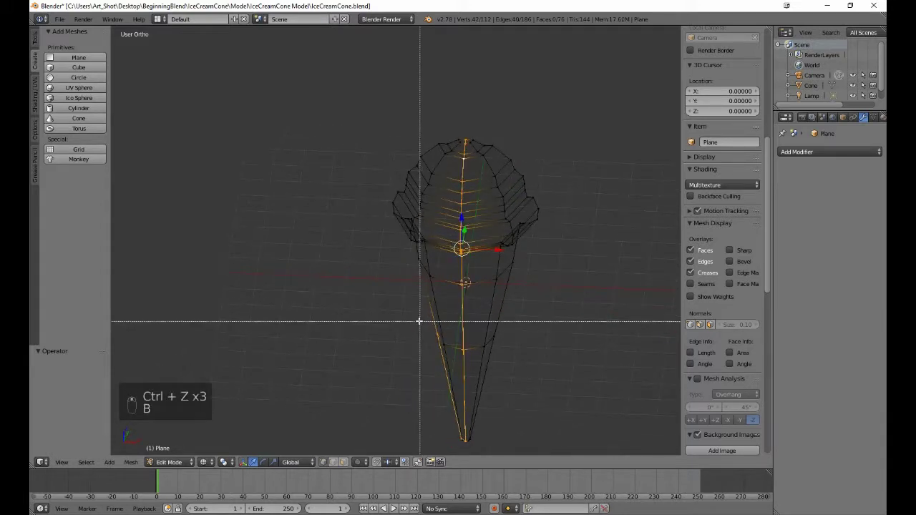
pyautogui.moveTo(419, 321); pyautogui.dragTo(436, 377)
pyautogui.moveTo(436, 377); pyautogui.dragTo(442, 386, button='middle')
pyautogui.press('b')
pyautogui.moveTo(423, 329); pyautogui.dragTo(467, 450)
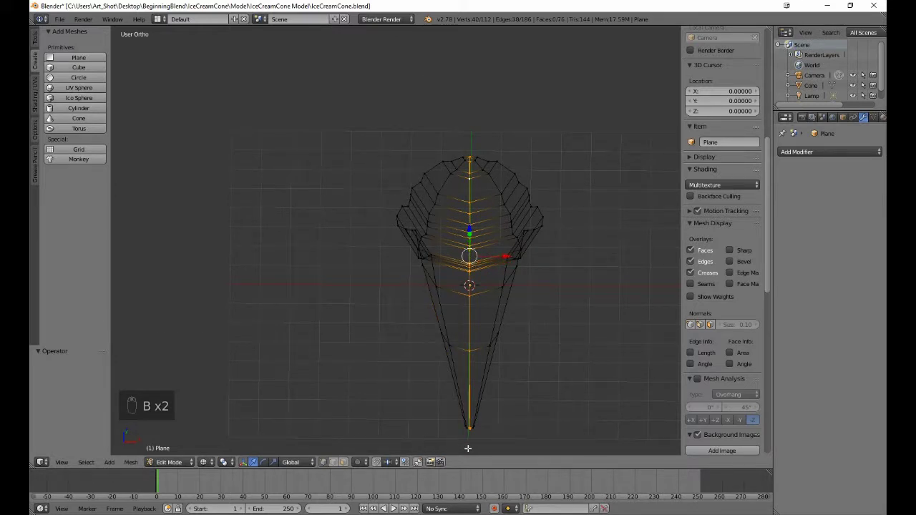
# Invert the selection to select all vertices except those of the centre seam.
pyautogui.hotkey('ctrl', 'i')
pyautogui.moveTo(502, 407); pyautogui.dragTo(455, 369, button='middle')
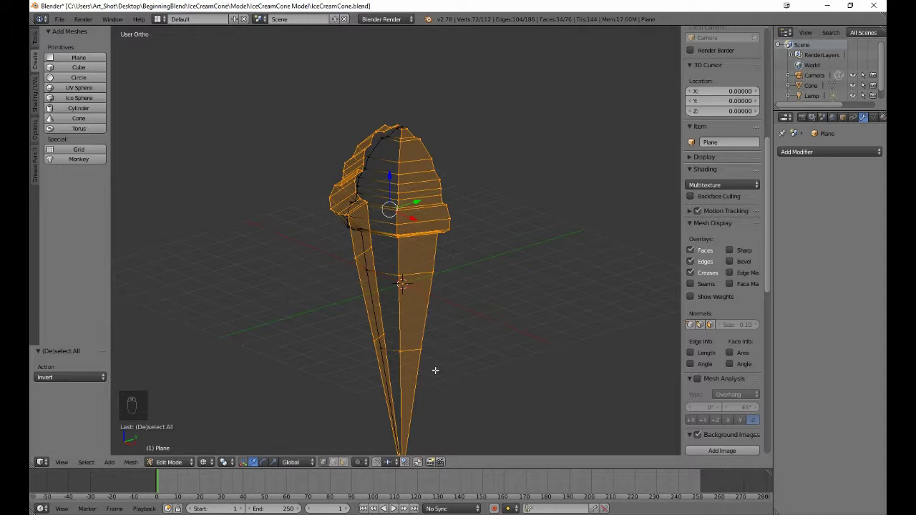
pyautogui.scroll(-2, 429, 373)
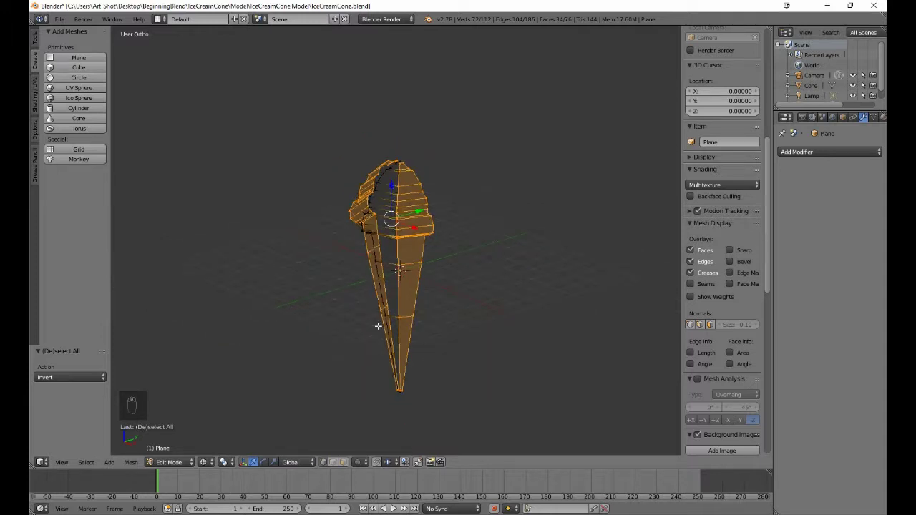
pyautogui.moveTo(330, 312); pyautogui.dragTo(393, 317, button='middle')
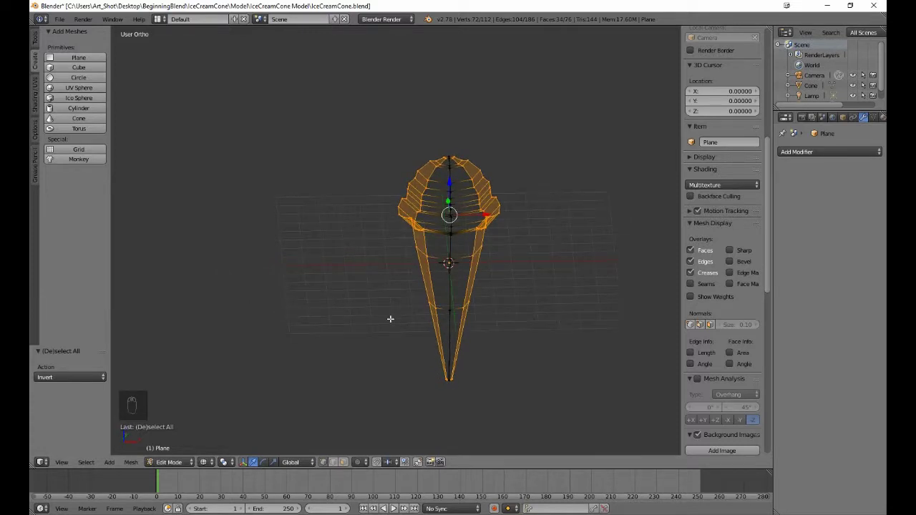
# Hide the selected vertices to isolate the centre seam, and merge the duplicate vertices at its top end at centre.
pyautogui.press('h')
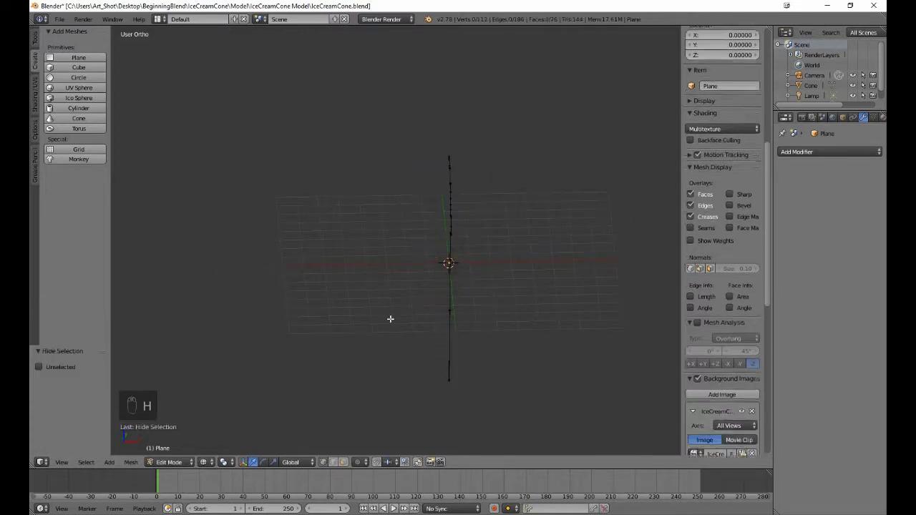
pyautogui.moveTo(419, 327); pyautogui.dragTo(346, 419, button='middle')
pyautogui.scroll(4, 350, 319)
pyautogui.keyDown('shift'); pyautogui.moveTo(360, 350); pyautogui.dragTo(350, 380, button='middle'); pyautogui.keyUp('shift')
pyautogui.scroll(5, 350, 379)
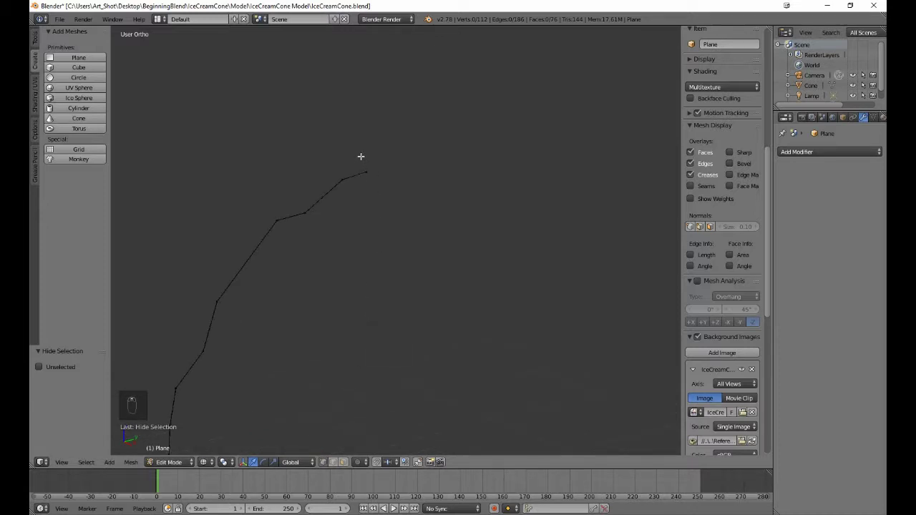
pyautogui.press('b')
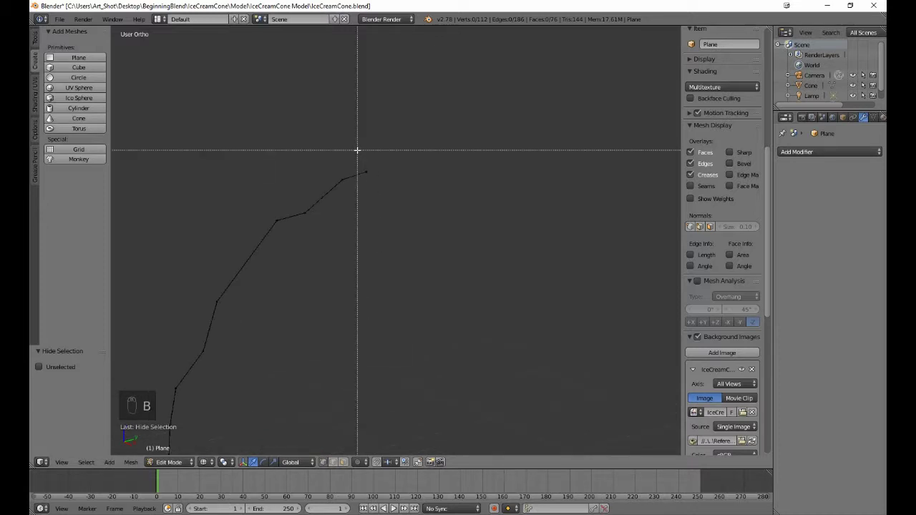
pyautogui.moveTo(357, 150); pyautogui.dragTo(377, 193)
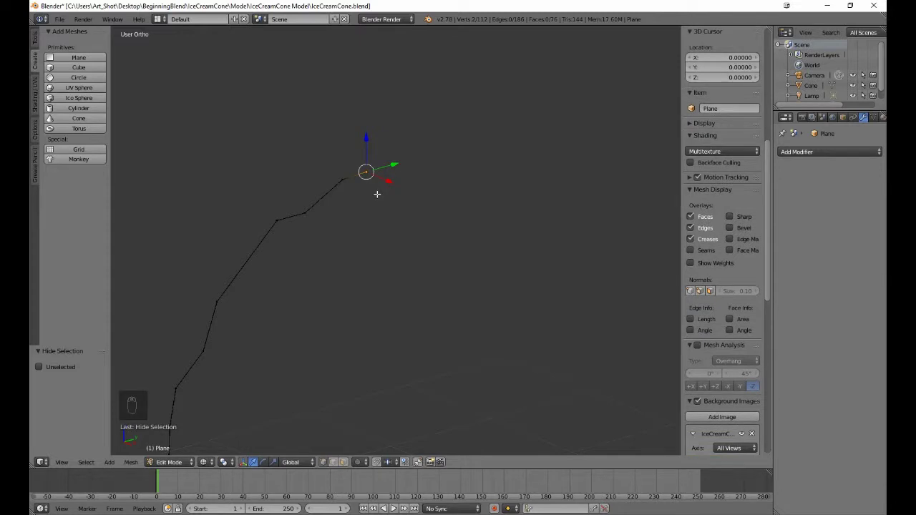
pyautogui.hotkey('alt', 'm')
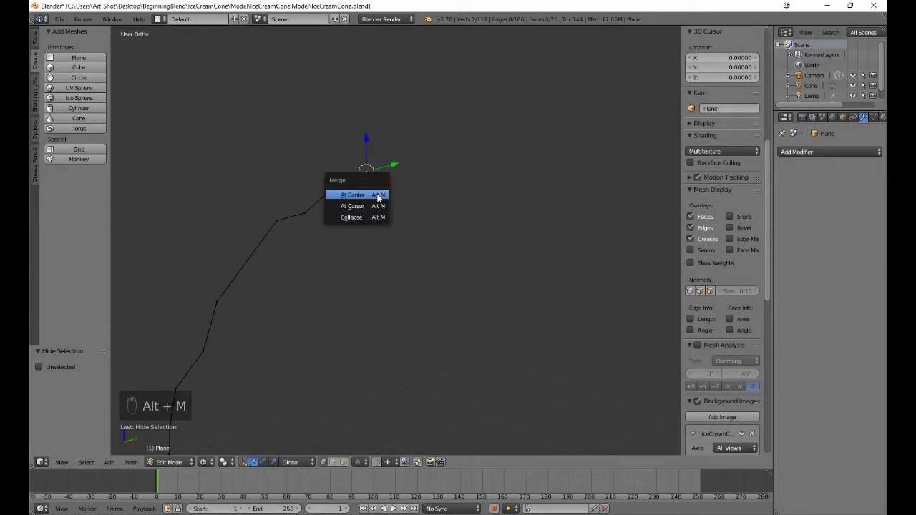
pyautogui.click(377, 195)
pyautogui.press('a')
# Merge the second and third pairs of duplicate seam vertices from the top, each at its own centre.
pyautogui.press('b')
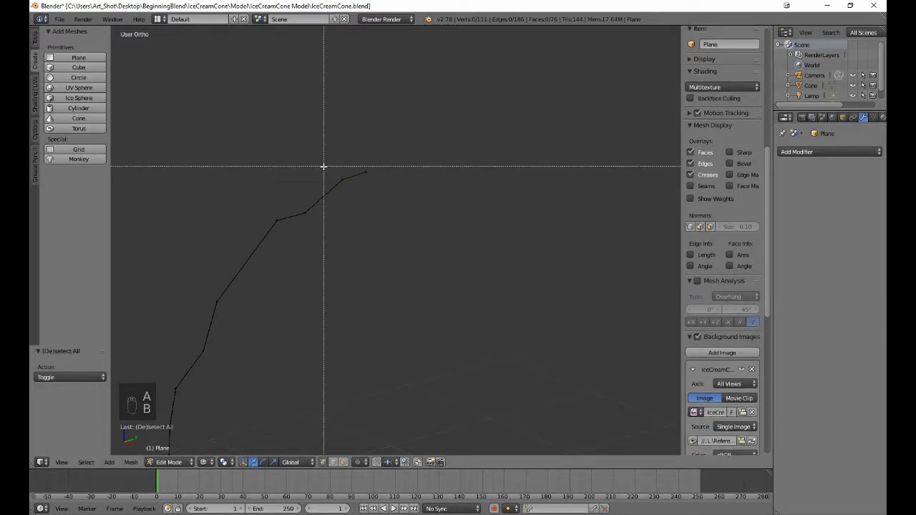
pyautogui.moveTo(323, 164); pyautogui.dragTo(355, 201)
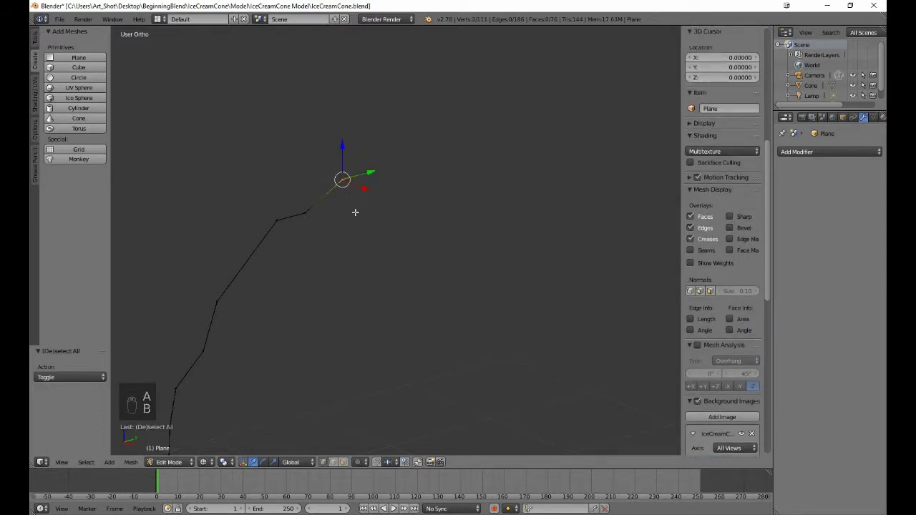
pyautogui.hotkey('alt', 'm')
pyautogui.click(355, 251)
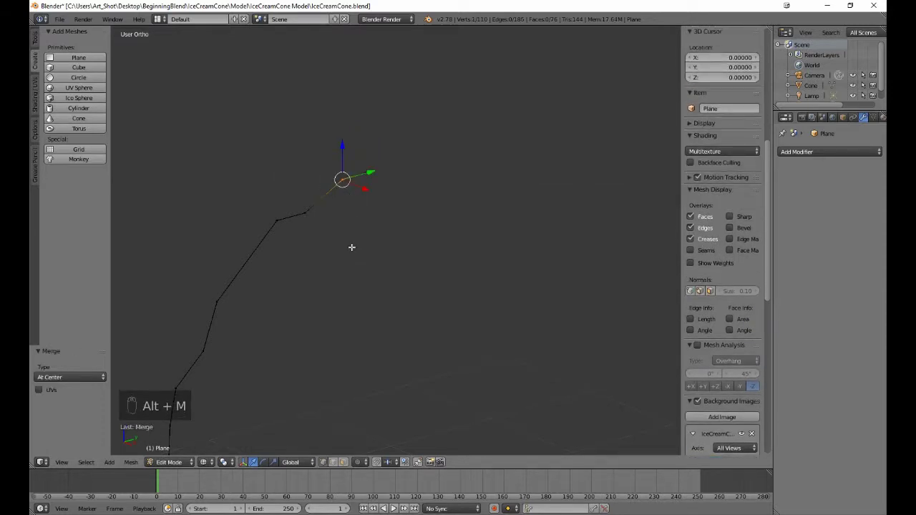
pyautogui.press('a')
pyautogui.press('b')
pyautogui.moveTo(290, 198); pyautogui.dragTo(334, 253)
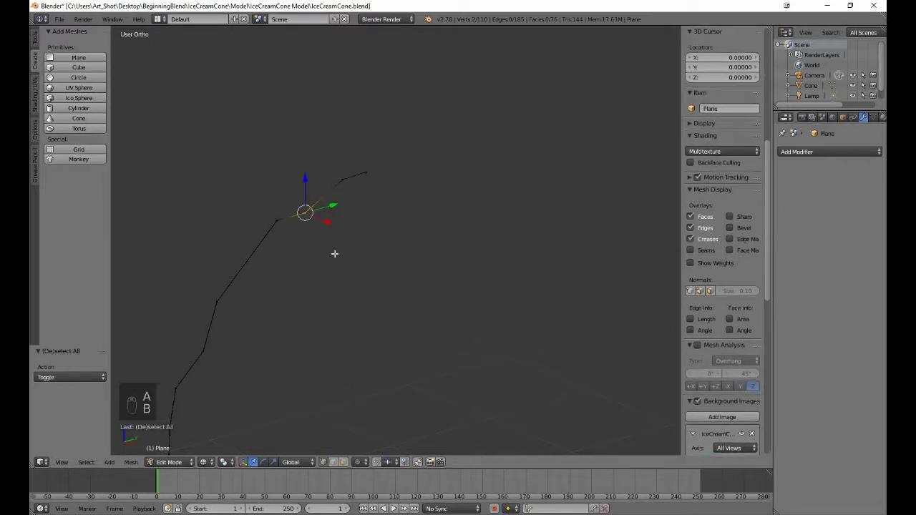
pyautogui.hotkey('alt', 'm')
pyautogui.click(334, 254)
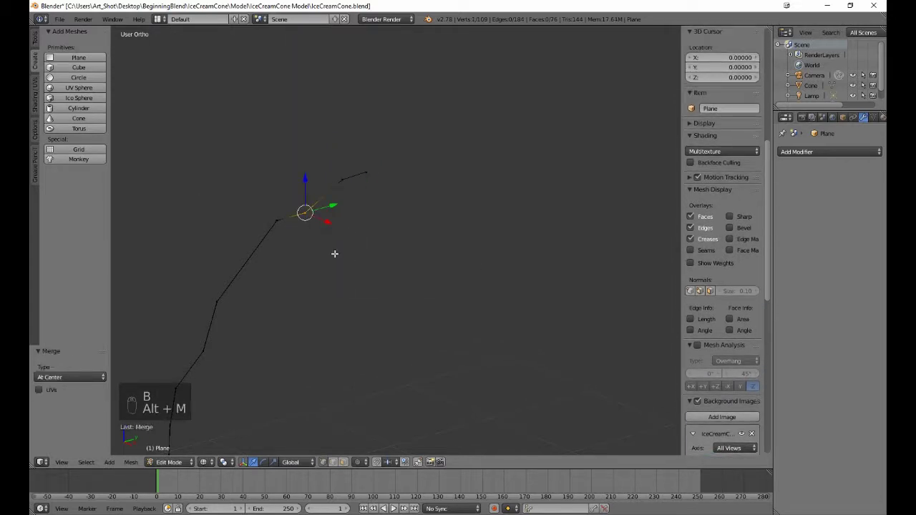
pyautogui.press('a')
# Merge the fourth and fifth pairs of duplicate seam vertices from the top, each at centre.
pyautogui.press('b')
pyautogui.moveTo(271, 210); pyautogui.dragTo(294, 241)
pyautogui.hotkey('alt', 'm')
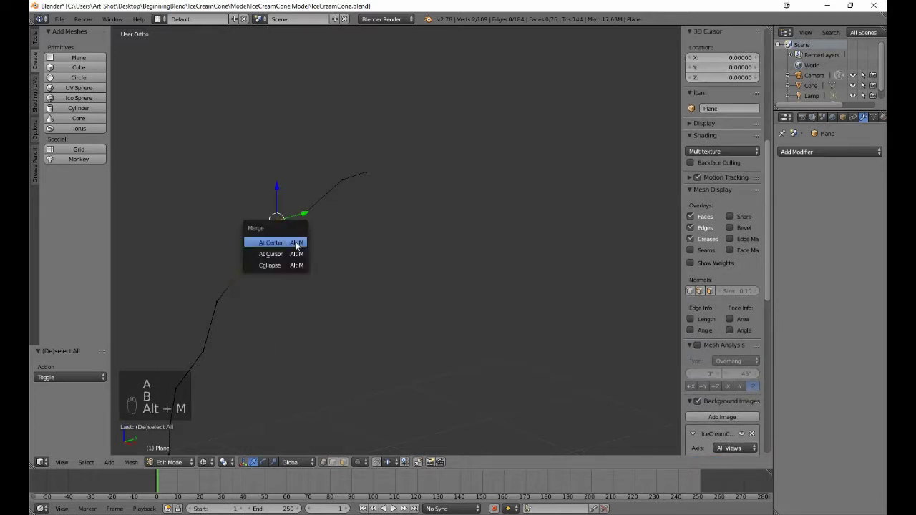
pyautogui.click(295, 245)
pyautogui.press('a')
pyautogui.press('b')
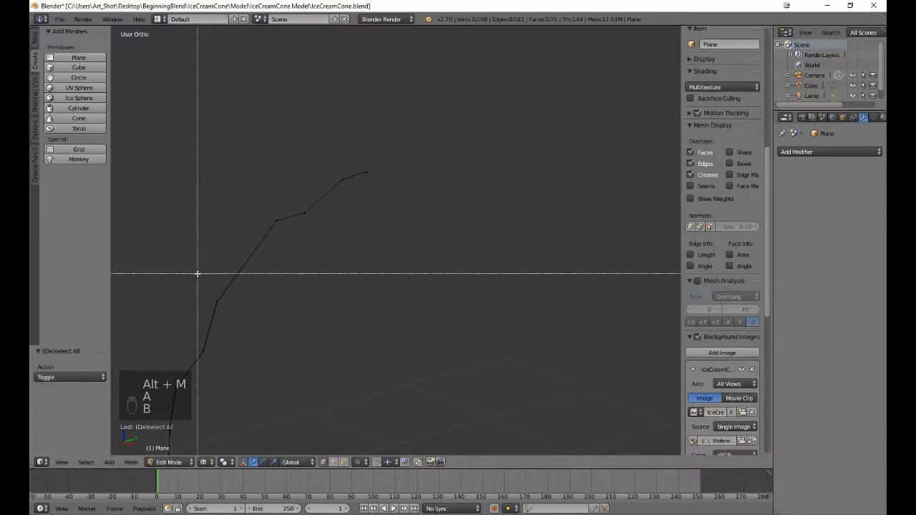
pyautogui.moveTo(197, 273); pyautogui.dragTo(235, 312)
pyautogui.hotkey('alt', 'm')
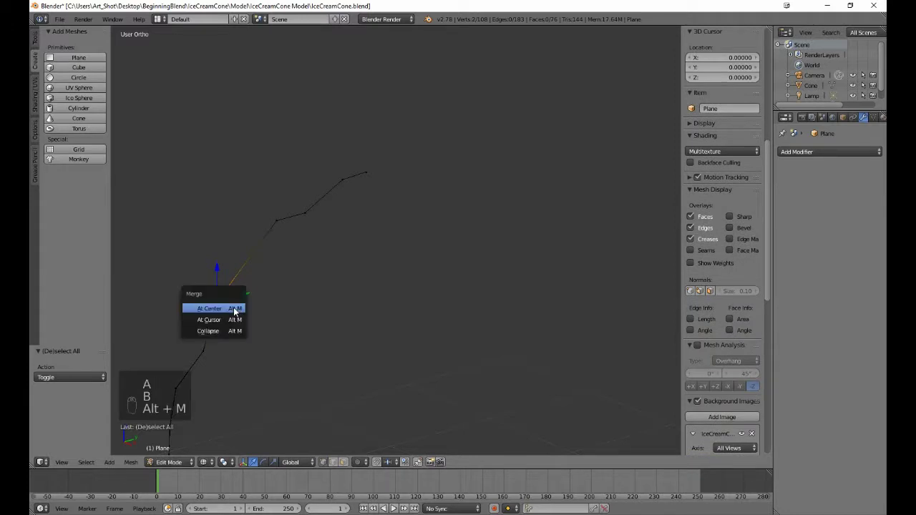
pyautogui.click(234, 310)
pyautogui.press('a')
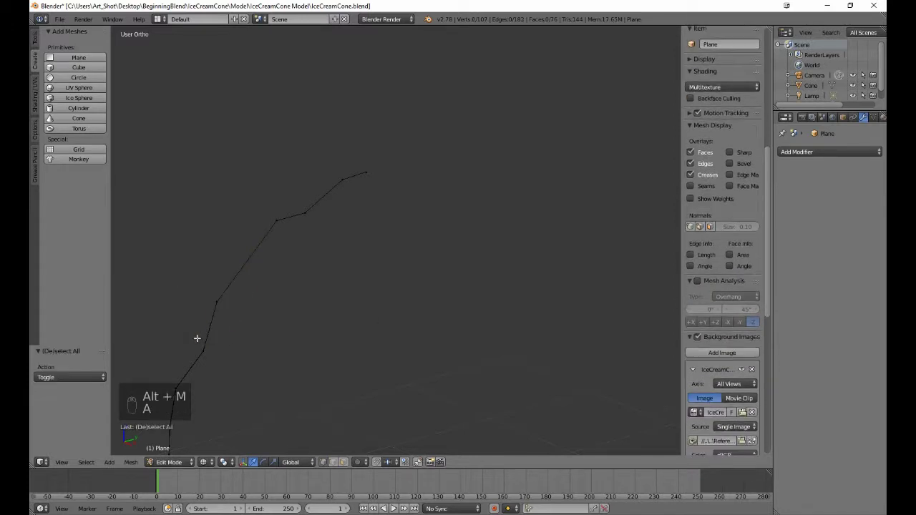
# Merge the sixth and seventh pairs of duplicate vertices down the scoop's seam, each at centre.
pyautogui.press('b')
pyautogui.moveTo(197, 338); pyautogui.dragTo(220, 364)
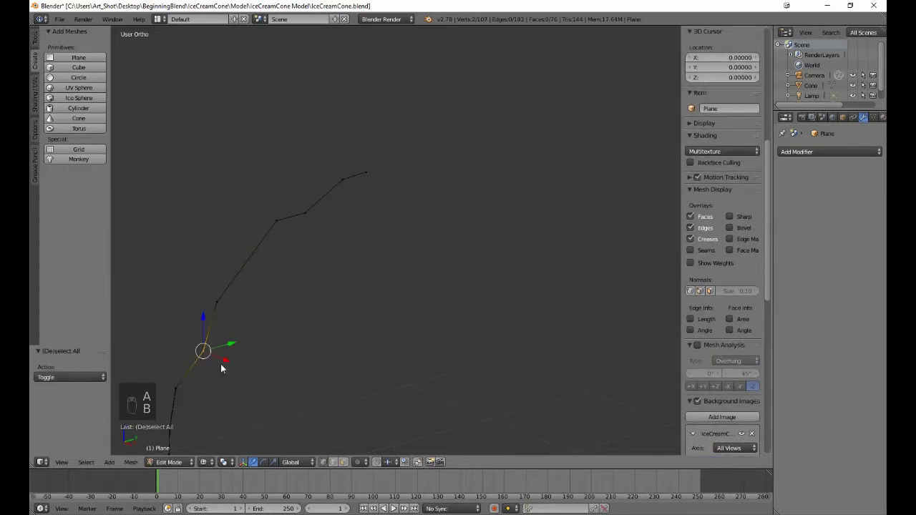
pyautogui.hotkey('alt', 'm')
pyautogui.click(221, 368)
pyautogui.press('a')
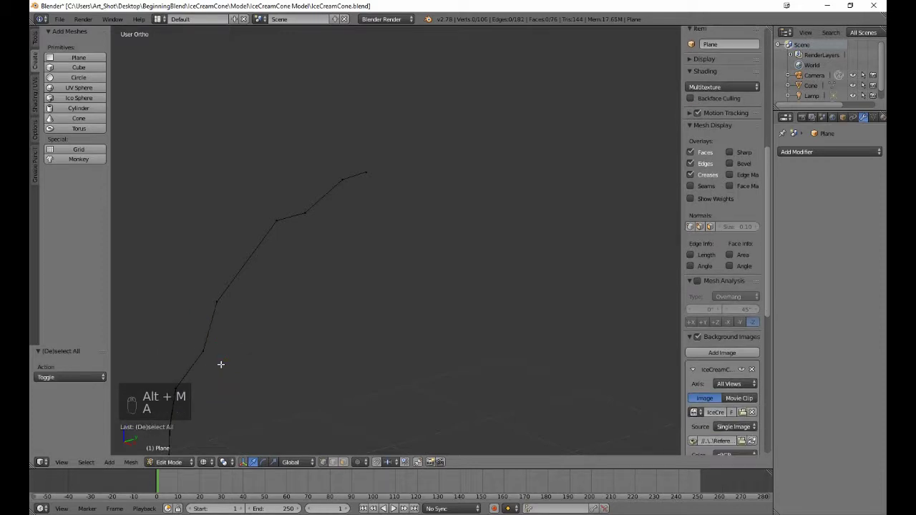
pyautogui.keyDown('shift'); pyautogui.moveTo(220, 364); pyautogui.dragTo(414, 202, button='middle'); pyautogui.keyUp('shift')
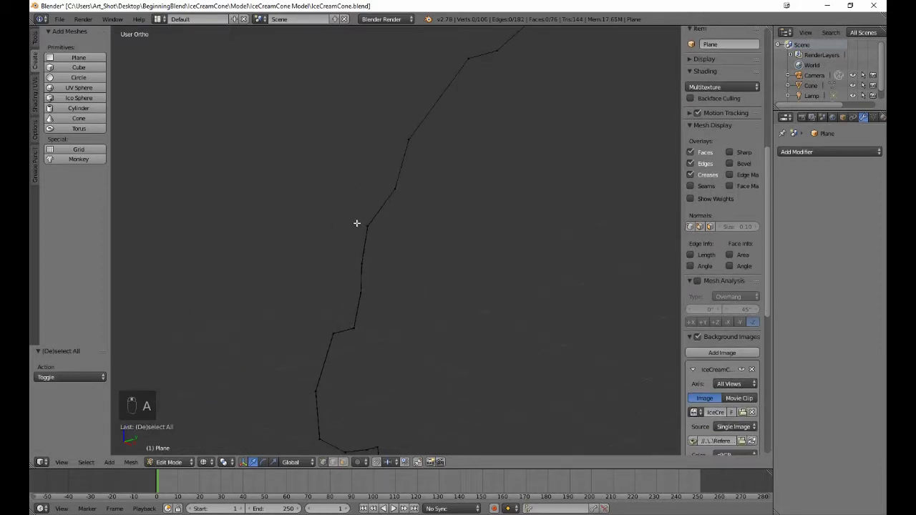
pyautogui.press('b')
pyautogui.moveTo(358, 223); pyautogui.dragTo(382, 244)
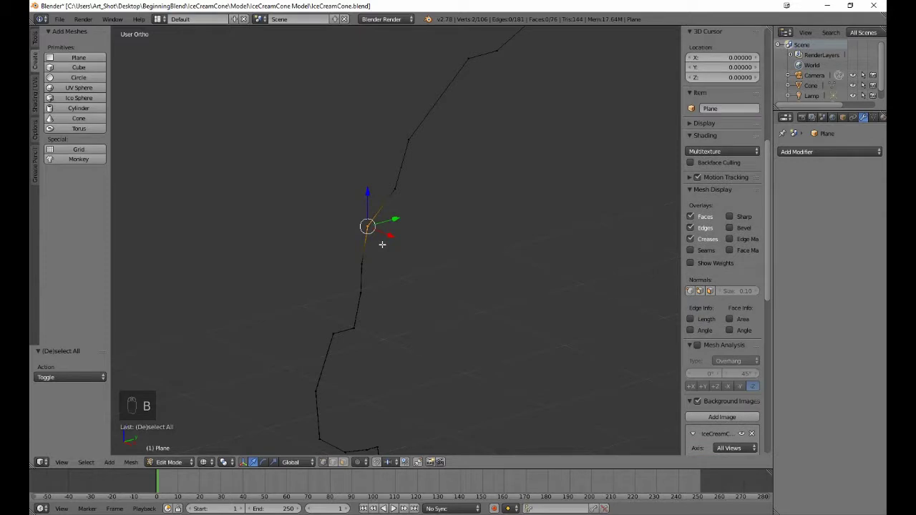
pyautogui.hotkey('alt', 'm')
pyautogui.click(382, 244)
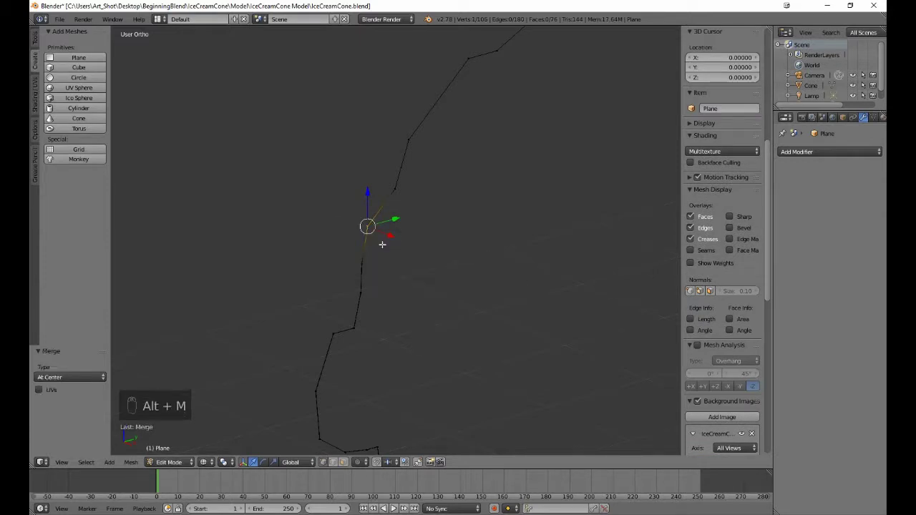
pyautogui.press('a')
# Merge the eighth and ninth pairs of duplicate vertices on the steep middle part of the scoop's seam at centre.
pyautogui.press('b')
pyautogui.moveTo(348, 253); pyautogui.dragTo(371, 273)
pyautogui.hotkey('alt', 'm')
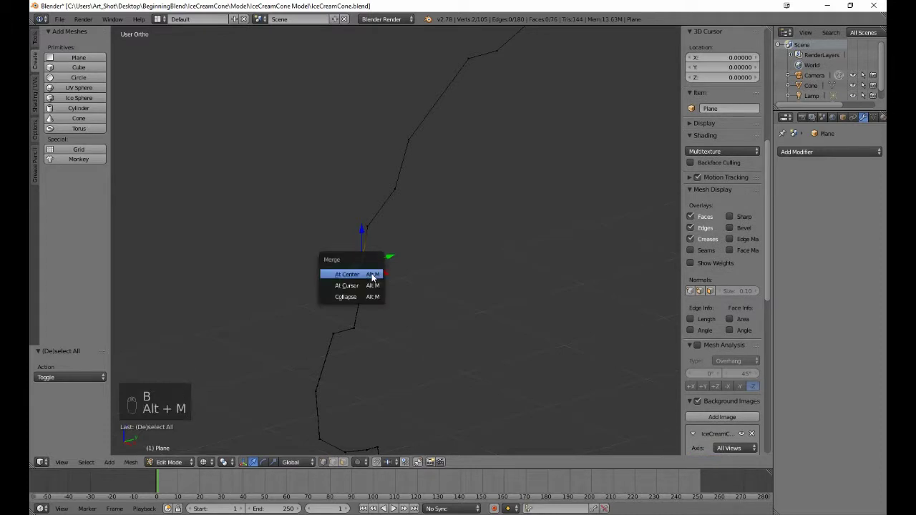
pyautogui.click(373, 271)
pyautogui.press('a')
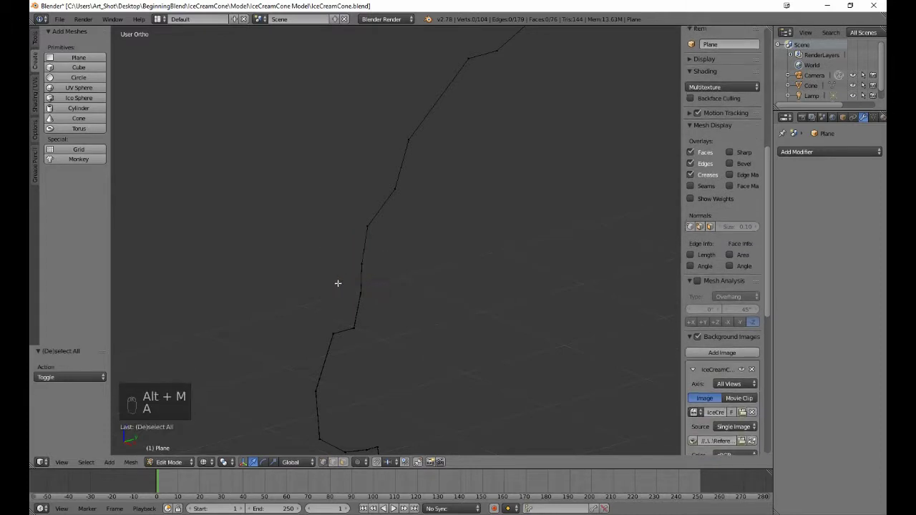
pyautogui.press('b')
pyautogui.moveTo(337, 282); pyautogui.dragTo(372, 302)
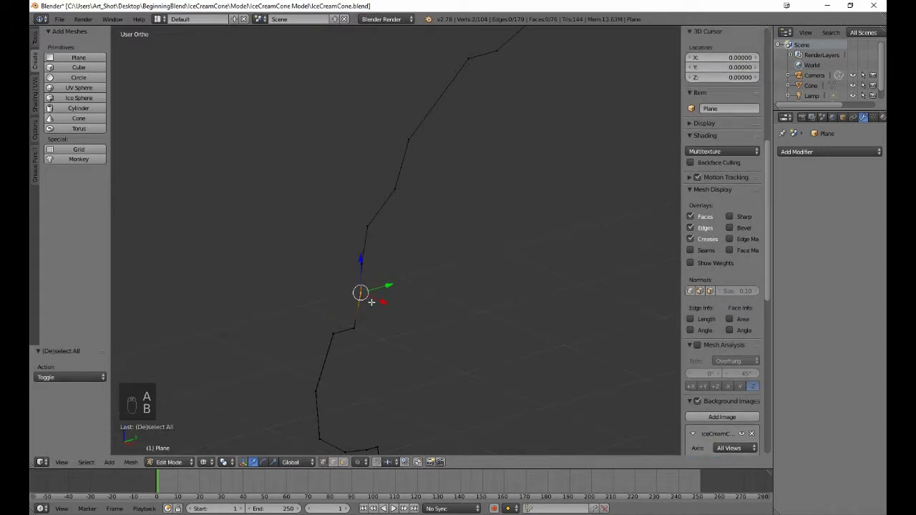
pyautogui.hotkey('alt', 'm')
pyautogui.click(372, 302)
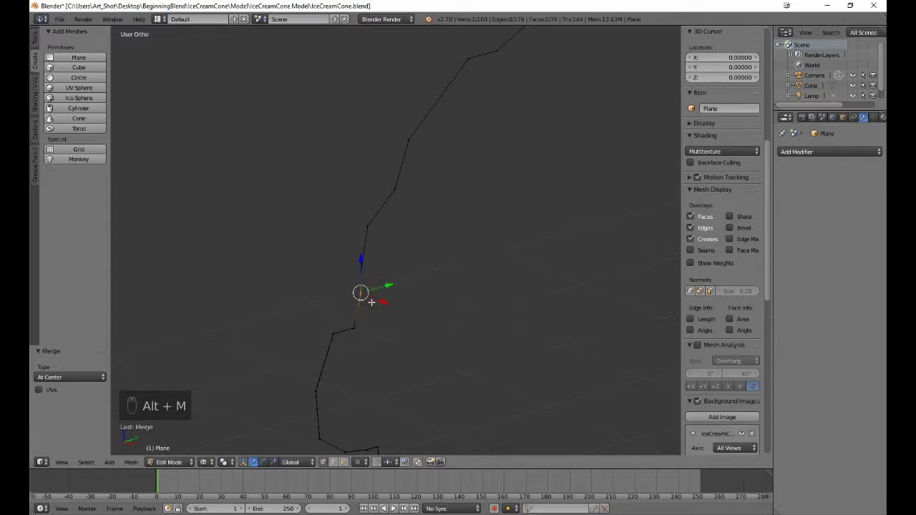
pyautogui.press('a')
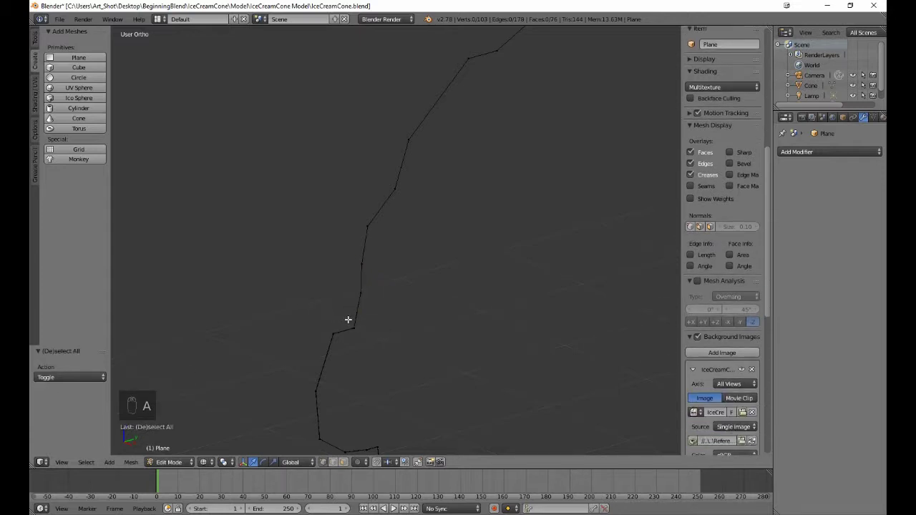
# Merge the duplicate vertices at centre at both ends of the short ledge above the scoop's lower bulge.
pyautogui.press('b')
pyautogui.moveTo(348, 320); pyautogui.dragTo(364, 341)
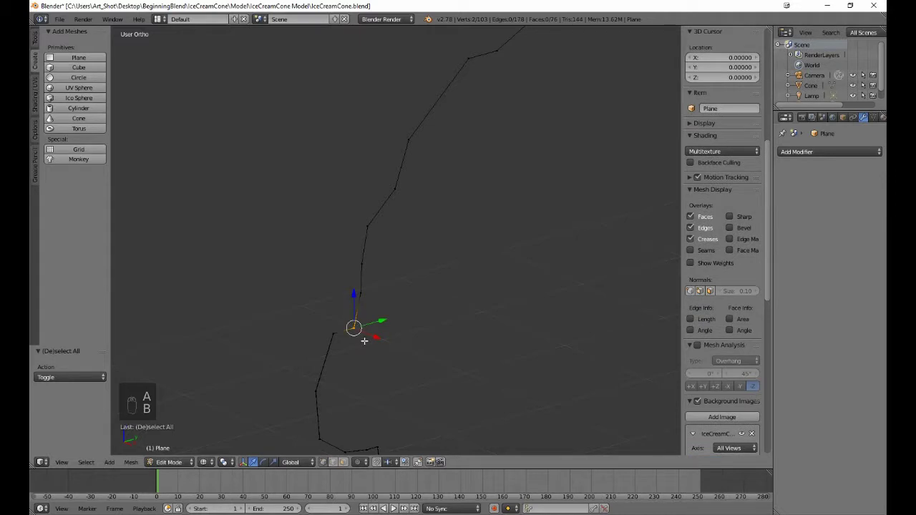
pyautogui.hotkey('alt', 'm')
pyautogui.click(362, 340)
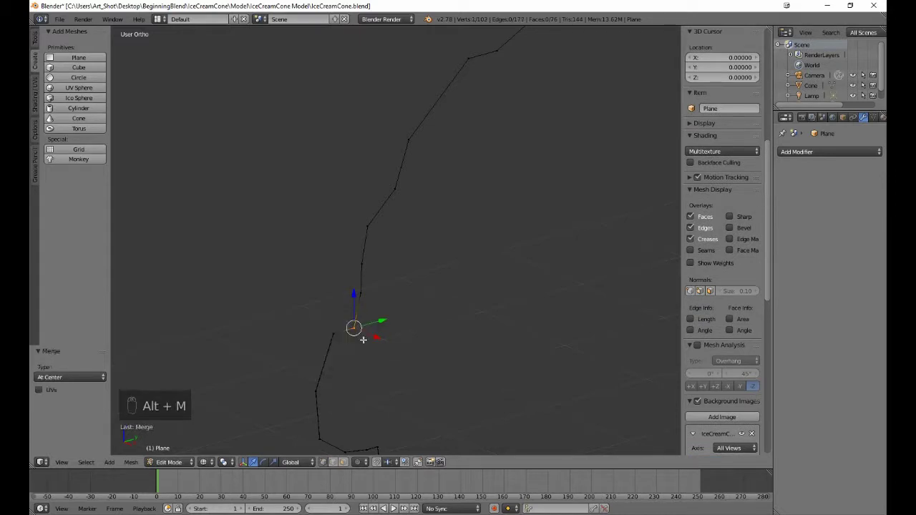
pyautogui.press('a')
pyautogui.press('b')
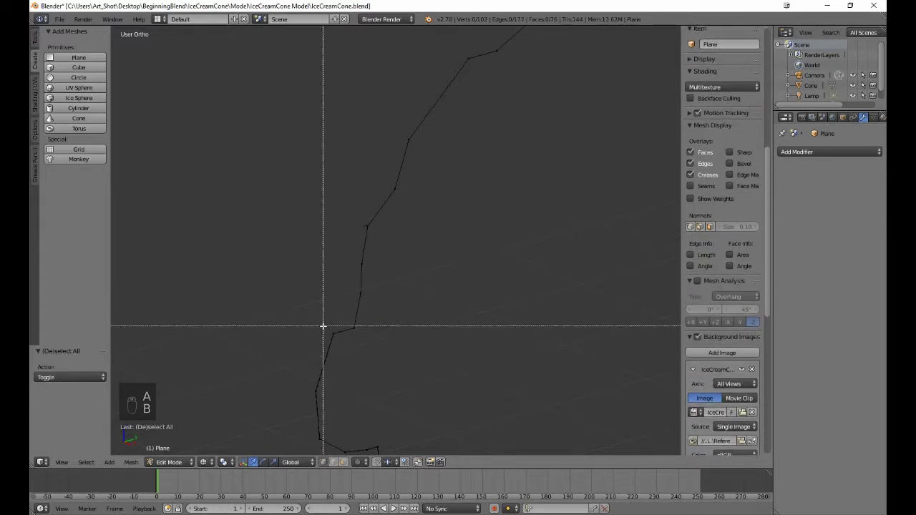
pyautogui.moveTo(323, 324); pyautogui.dragTo(339, 341)
pyautogui.hotkey('alt', 'm')
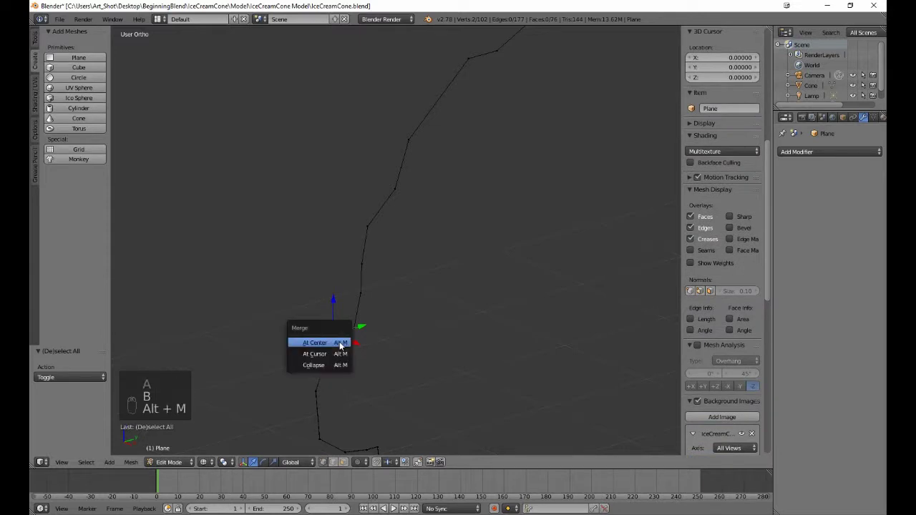
pyautogui.press('a')
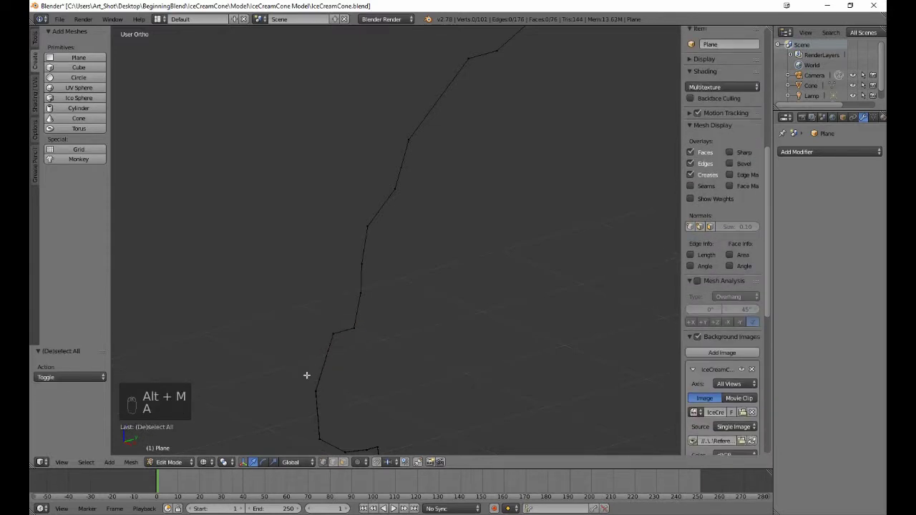
# Merge the duplicate vertices at the outermost point of the scoop's lower bulge and at the corner just below it, each at centre.
pyautogui.press('b')
pyautogui.moveTo(306, 375); pyautogui.dragTo(322, 396)
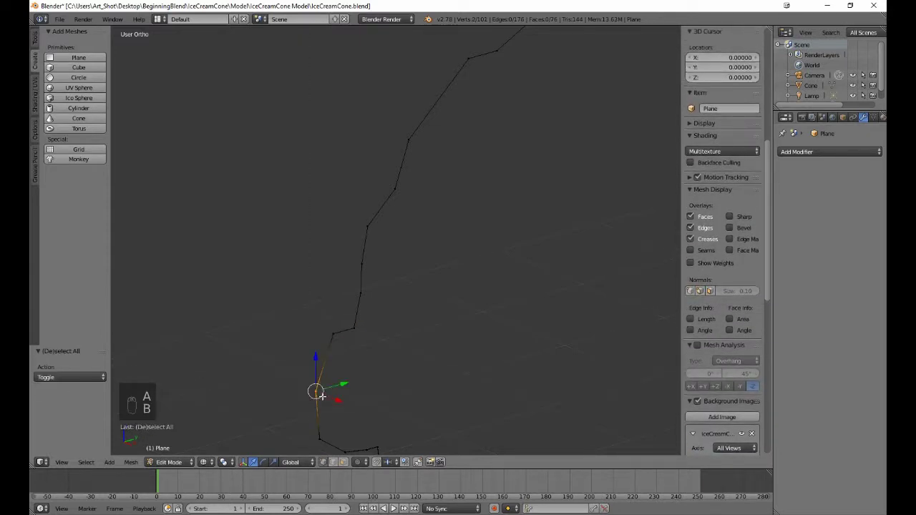
pyautogui.hotkey('alt', 'm')
pyautogui.click(320, 396)
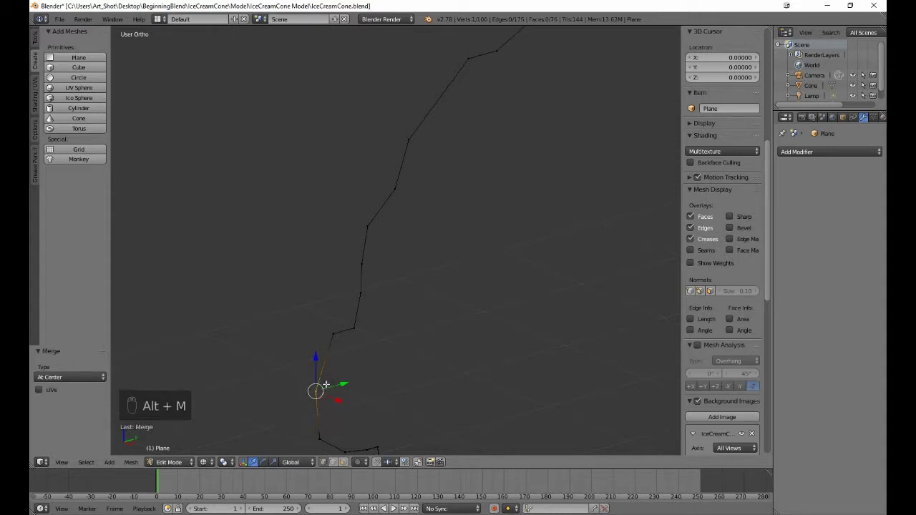
pyautogui.press('a')
pyautogui.keyDown('shift'); pyautogui.scroll(-5, 332, 343); pyautogui.keyUp('shift')
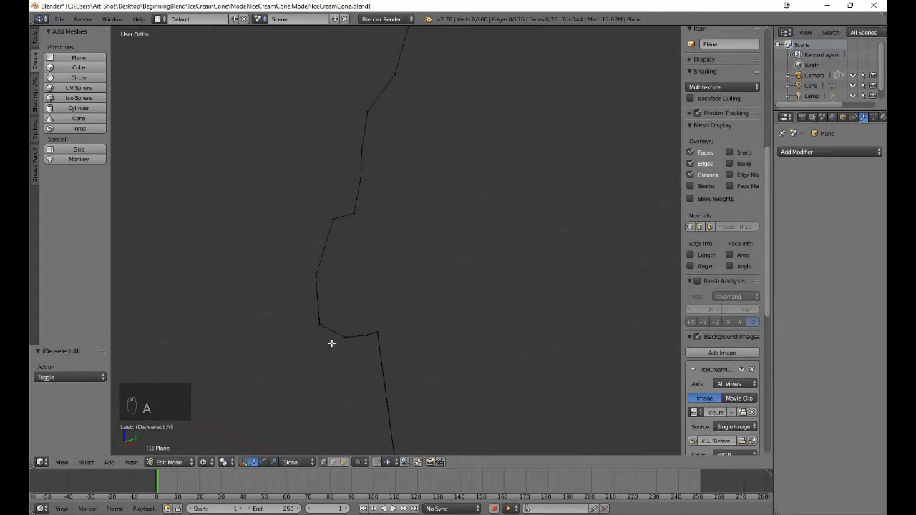
pyautogui.press('b')
pyautogui.moveTo(313, 312); pyautogui.dragTo(323, 340)
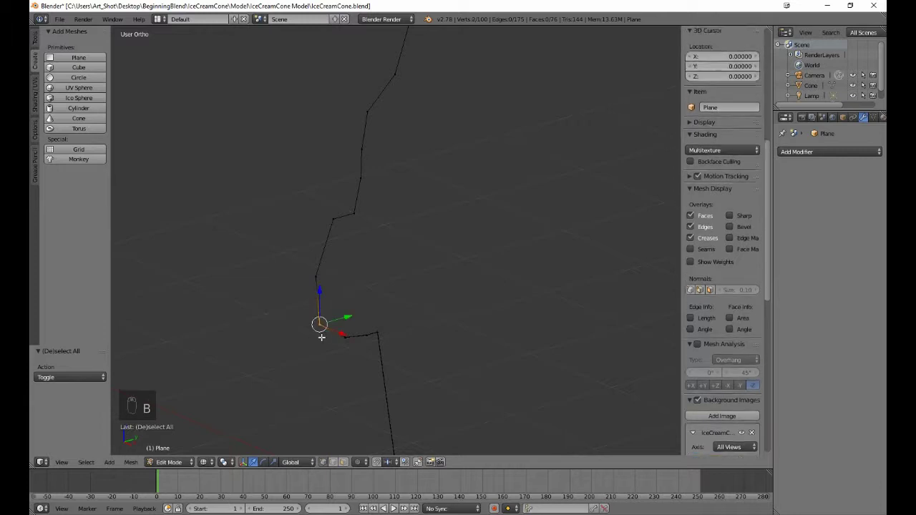
pyautogui.hotkey('alt', 'm')
pyautogui.click(321, 337)
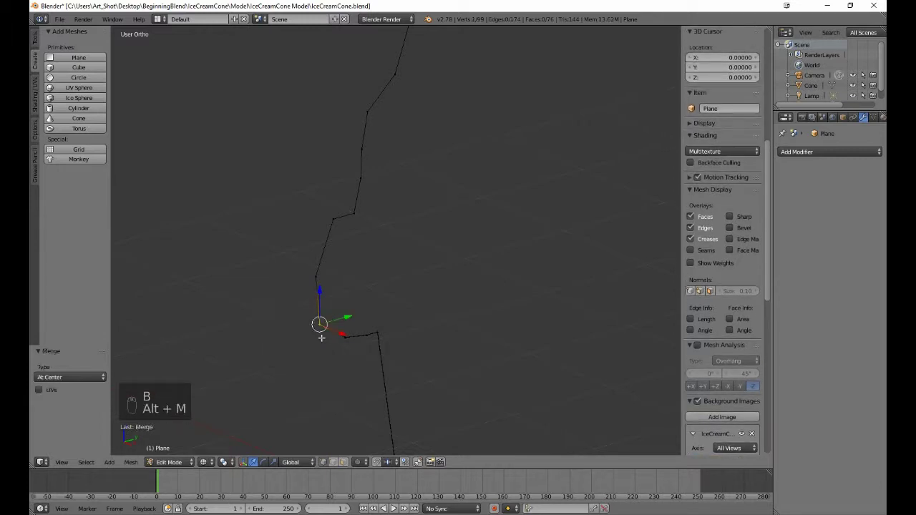
# Merge the duplicate vertices at centre at the lowest point beneath the scoop's lower bulge.
pyautogui.press('a')
pyautogui.press('b')
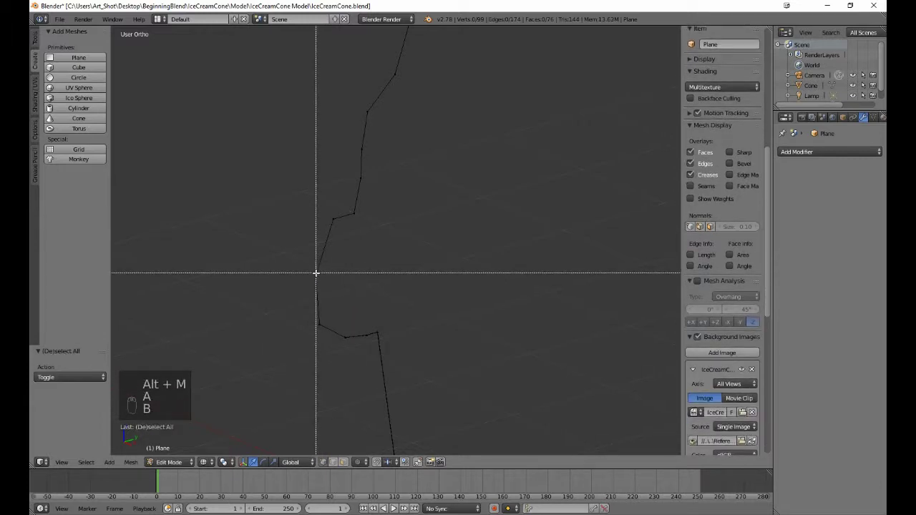
pyautogui.moveTo(312, 273); pyautogui.dragTo(350, 347)
pyautogui.press('a')
pyautogui.press('b')
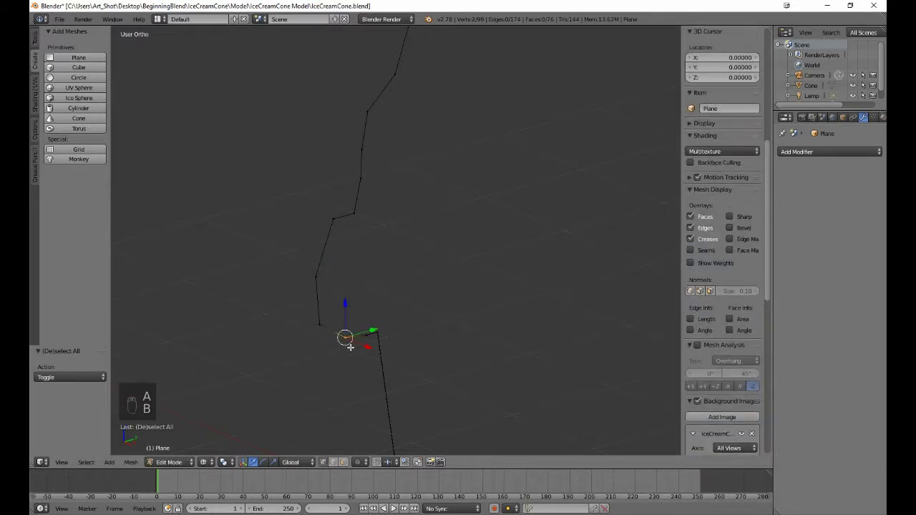
pyautogui.hotkey('alt', 'm')
pyautogui.click(350, 348)
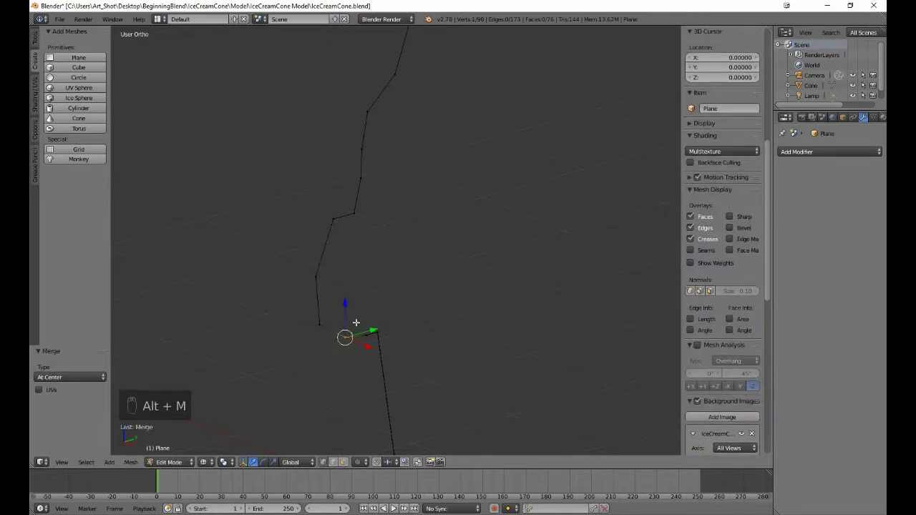
# Merge the duplicate vertices on the bulge's underside and at the inner corner where the cone begins, each at centre.
pyautogui.press('a')
pyautogui.press('b')
pyautogui.moveTo(355, 322); pyautogui.dragTo(370, 341)
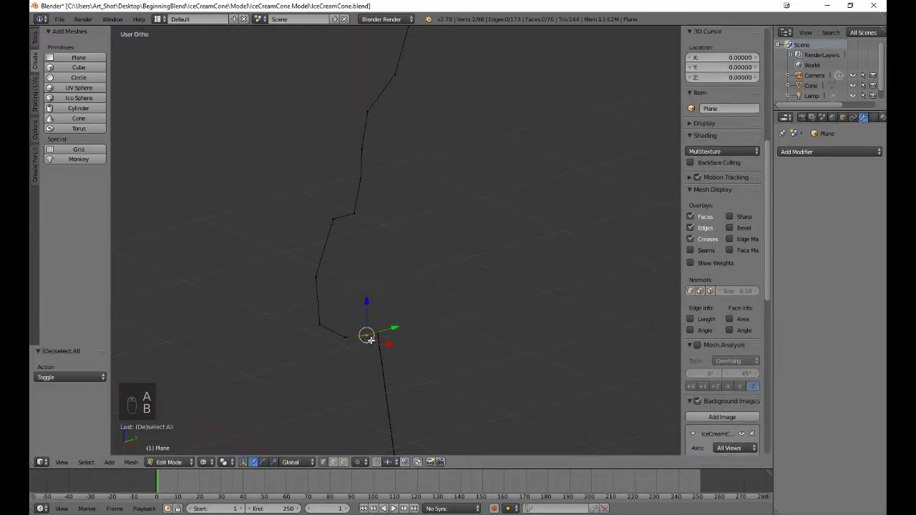
pyautogui.hotkey('alt', 'm')
pyautogui.click(368, 339)
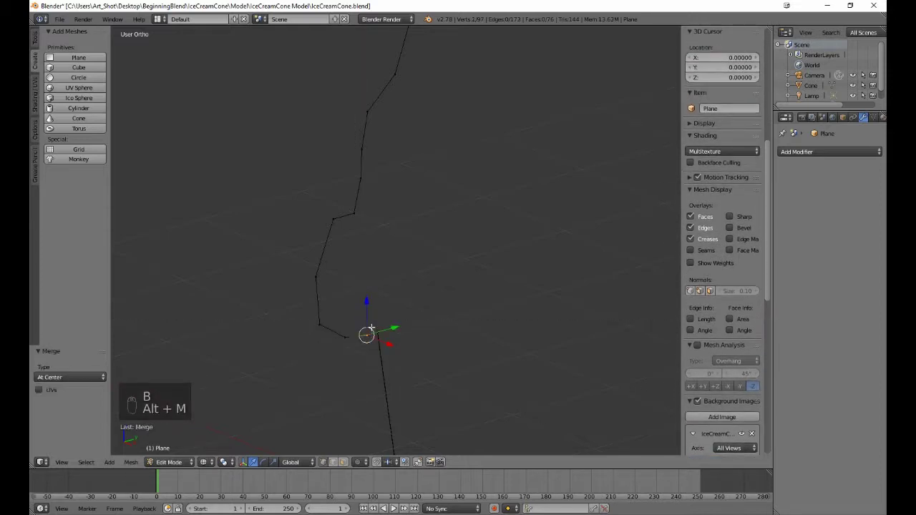
pyautogui.press('a')
pyautogui.press('b')
pyautogui.moveTo(374, 322); pyautogui.dragTo(399, 345)
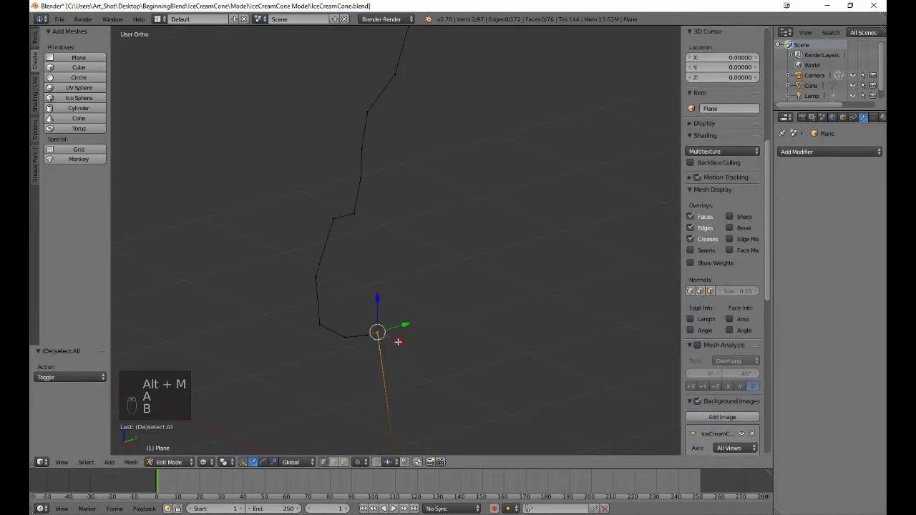
pyautogui.hotkey('alt', 'm')
pyautogui.click(395, 342)
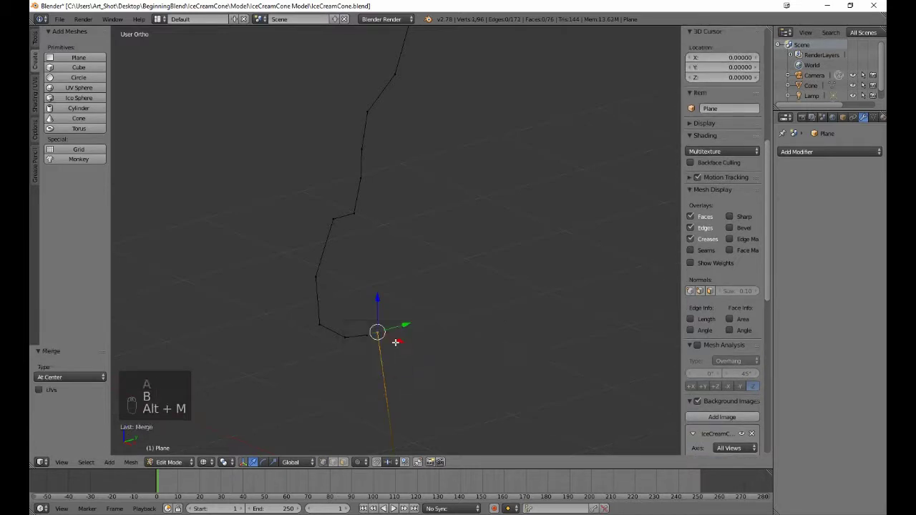
# Merge the duplicate vertices at centre at the first seam point down the cone's side.
pyautogui.press('a')
pyautogui.keyDown('shift'); pyautogui.scroll(-10, 396, 343); pyautogui.keyUp('shift')
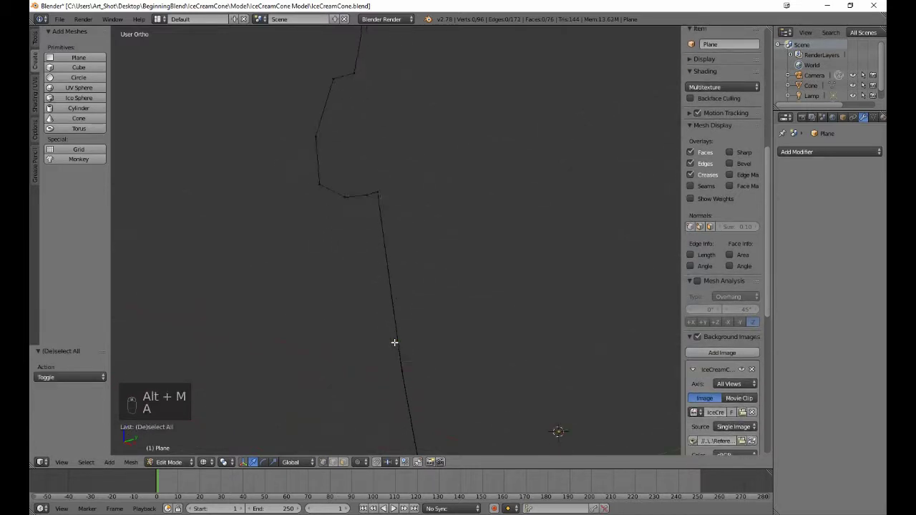
pyautogui.press('b')
pyautogui.moveTo(389, 320); pyautogui.dragTo(415, 351)
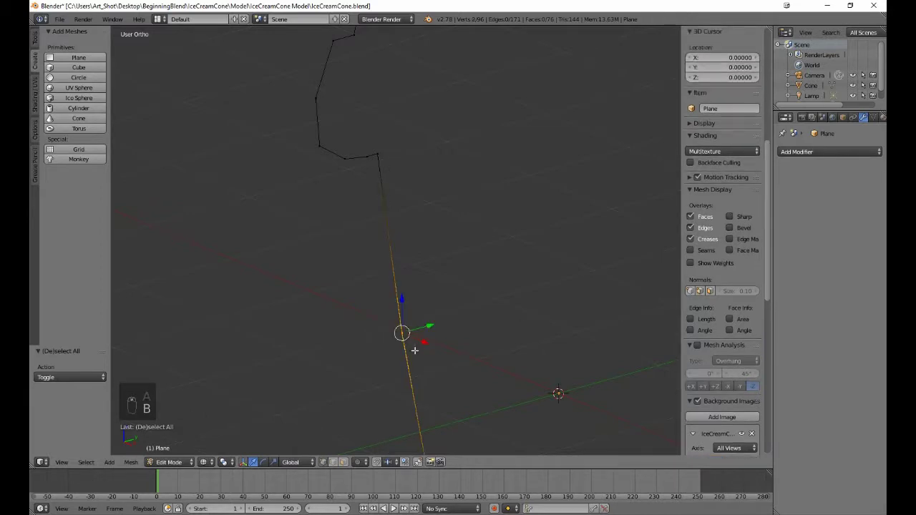
pyautogui.hotkey('alt', 'm')
pyautogui.click(413, 352)
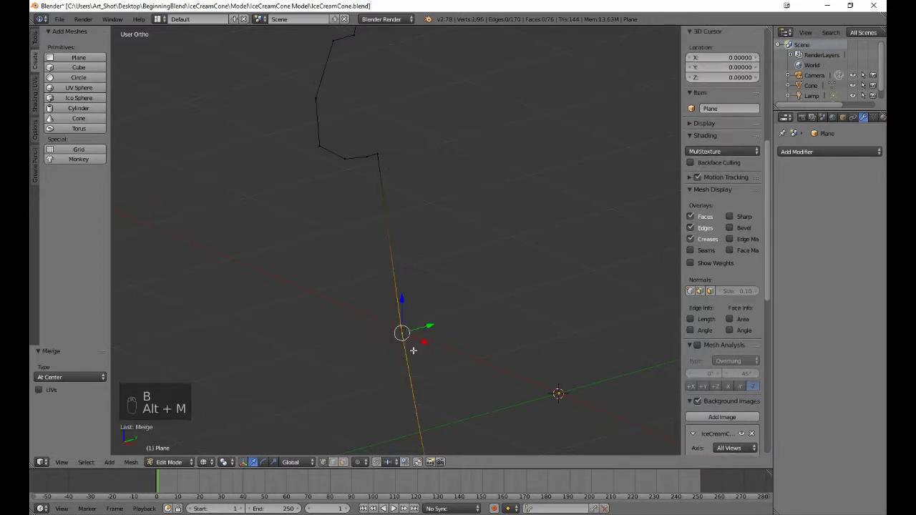
# Merge the duplicate vertices at centre at the second seam point down the cone's long side.
pyautogui.press('a')
pyautogui.keyDown('shift'); pyautogui.scroll(-8, 413, 351); pyautogui.keyUp('shift')
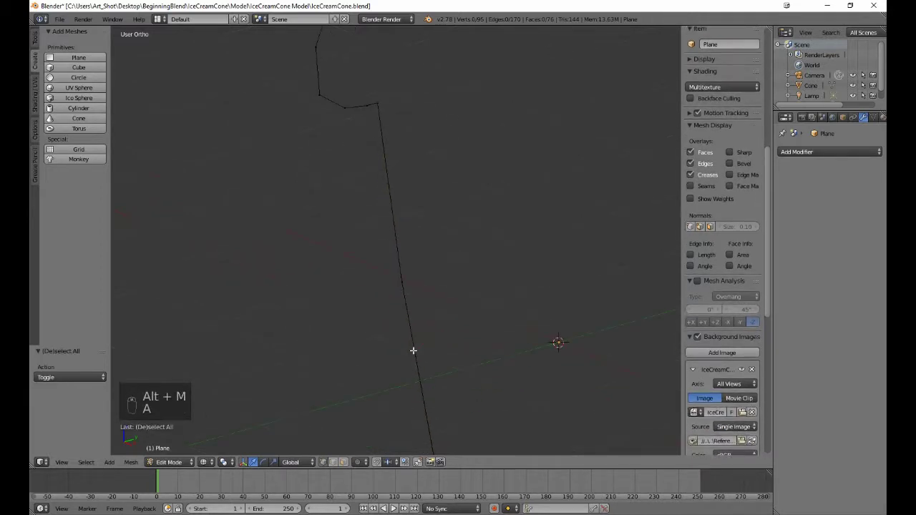
pyautogui.keyDown('shift'); pyautogui.scroll(-15, 413, 350); pyautogui.keyUp('shift')
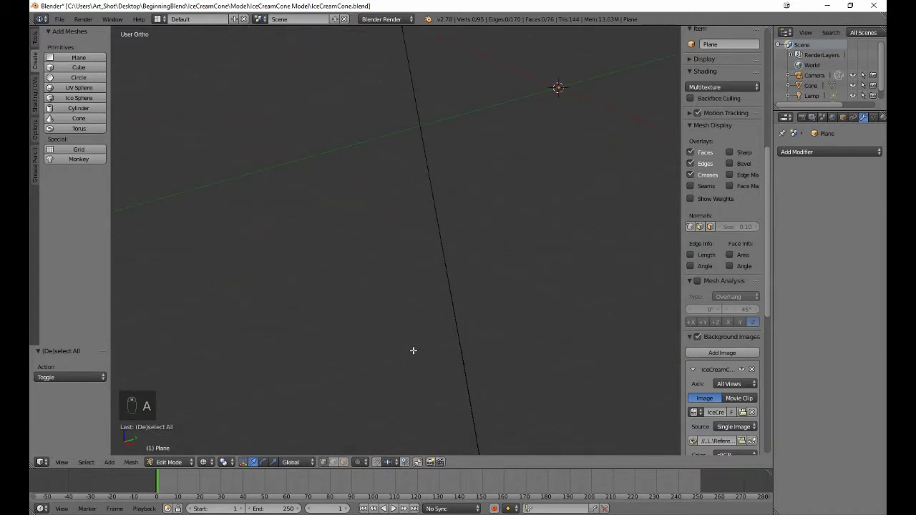
pyautogui.press('b')
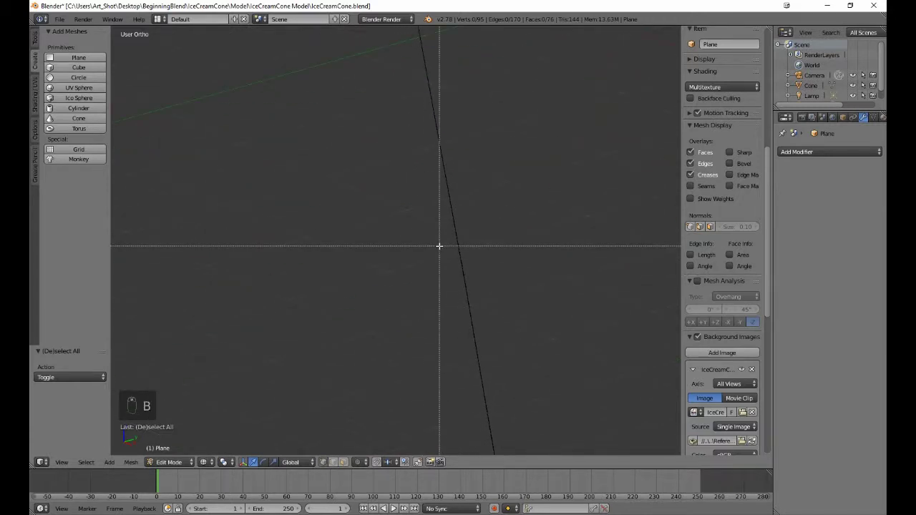
pyautogui.moveTo(440, 245); pyautogui.dragTo(479, 287)
pyautogui.hotkey('alt', 'm')
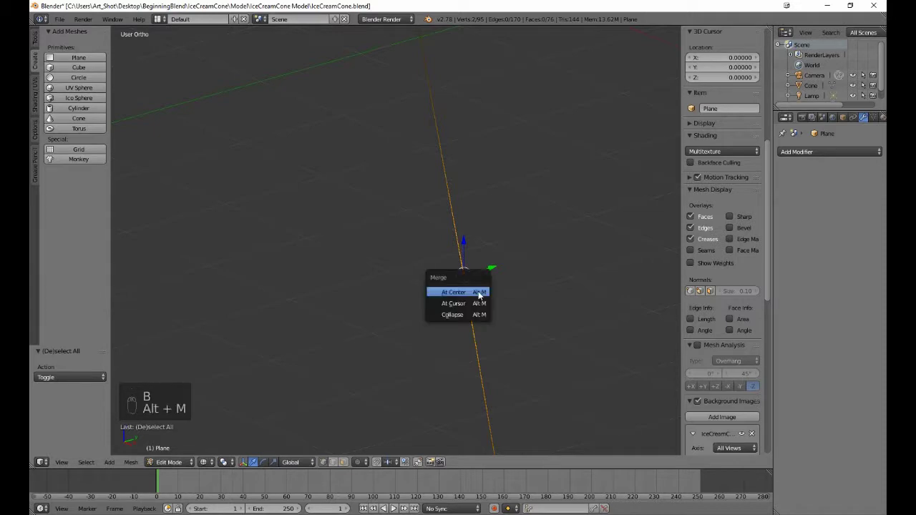
pyautogui.click(479, 290)
# Merge the duplicate vertices at centre at the bottom corner of the cone's long side.
pyautogui.keyDown('shift'); pyautogui.scroll(-20, 478, 299); pyautogui.keyUp('shift')
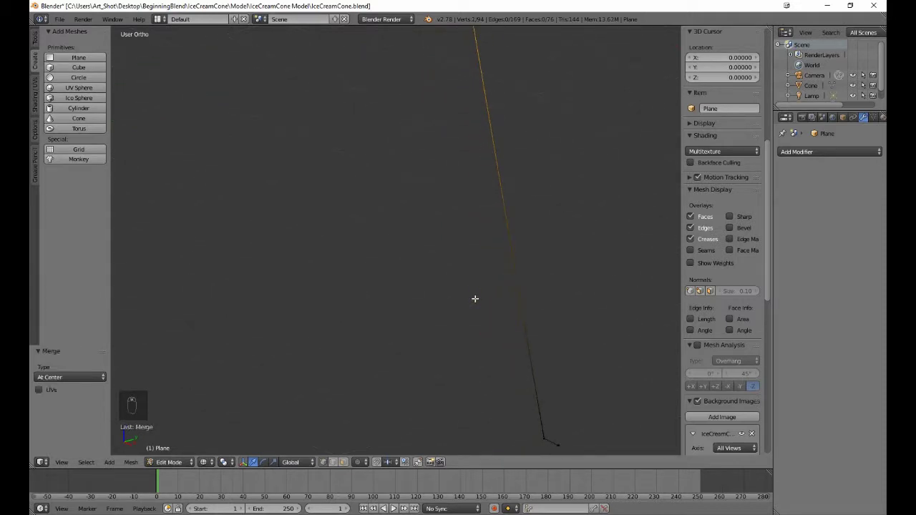
pyautogui.press('a')
pyautogui.press('b')
pyautogui.moveTo(505, 380); pyautogui.dragTo(553, 446)
pyautogui.hotkey('alt', 'm')
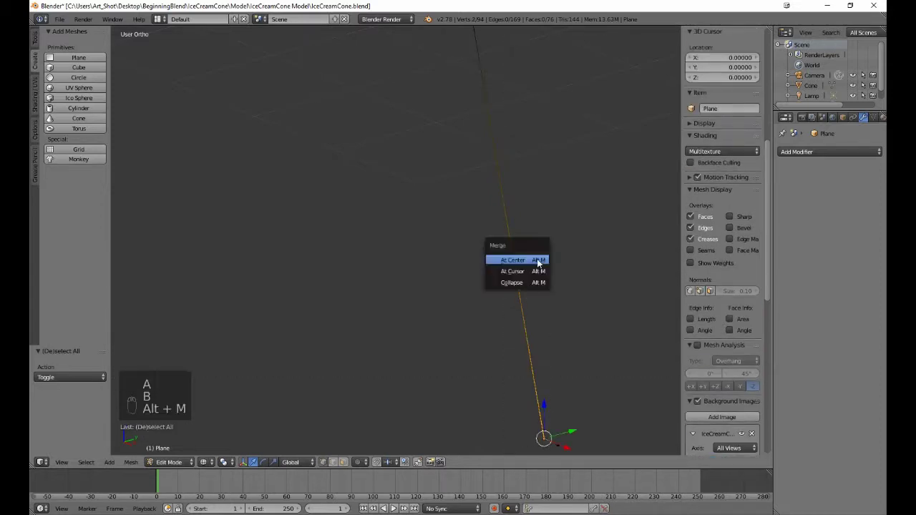
pyautogui.click(538, 259)
# Merge the last duplicate vertices at centre at the very end of the cone's tip and clear the selection.
pyautogui.press('a')
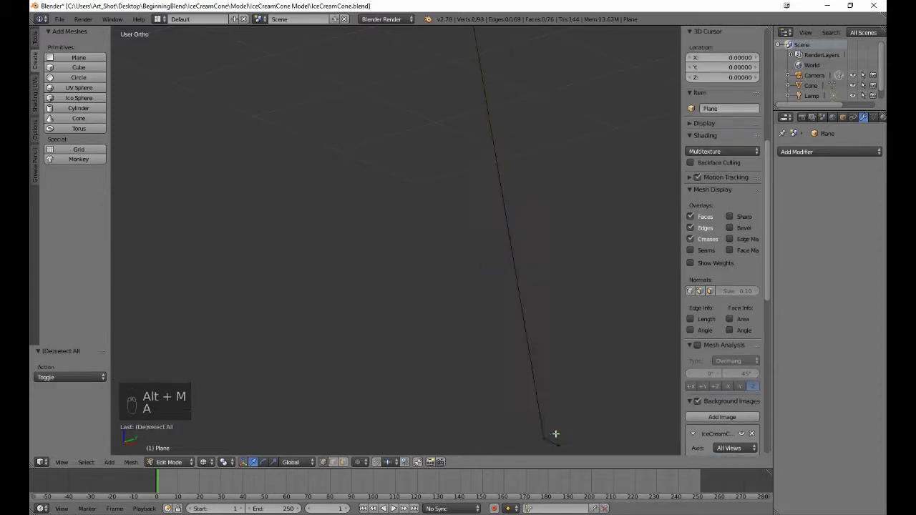
pyautogui.press('b')
pyautogui.moveTo(552, 434); pyautogui.dragTo(569, 449)
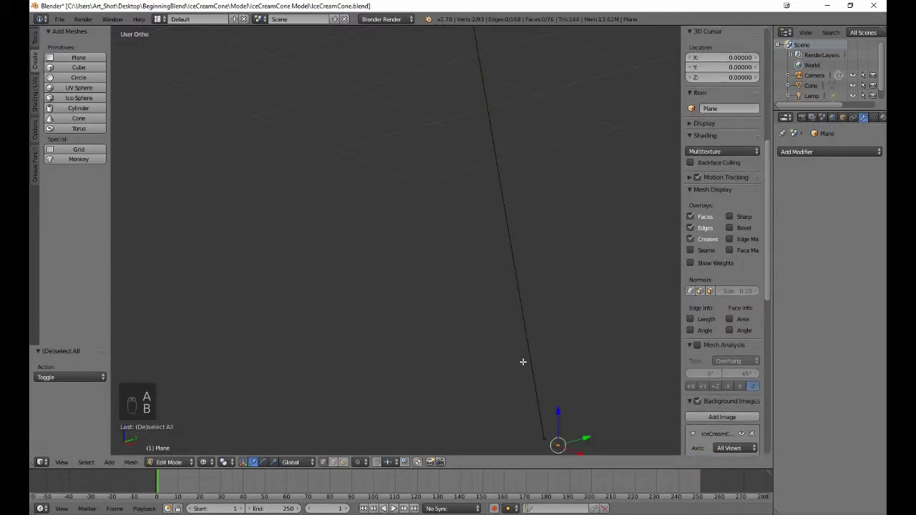
pyautogui.hotkey('alt', 'm')
pyautogui.click(475, 293)
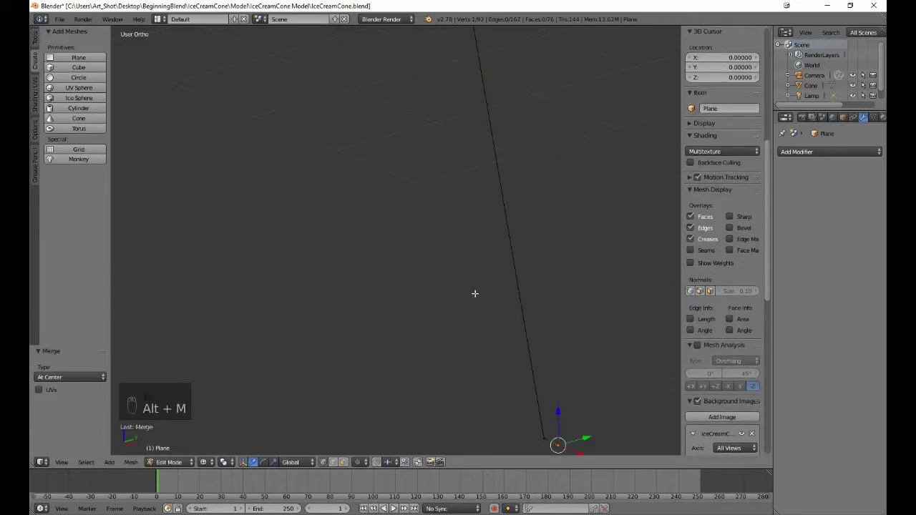
pyautogui.press('a')
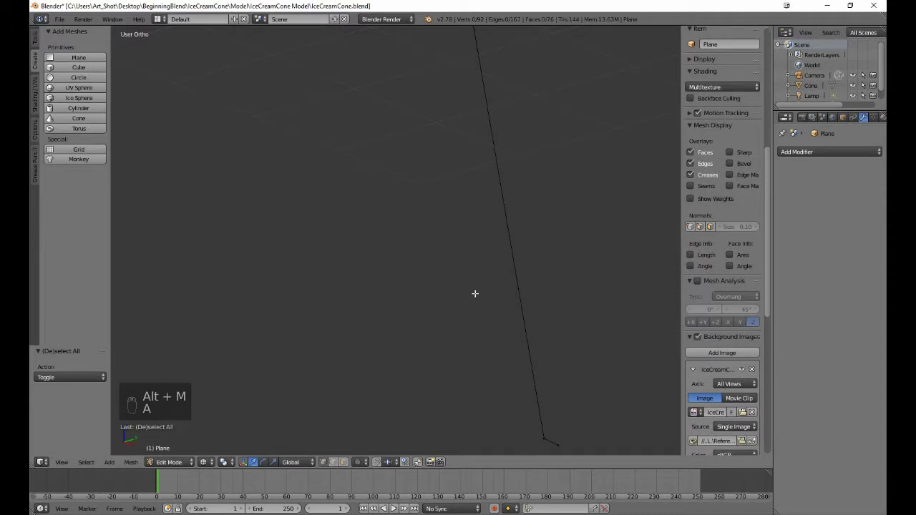
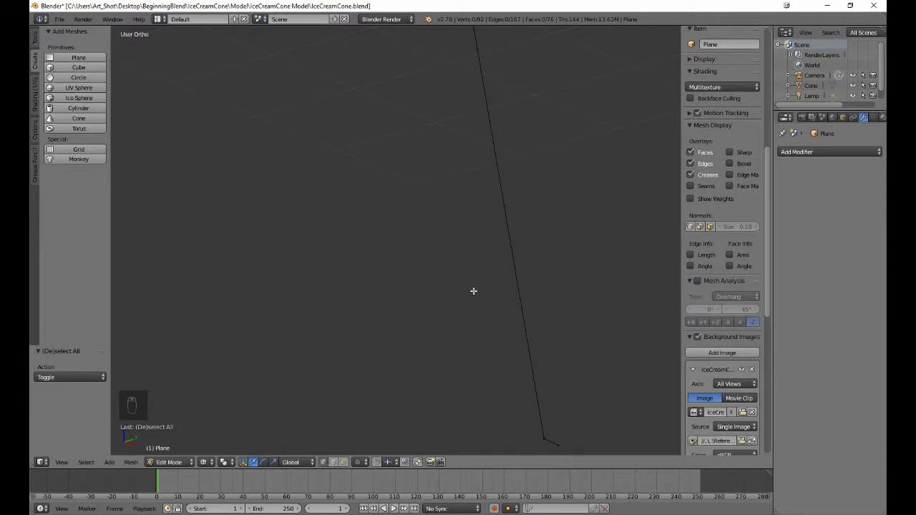
# Reveal the hidden geometry, switch to solid shading and inspect the joined half of the cone with nothing selected.
pyautogui.hotkey('alt', 'h')
pyautogui.scroll(-5, 473, 291)
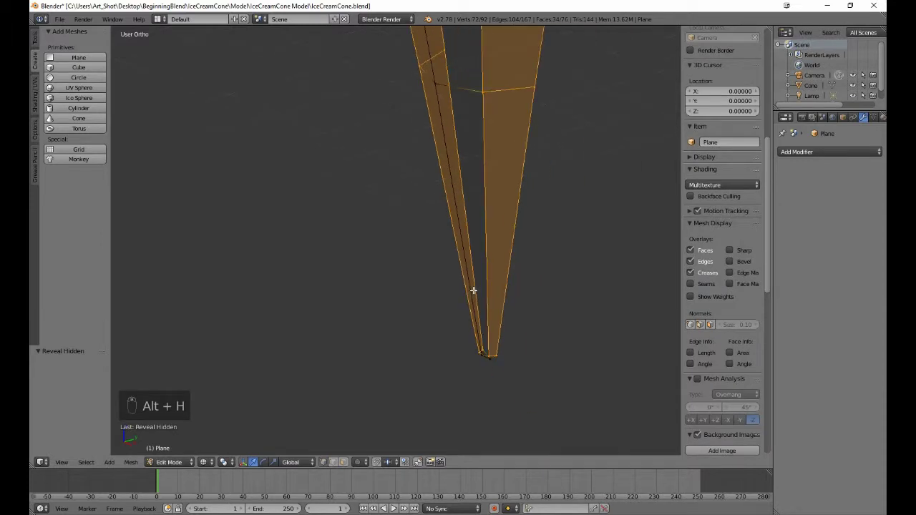
pyautogui.press('z')
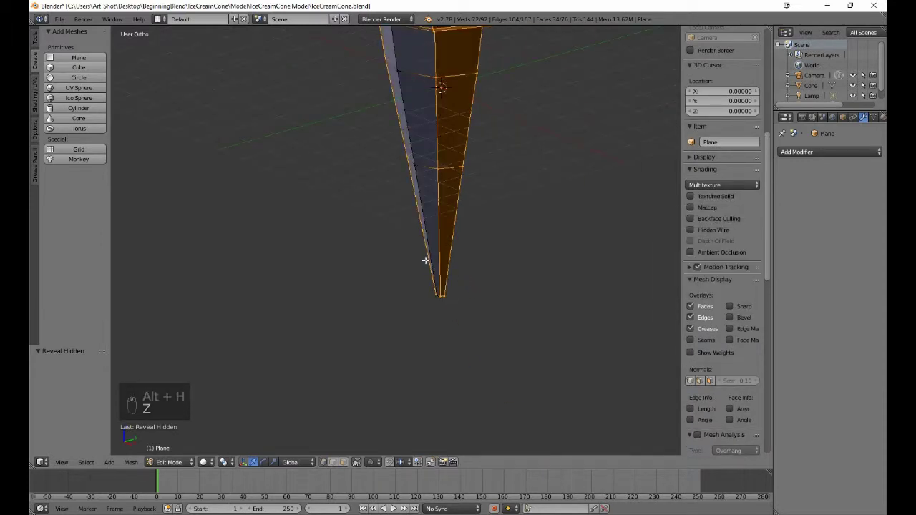
pyautogui.scroll(-3, 425, 260)
pyautogui.press('a')
pyautogui.moveTo(418, 300); pyautogui.dragTo(341, 304, button='middle')
pyautogui.moveTo(462, 330); pyautogui.dragTo(490, 332, button='middle')
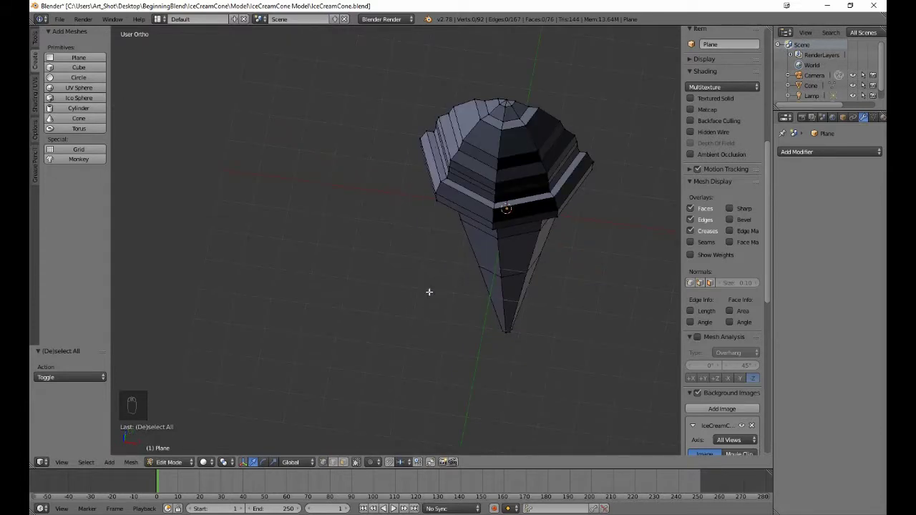
# Select the whole half-cone mesh and flip its normals.
pyautogui.press('a')
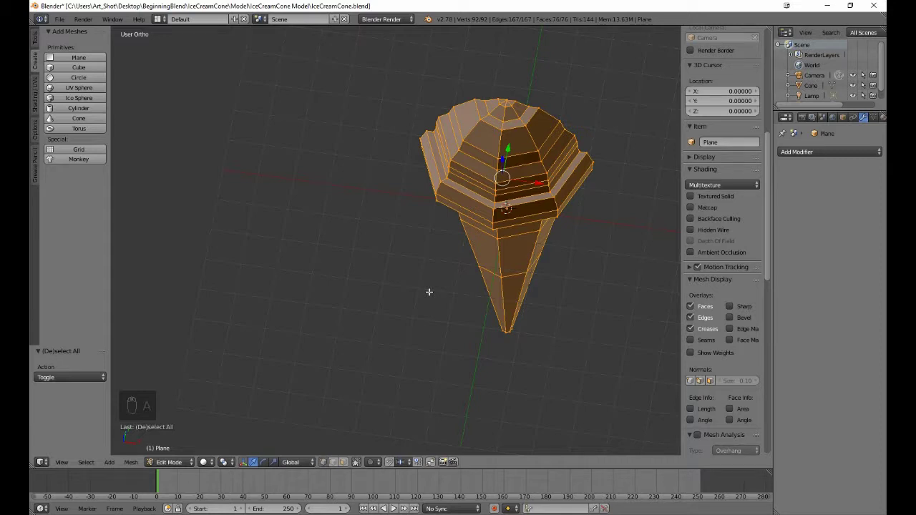
pyautogui.press('w')
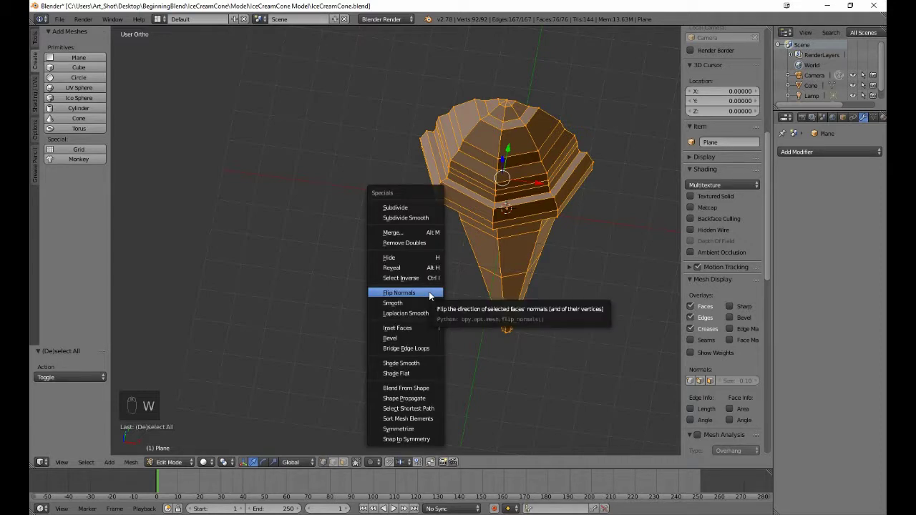
pyautogui.click(429, 294)
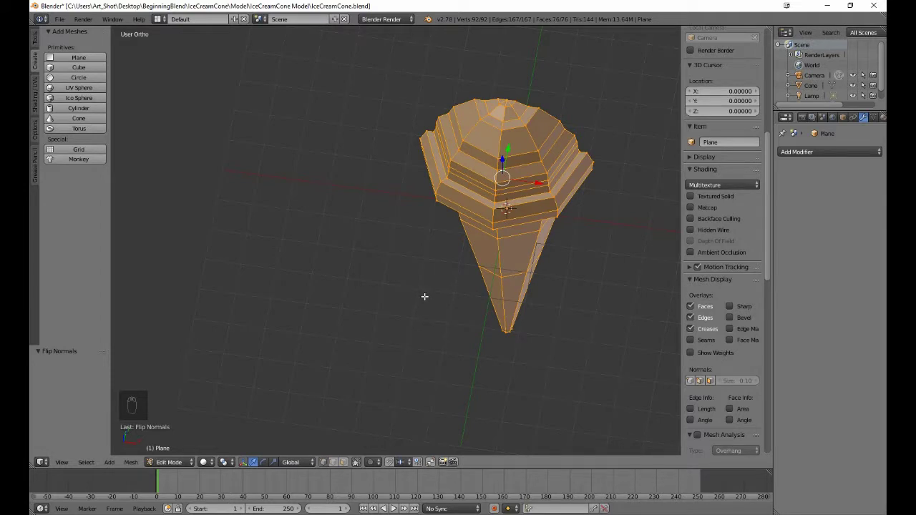
# Duplicate the half cone in place from the top view and mirror the copy along the global Y axis.
pyautogui.press('KP_7')
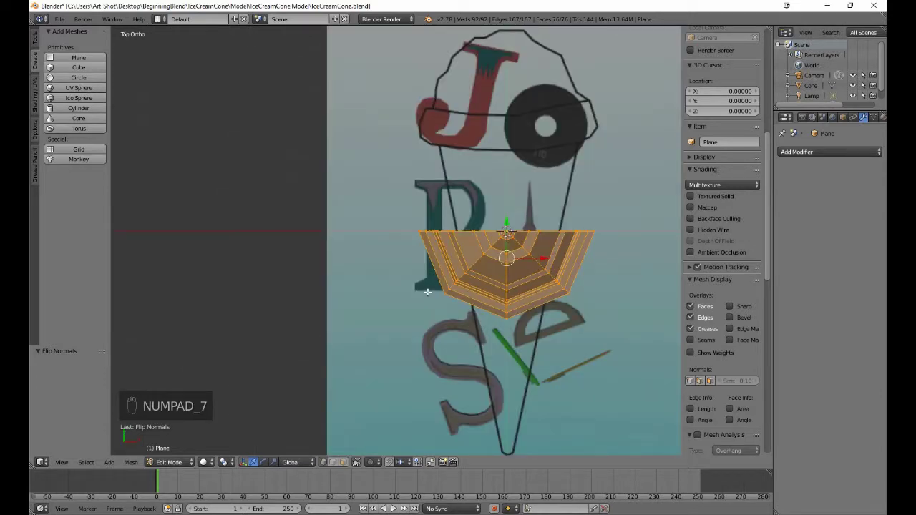
pyautogui.hotkey('shift', 'd')
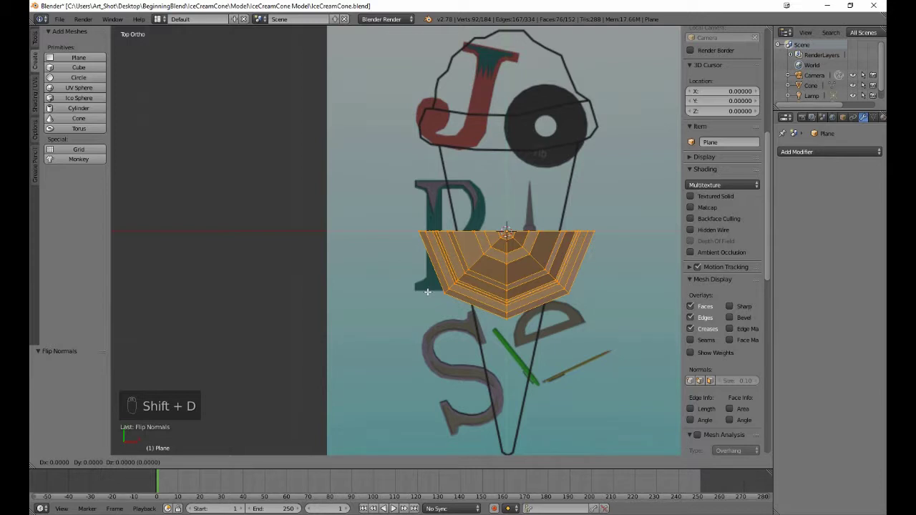
pyautogui.rightClick(428, 291)
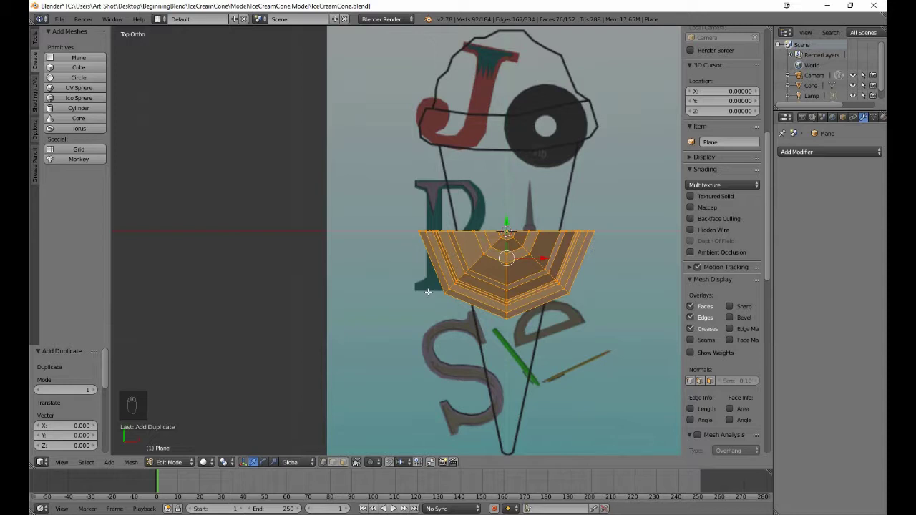
pyautogui.hotkey('ctrl', 'm')
pyautogui.press('y')
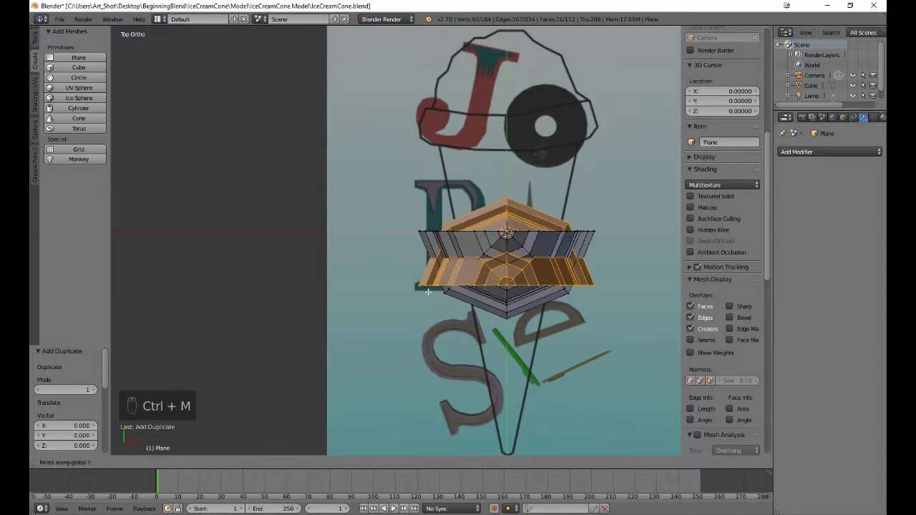
pyautogui.click(428, 291)
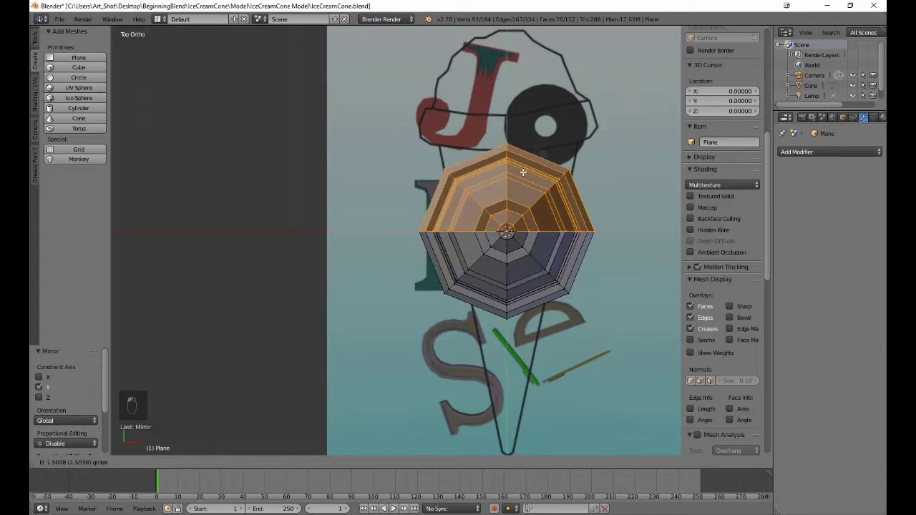
# Move the mirrored half 1.504 along Y to meet the original half and flip its normals.
pyautogui.click(523, 172)
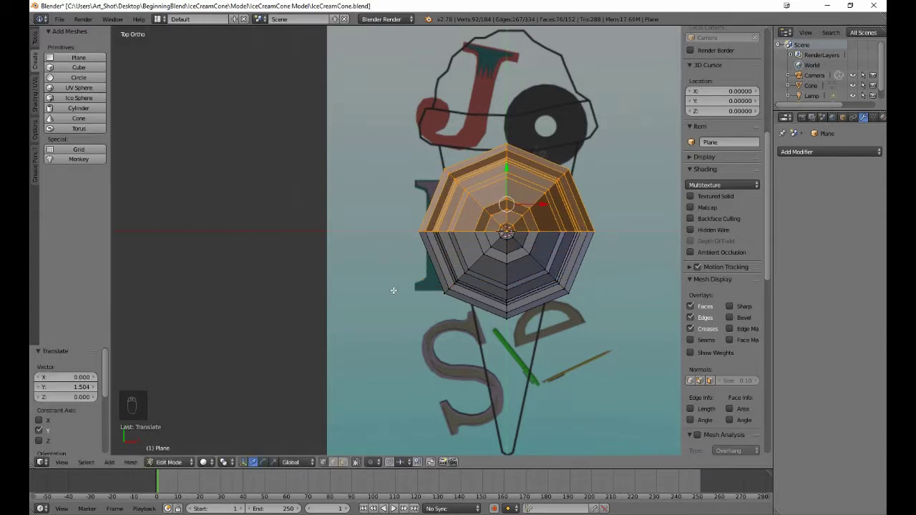
pyautogui.moveTo(393, 290); pyautogui.dragTo(316, 242, button='middle')
pyautogui.press('w')
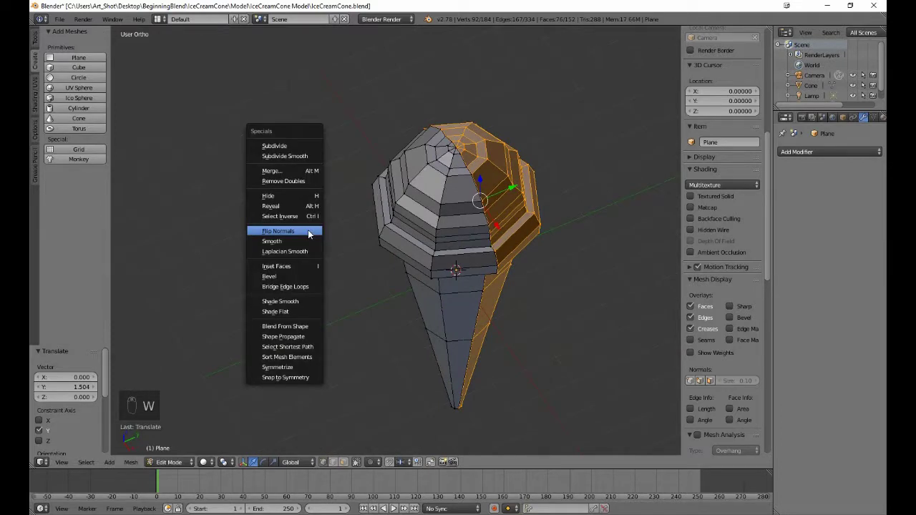
pyautogui.click(308, 230)
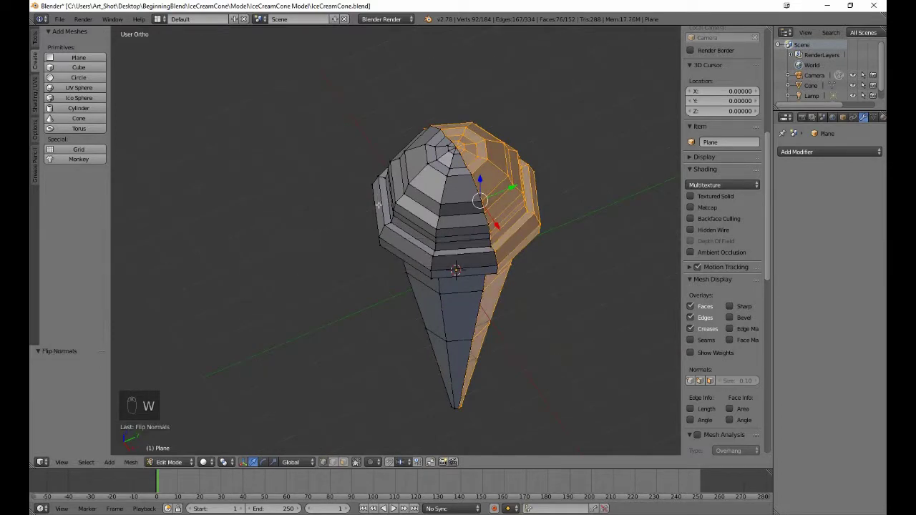
# Select the seam edge loop where the two cone halves meet, invert the selection and hide the rest of the mesh.
pyautogui.press('a')
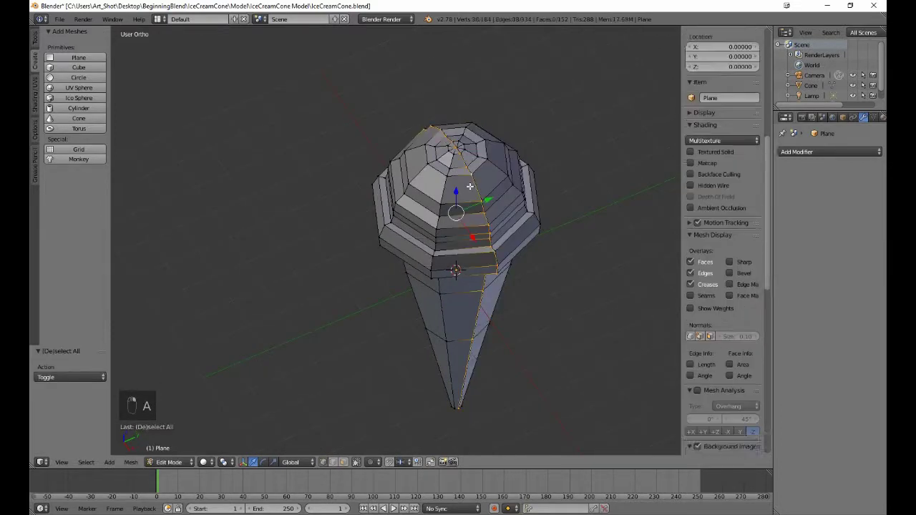
pyautogui.keyDown('alt'); pyautogui.rightClick(478, 179); pyautogui.keyUp('alt')
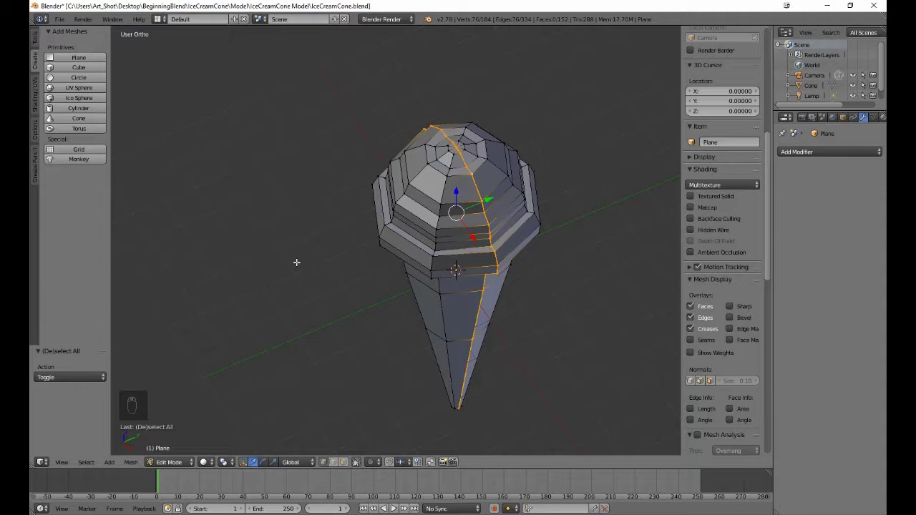
pyautogui.hotkey('ctrl', 'i')
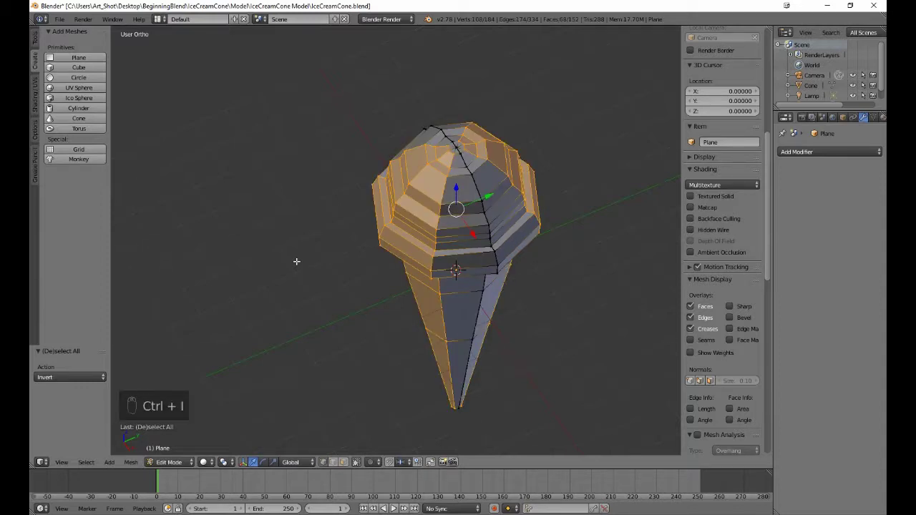
pyautogui.press('h')
pyautogui.moveTo(295, 261); pyautogui.dragTo(372, 252, button='middle')
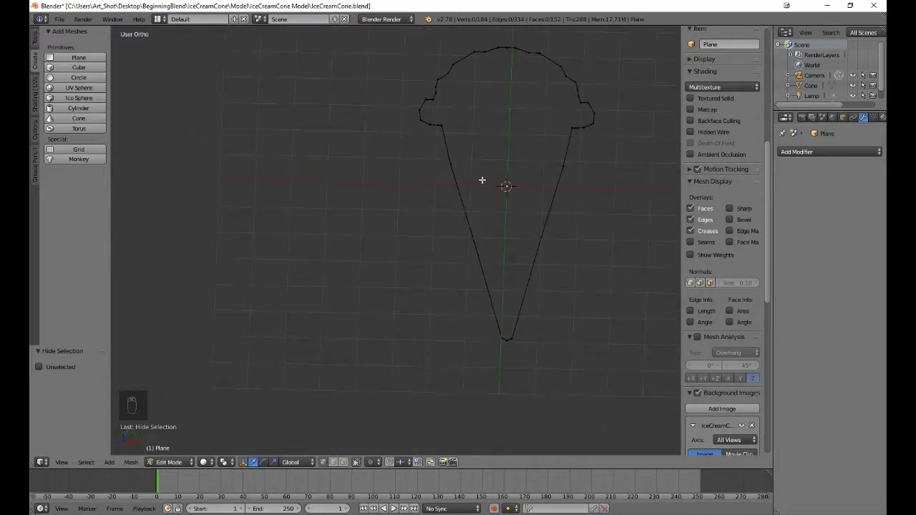
# Show the seam outline in wireframe and merge the overlapping vertex pair at the top of the scoop at center.
pyautogui.keyDown('shift'); pyautogui.moveTo(482, 180); pyautogui.dragTo(311, 395, button='middle'); pyautogui.keyUp('shift')
pyautogui.scroll(3, 354, 325)
pyautogui.scroll(3, 318, 370)
pyautogui.scroll(2, 349, 256)
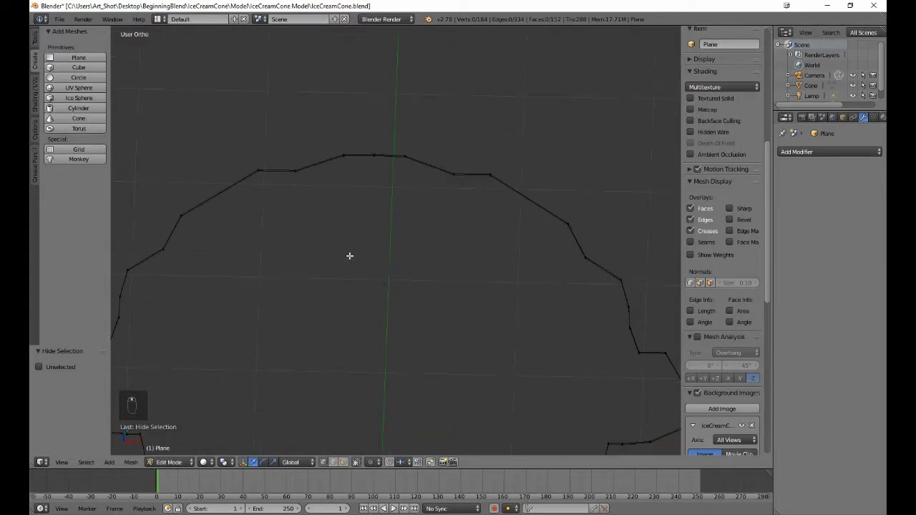
pyautogui.press('z')
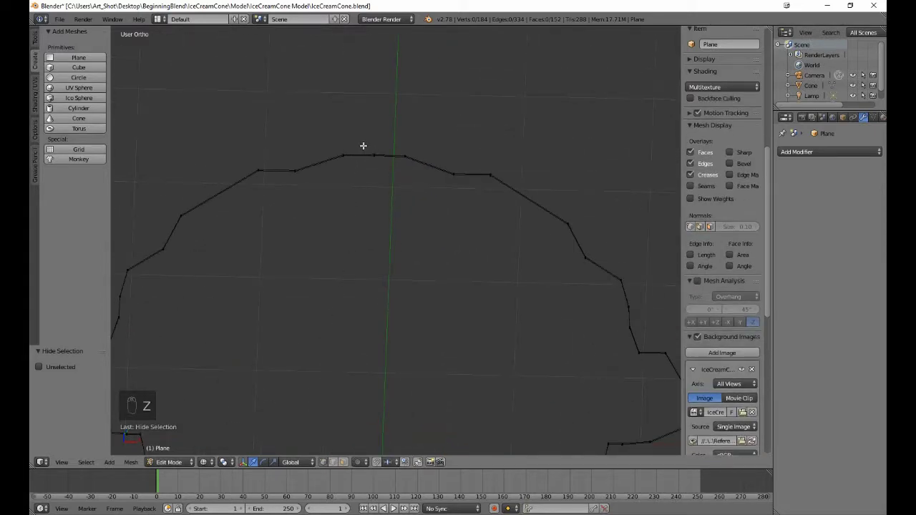
pyautogui.press('b')
pyautogui.moveTo(363, 146); pyautogui.dragTo(395, 174)
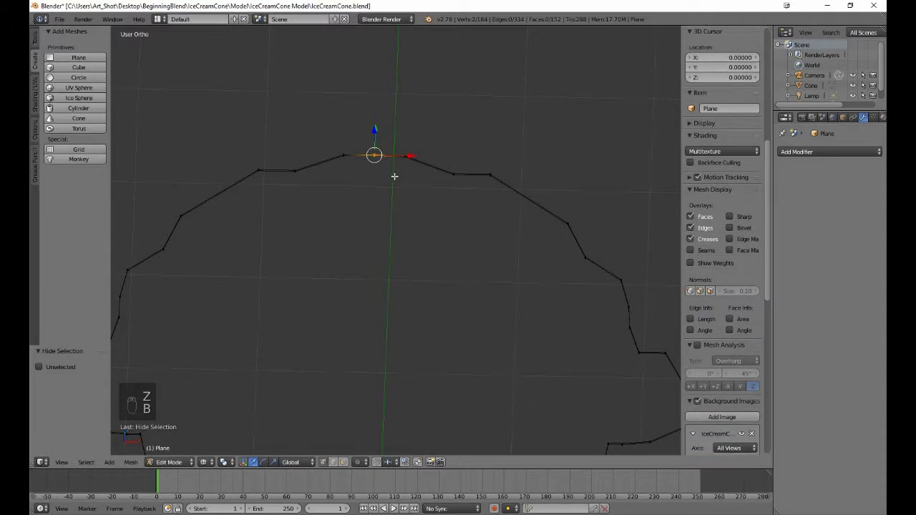
pyautogui.press('w')
pyautogui.click(390, 118)
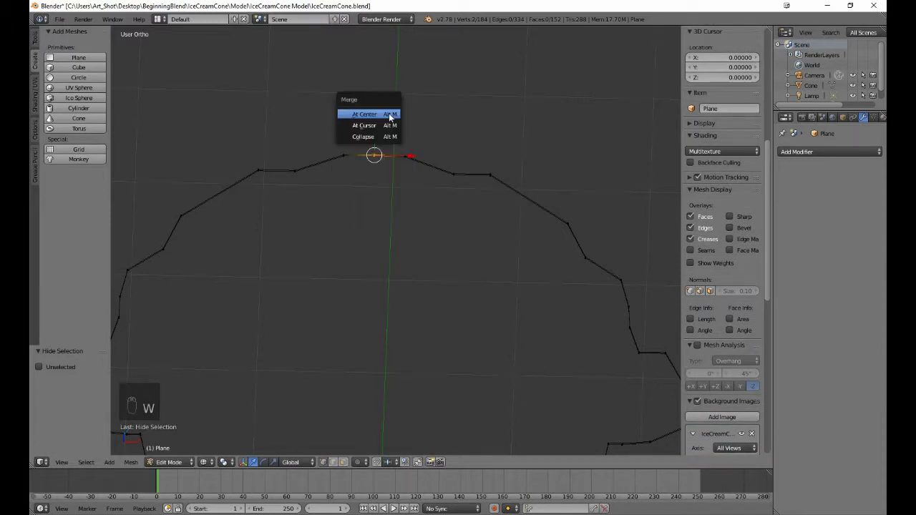
pyautogui.click(390, 115)
pyautogui.press('a')
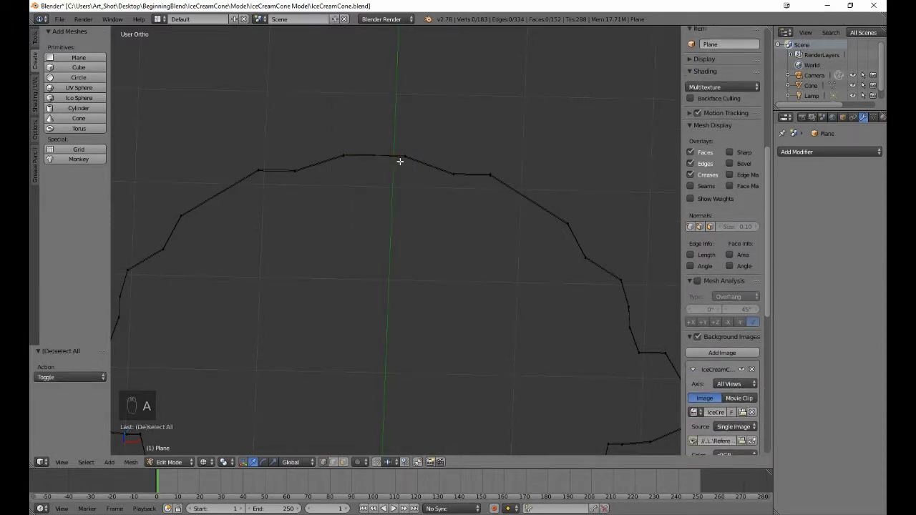
# Merge at center the next two overlapping vertex pairs along the +X side of the scoop's crown, one pair at a time.
pyautogui.press('b')
pyautogui.moveTo(401, 149); pyautogui.dragTo(418, 174)
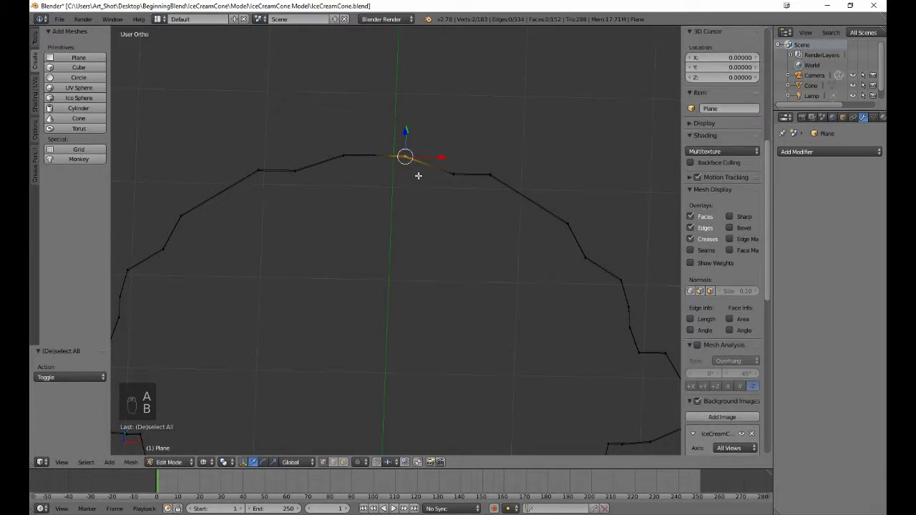
pyautogui.hotkey('alt', 'm')
pyautogui.click(420, 178)
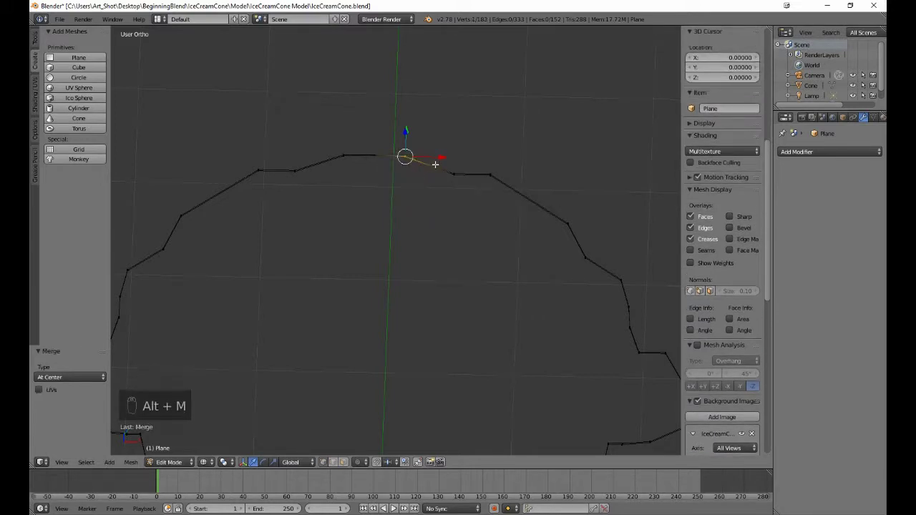
pyautogui.press('a')
pyautogui.press('b')
pyautogui.moveTo(436, 163); pyautogui.dragTo(461, 192)
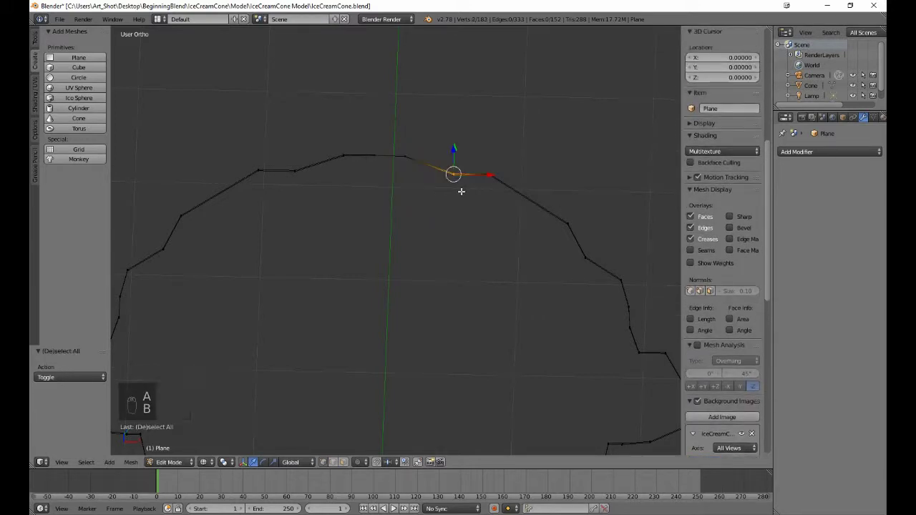
pyautogui.hotkey('alt', 'm')
pyautogui.click(461, 191)
pyautogui.press('a')
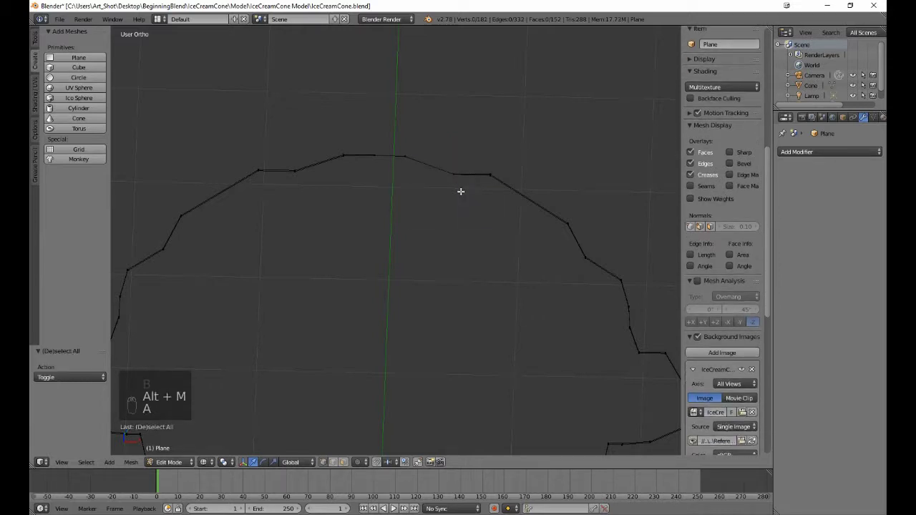
# Merge at center the two vertex pairs at the ends of the long sloping edge on the scoop's +X side.
pyautogui.press('b')
pyautogui.moveTo(482, 169); pyautogui.dragTo(520, 203)
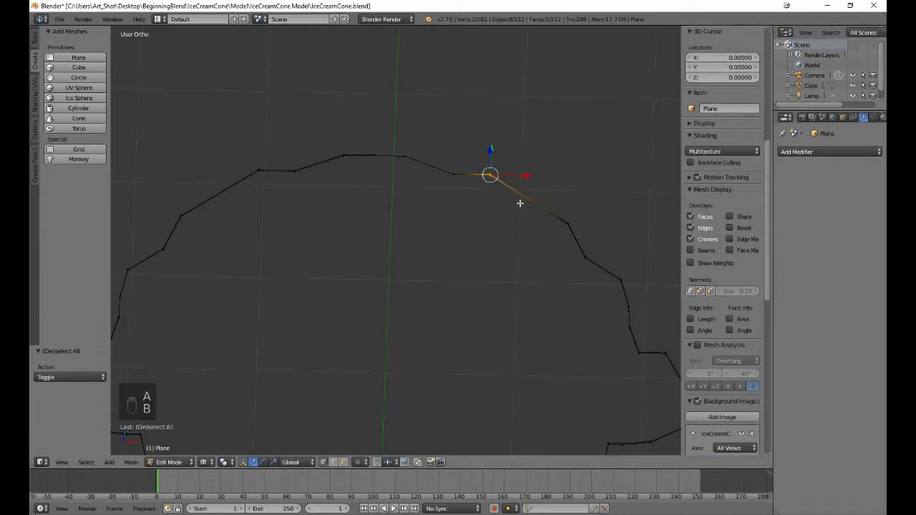
pyautogui.hotkey('alt', 'm')
pyautogui.click(520, 203)
pyautogui.press('a')
pyautogui.press('b')
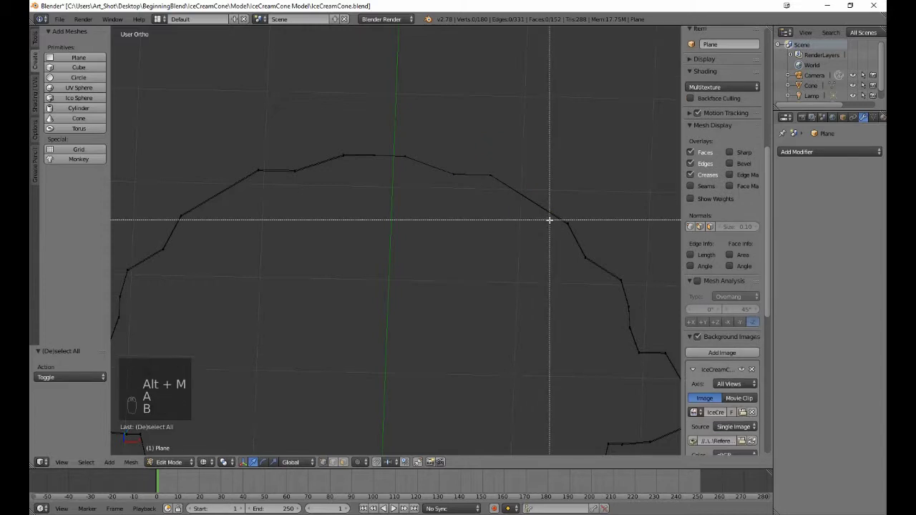
pyautogui.moveTo(555, 212); pyautogui.dragTo(576, 230)
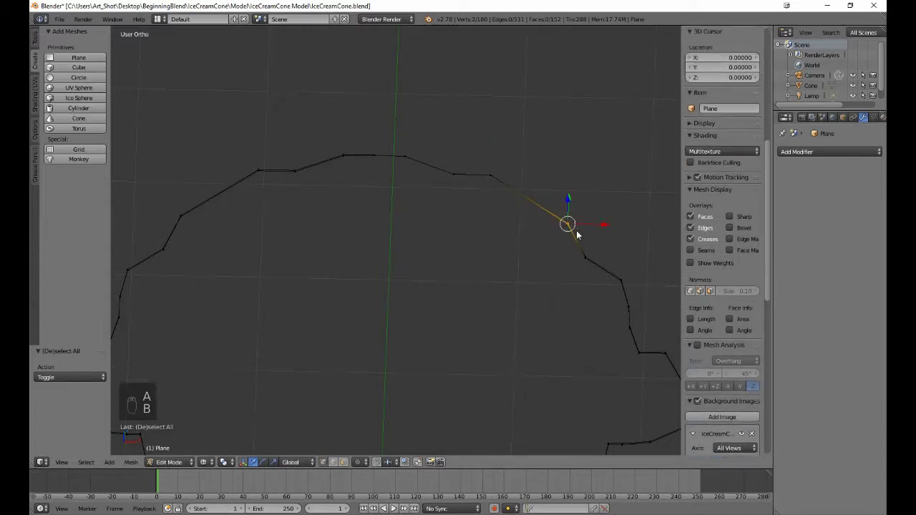
pyautogui.hotkey('alt', 'm')
pyautogui.click(577, 231)
pyautogui.press('a')
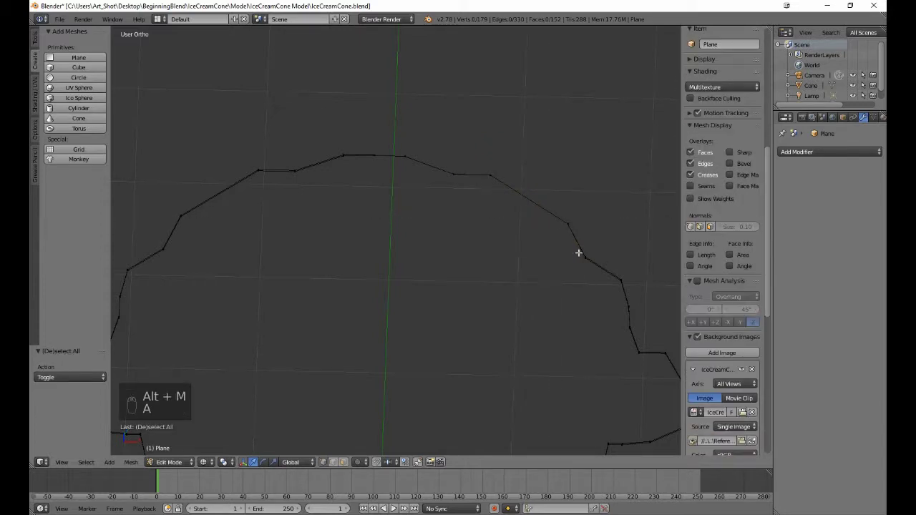
# Merge at center the next two vertex pairs below that long sloping edge, down to the scoop's +X shoulder.
pyautogui.press('b')
pyautogui.moveTo(578, 254); pyautogui.dragTo(594, 280)
pyautogui.hotkey('alt', 'm')
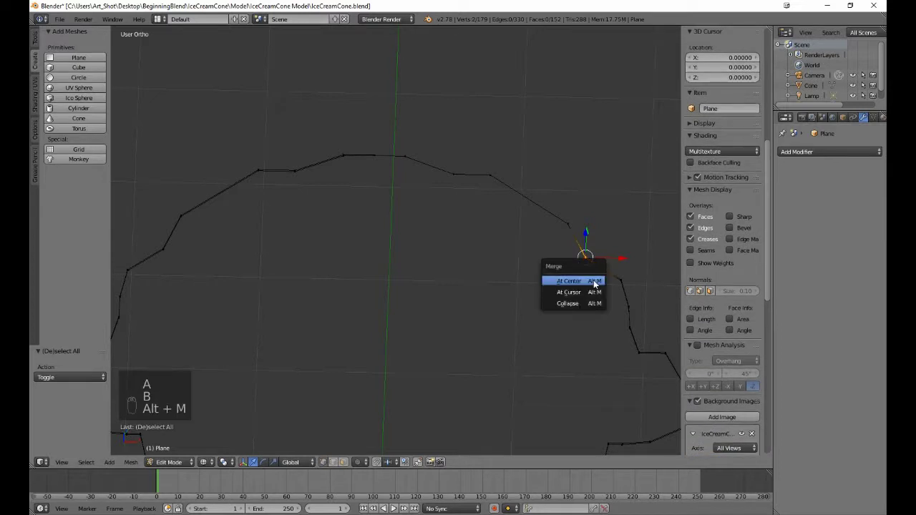
pyautogui.click(593, 280)
pyautogui.press('a')
pyautogui.press('b')
pyautogui.moveTo(612, 268); pyautogui.dragTo(631, 289)
pyautogui.hotkey('alt', 'm')
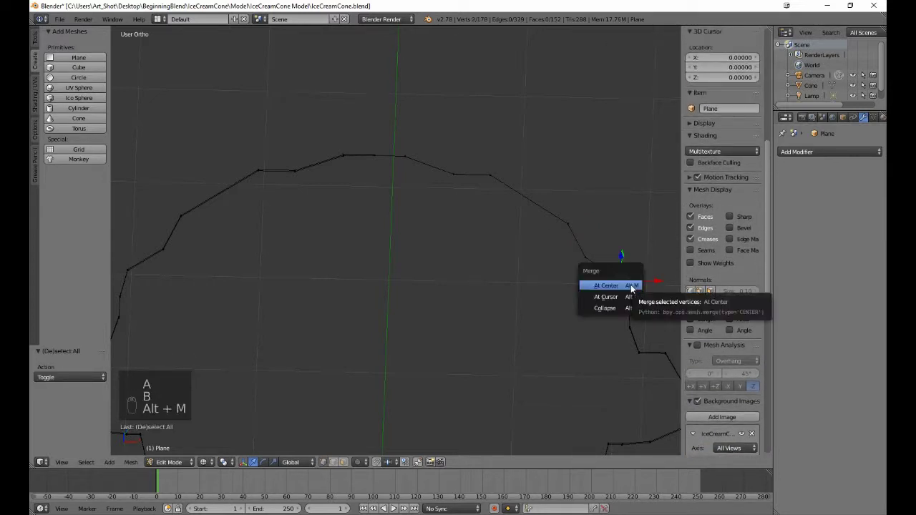
pyautogui.click(630, 286)
pyautogui.press('a')
# Merge at center the two closely spaced vertex pairs on the steep part of the scoop's +X side.
pyautogui.press('b')
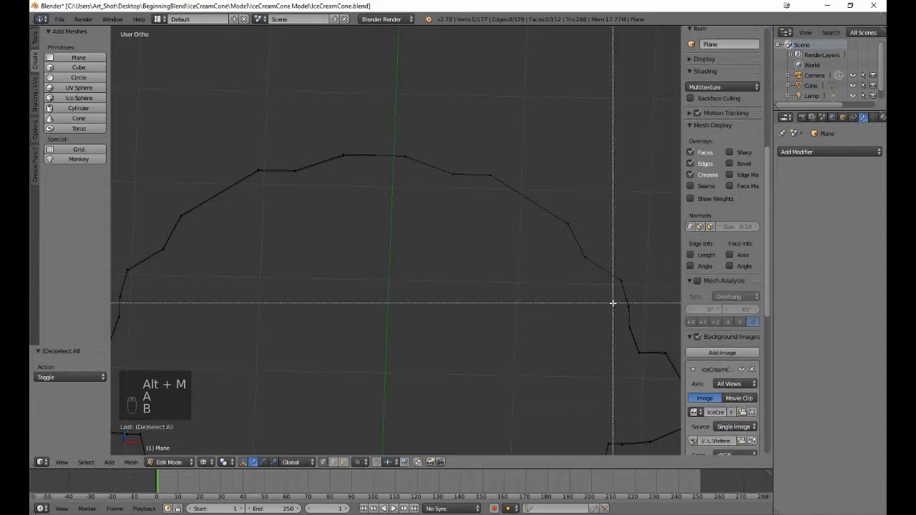
pyautogui.moveTo(613, 303); pyautogui.dragTo(632, 310)
pyautogui.hotkey('alt', 'm')
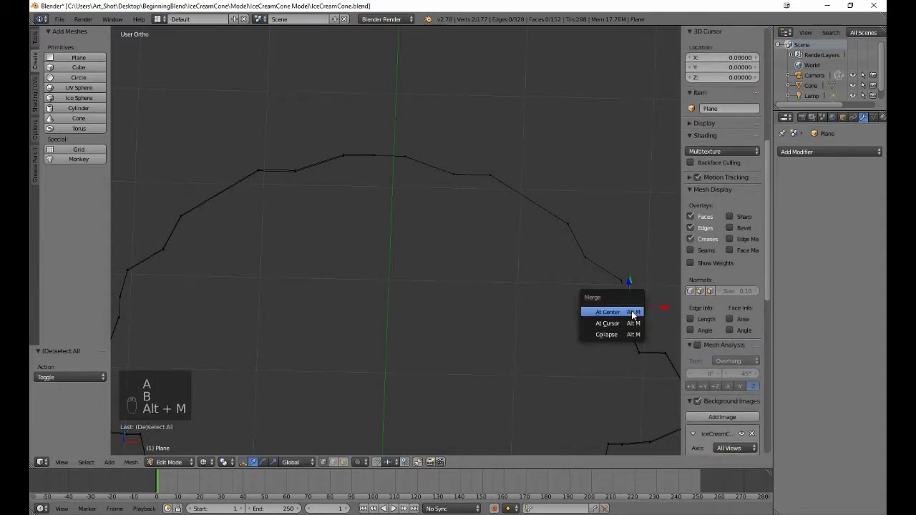
pyautogui.click(630, 311)
pyautogui.press('a')
pyautogui.press('b')
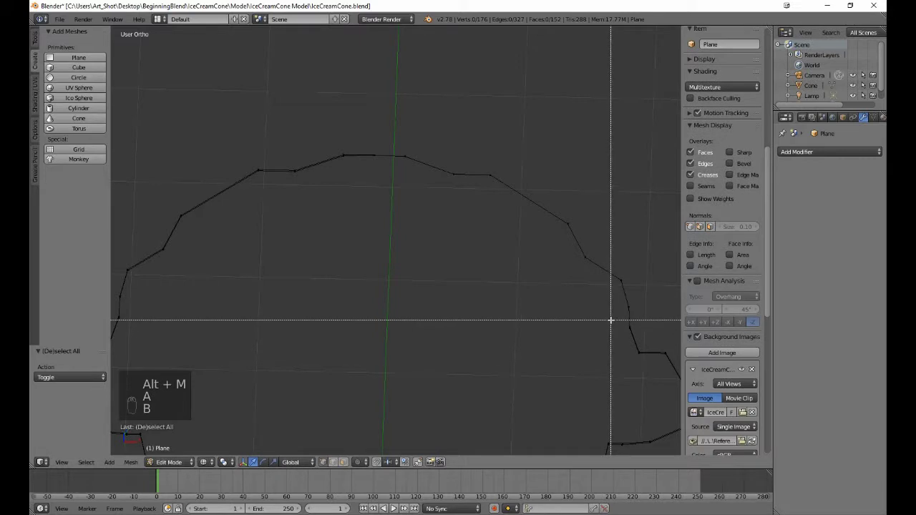
pyautogui.moveTo(612, 319); pyautogui.dragTo(632, 331)
pyautogui.hotkey('alt', 'm')
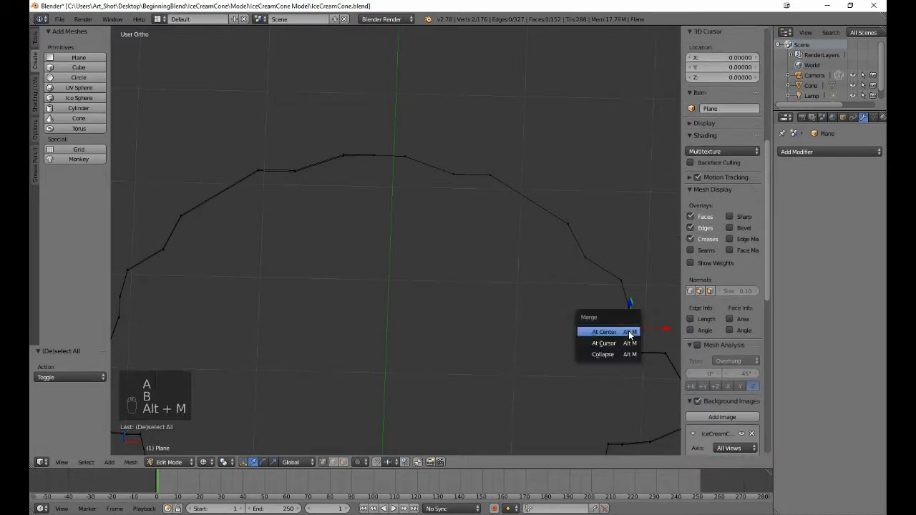
pyautogui.click(629, 330)
pyautogui.press('a')
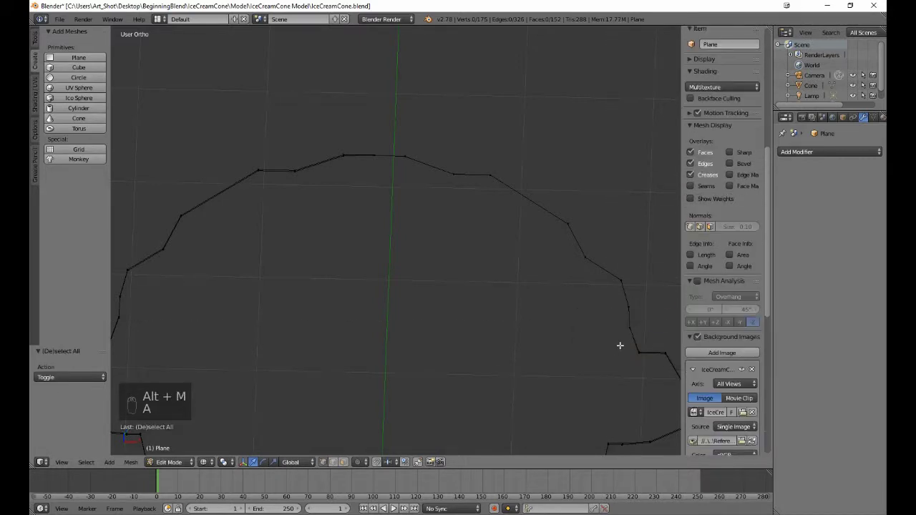
# Merge at center the vertex pairs at the inner and outer ends of the short ledge above the scoop's +X rim.
pyautogui.press('b')
pyautogui.moveTo(621, 344); pyautogui.dragTo(642, 369)
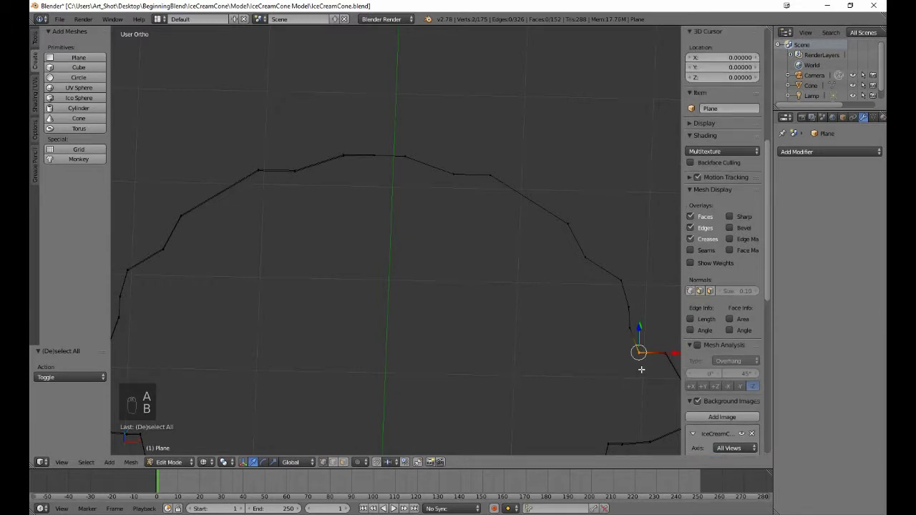
pyautogui.hotkey('alt', 'm')
pyautogui.click(640, 370)
pyautogui.press('a')
pyautogui.press('b')
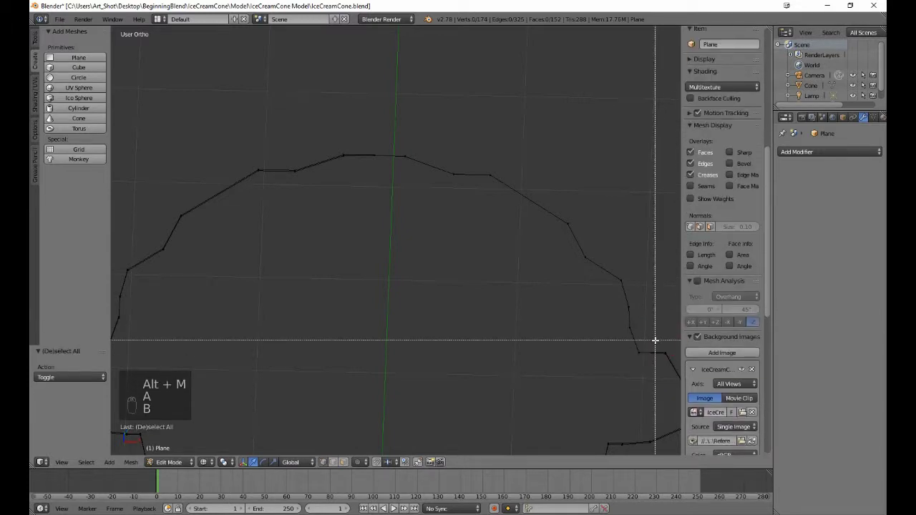
pyautogui.moveTo(655, 341); pyautogui.dragTo(673, 365)
pyautogui.hotkey('alt', 'm')
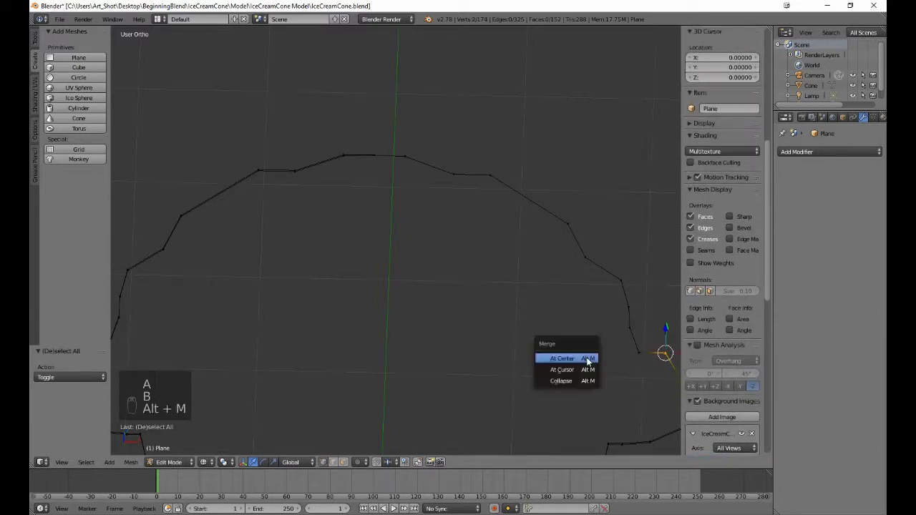
pyautogui.click(587, 359)
pyautogui.press('s')
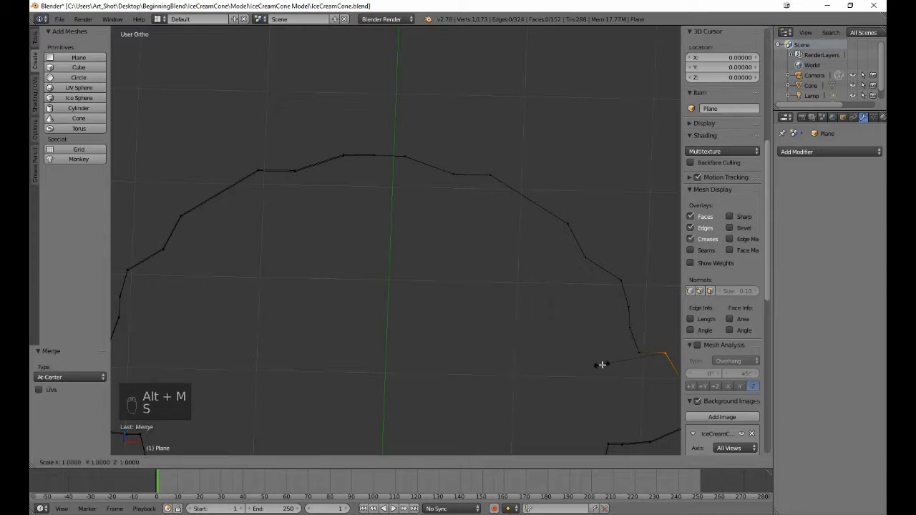
pyautogui.press('x')
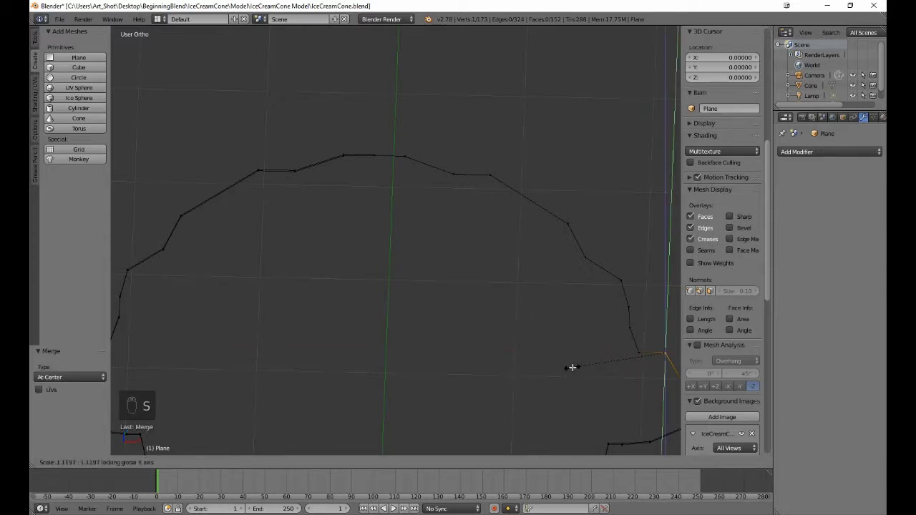
pyautogui.rightClick(577, 375)
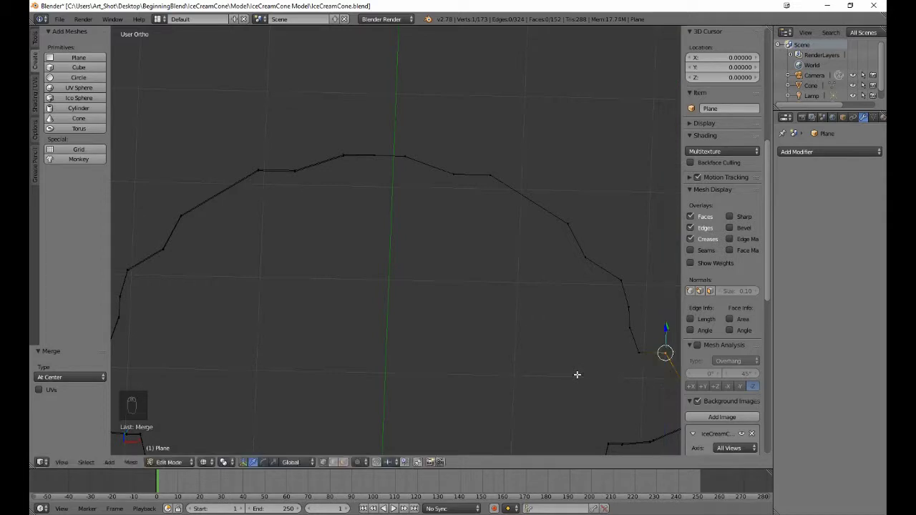
# Undo the last merge at the ledge's outer end and merge that vertex pair at center again.
pyautogui.keyDown('shift'); pyautogui.moveTo(577, 367); pyautogui.dragTo(418, 314, button='middle'); pyautogui.keyUp('shift')
pyautogui.hotkey('ctrl', 'z')
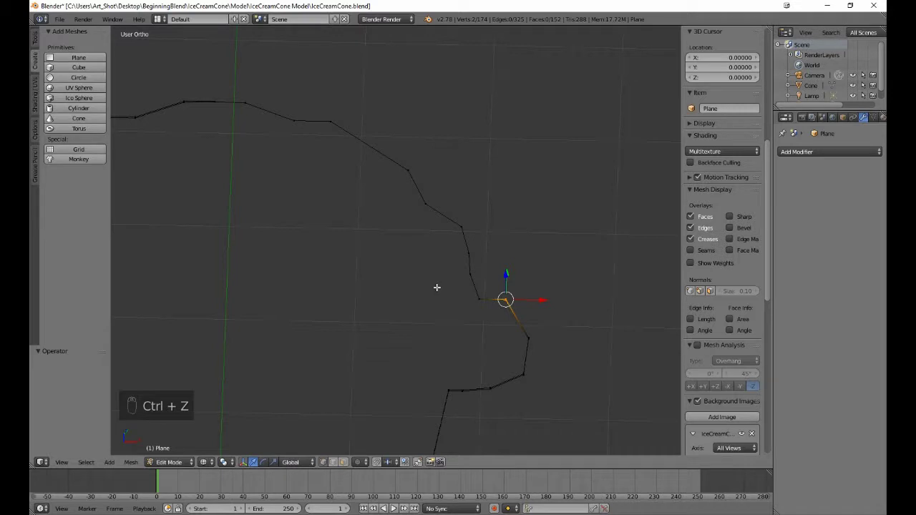
pyautogui.hotkey('alt', 'm')
pyautogui.click(435, 292)
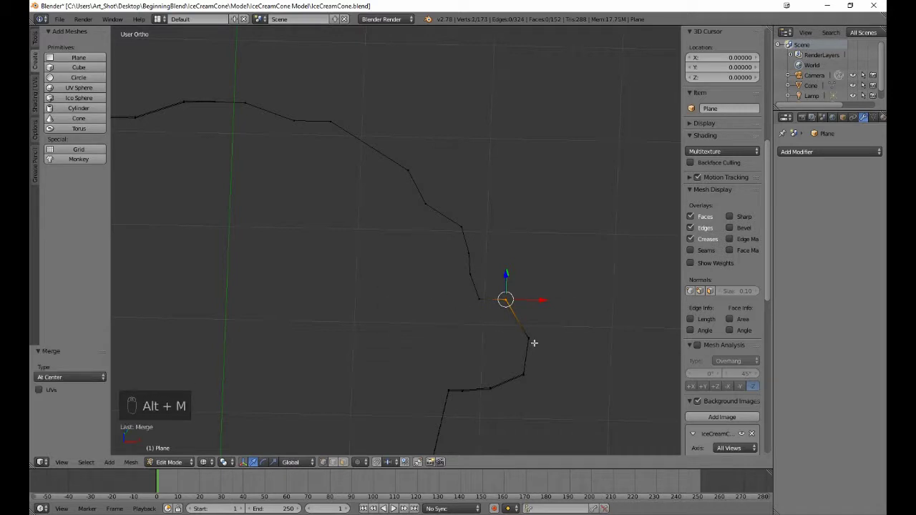
# Merge at center the overlapping vertex pair at the outermost upper corner of the scoop's +X rim.
pyautogui.press('a')
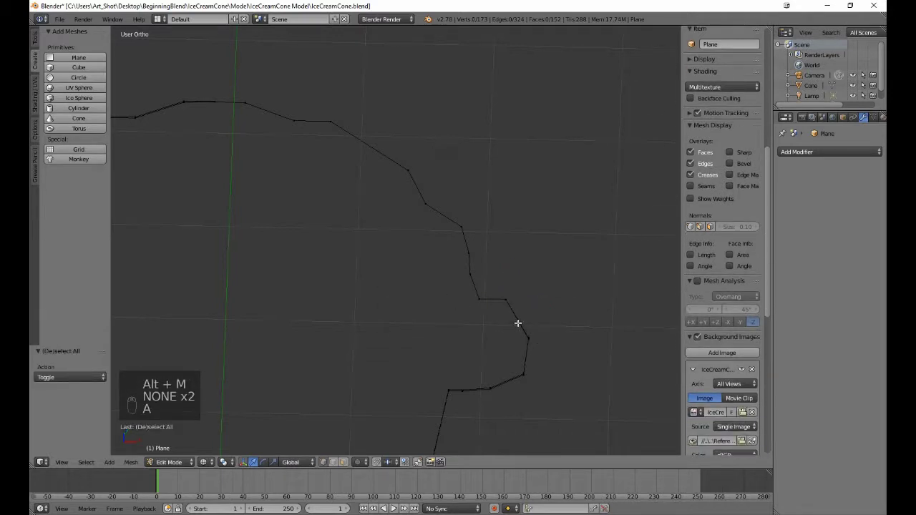
pyautogui.press('b')
pyautogui.moveTo(518, 322); pyautogui.dragTo(548, 339)
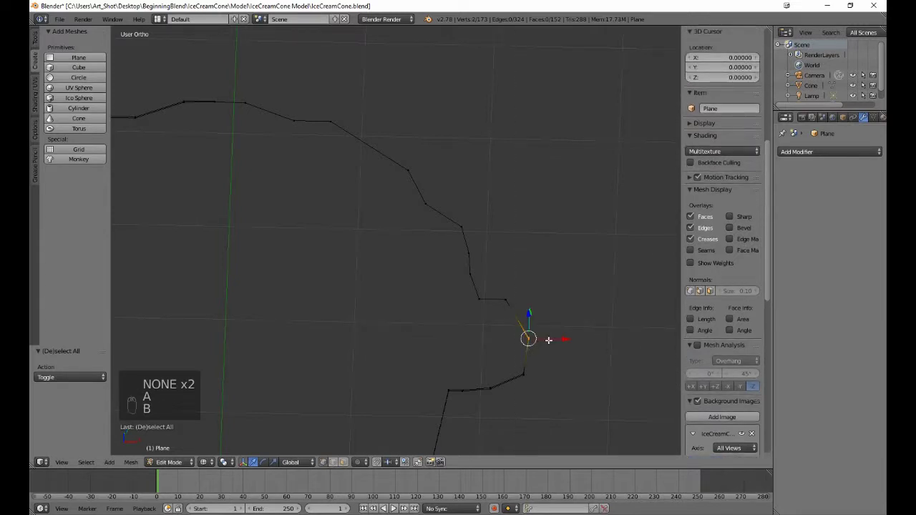
pyautogui.hotkey('alt', 'm')
pyautogui.click(549, 340)
pyautogui.press('a')
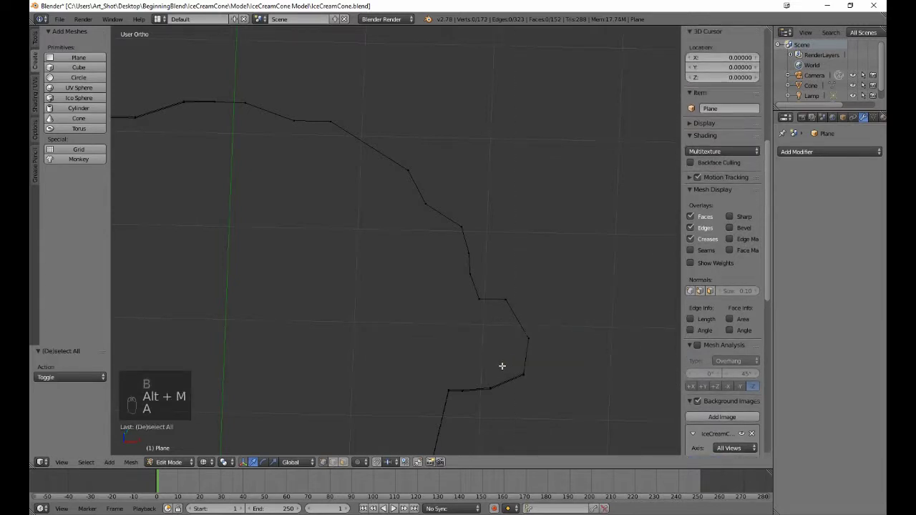
# Merge at center the vertex pair at the outermost lower corner of the scoop's +X rim and the adjacent pair inward along its underside.
pyautogui.press('b')
pyautogui.moveTo(501, 364); pyautogui.dragTo(536, 394)
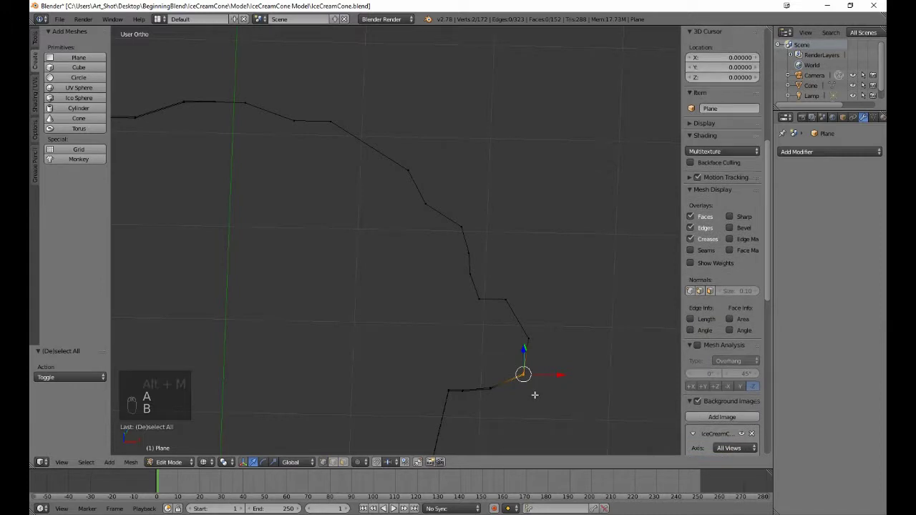
pyautogui.hotkey('alt', 'm')
pyautogui.click(527, 397)
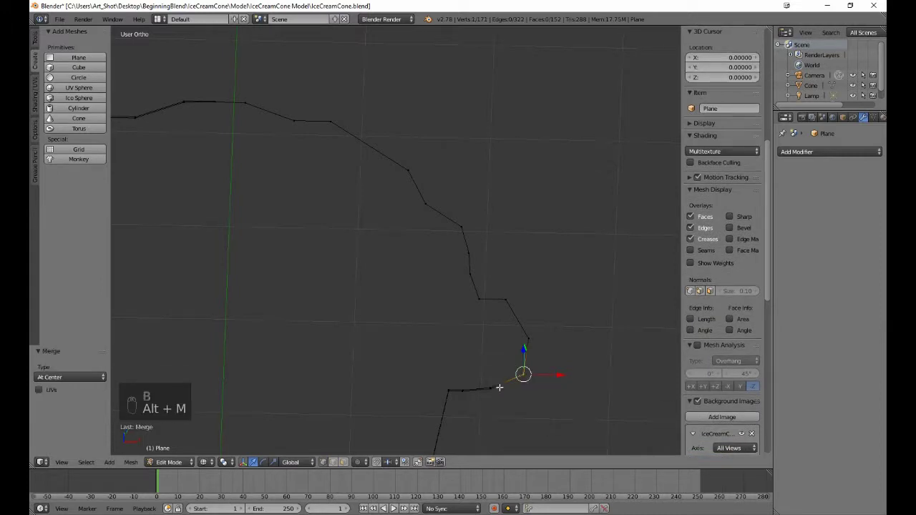
pyautogui.press('a')
pyautogui.press('b')
pyautogui.moveTo(482, 380); pyautogui.dragTo(501, 405)
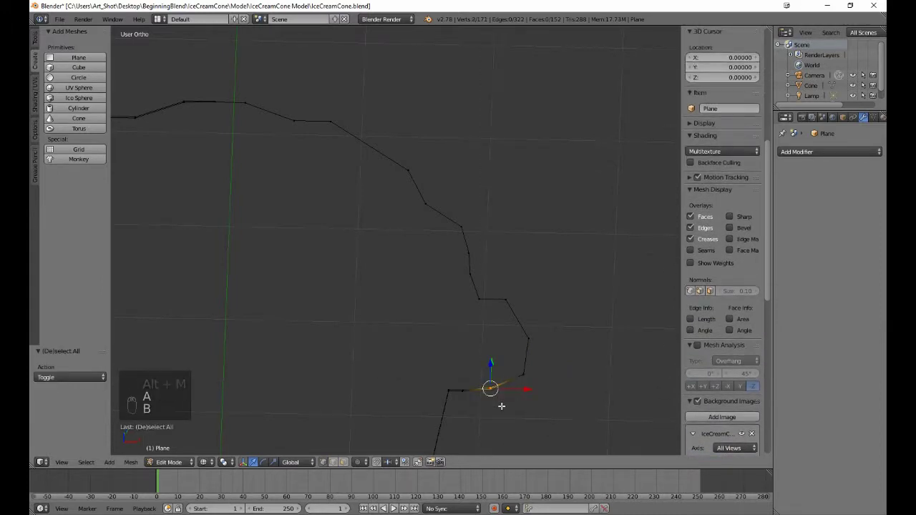
pyautogui.hotkey('alt', 'm')
pyautogui.click(501, 405)
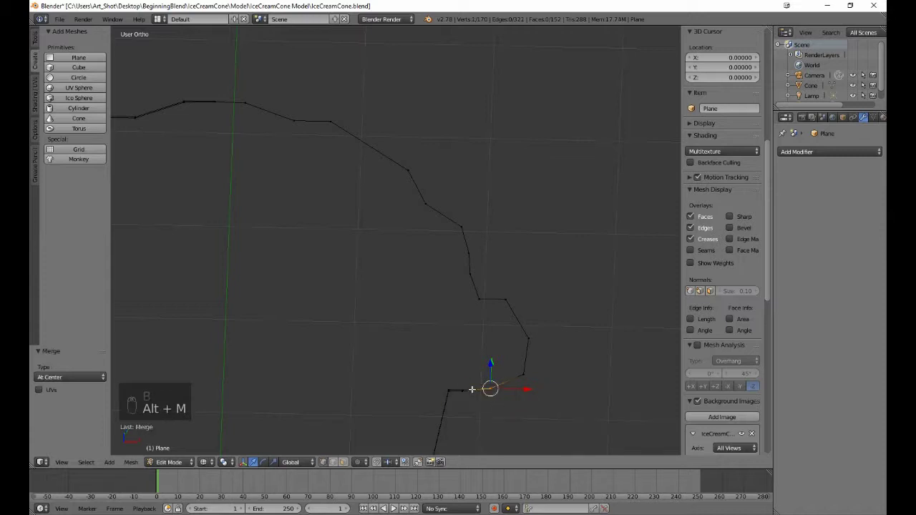
# Merge at center the remaining underside vertex pair of the +X rim and the pair where the rim meets the cone.
pyautogui.press('a')
pyautogui.press('b')
pyautogui.moveTo(446, 367); pyautogui.dragTo(477, 407)
pyautogui.hotkey('alt', 'm')
pyautogui.click(476, 407)
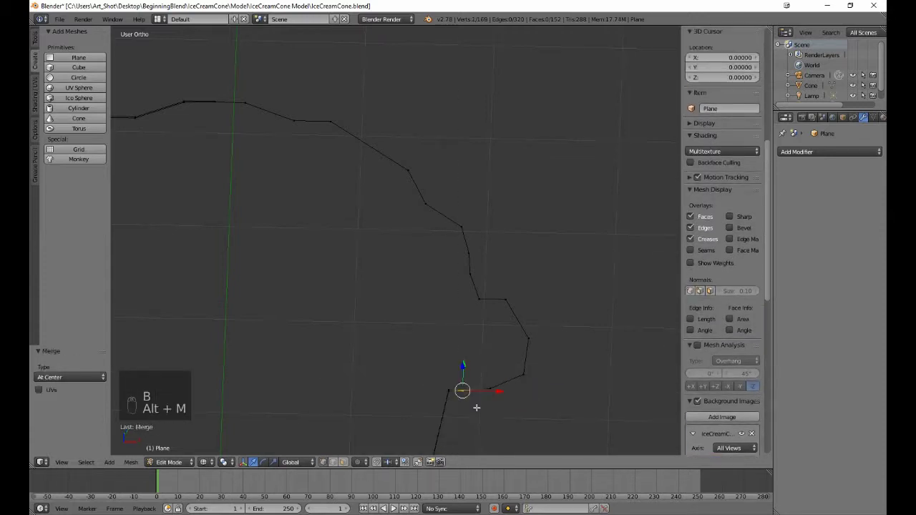
pyautogui.press('a')
pyautogui.press('b')
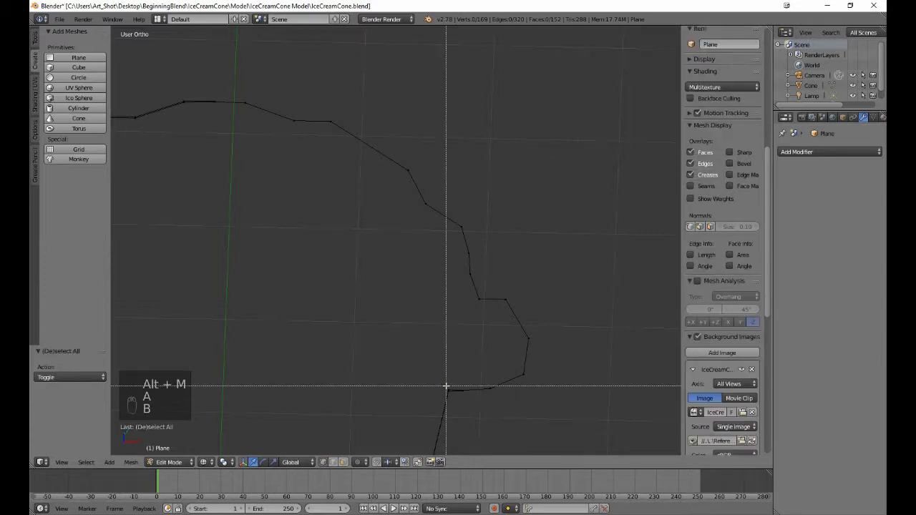
pyautogui.moveTo(446, 384); pyautogui.dragTo(460, 401)
pyautogui.hotkey('alt', 'm')
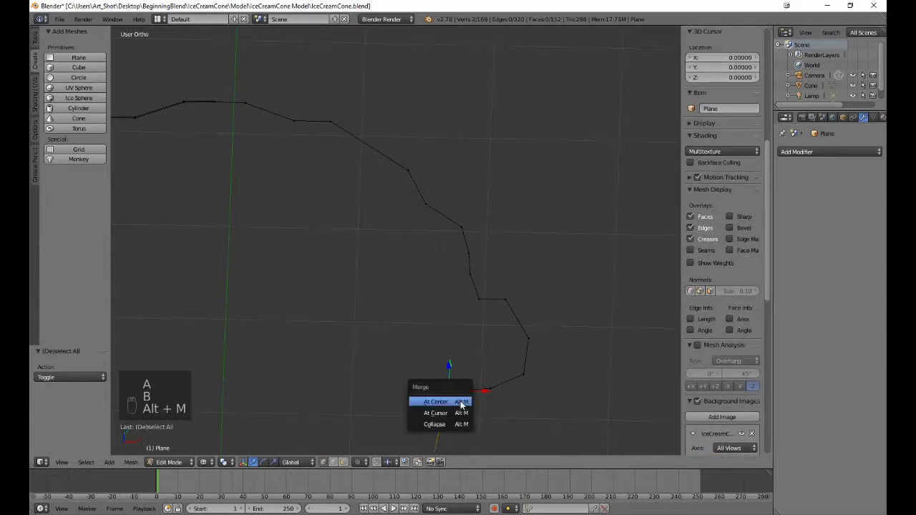
pyautogui.click(460, 402)
pyautogui.press('a')
# Merge at center the overlapping vertex pair at the slight bend on the upper part of the cone's +X side.
pyautogui.keyDown('shift'); pyautogui.scroll(-5, 460, 401); pyautogui.keyUp('shift')
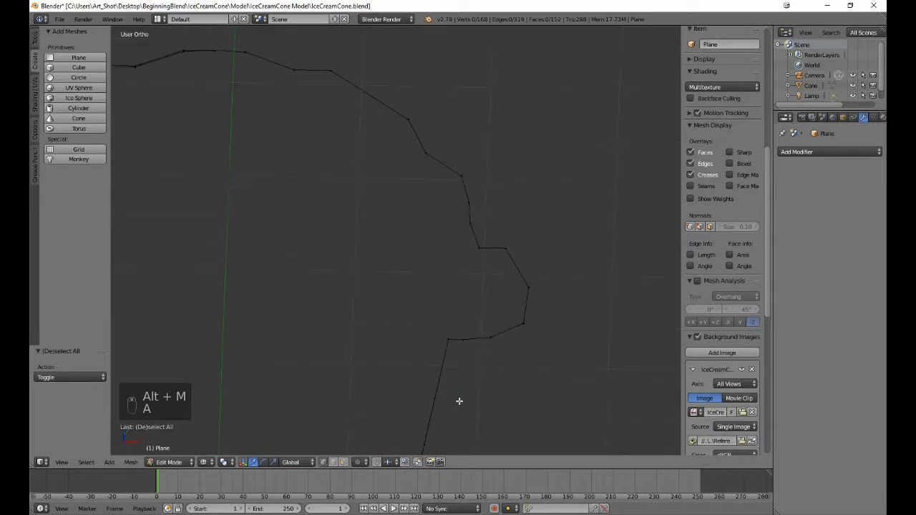
pyautogui.keyDown('shift'); pyautogui.scroll(-3, 440, 389); pyautogui.keyUp('shift')
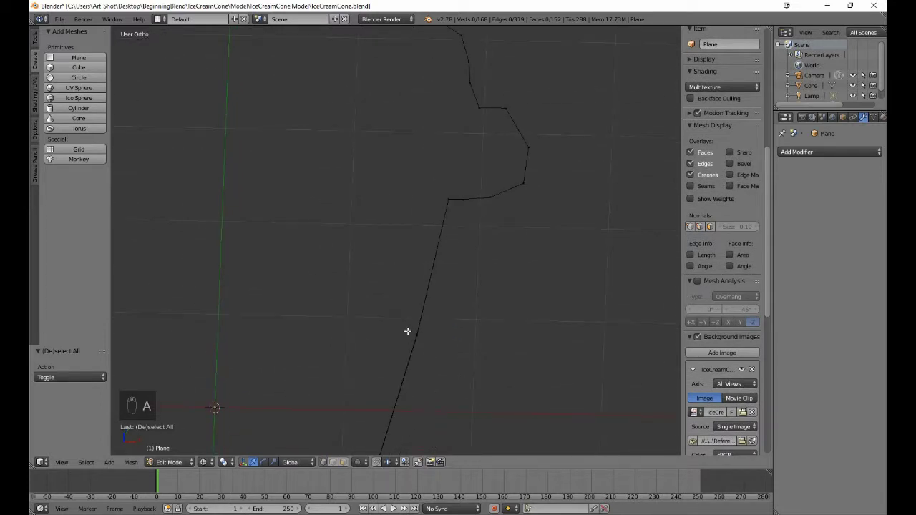
pyautogui.press('b')
pyautogui.moveTo(402, 314); pyautogui.dragTo(445, 342)
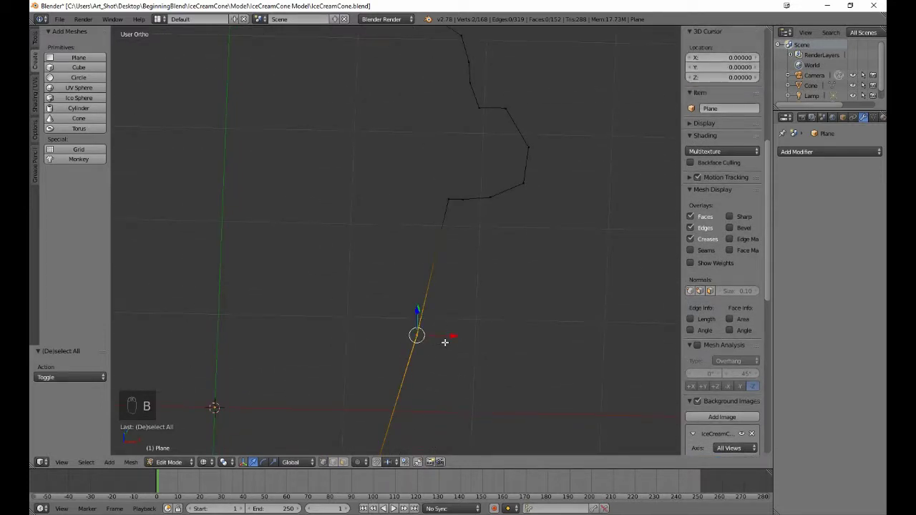
pyautogui.hotkey('alt', 'm')
pyautogui.click(444, 343)
# Merge at center the overlapping vertex pair midway down the cone's +X side.
pyautogui.keyDown('shift'); pyautogui.moveTo(444, 384); pyautogui.dragTo(489, 158, button='middle'); pyautogui.keyUp('shift')
pyautogui.keyDown('shift'); pyautogui.scroll(-2, 451, 369); pyautogui.keyUp('shift')
pyautogui.keyDown('shift'); pyautogui.moveTo(458, 358); pyautogui.dragTo(485, 242, button='middle'); pyautogui.keyUp('shift')
pyautogui.press('a')
pyautogui.press('b')
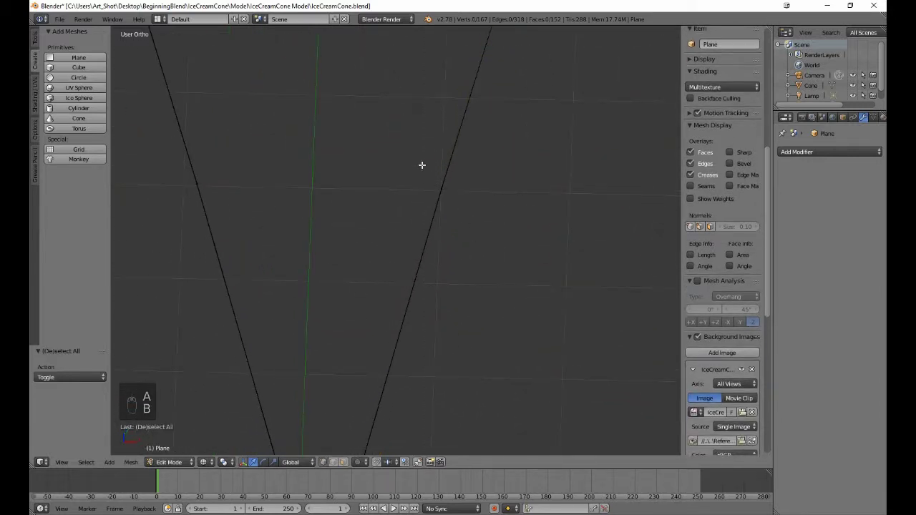
pyautogui.moveTo(421, 163); pyautogui.dragTo(463, 208)
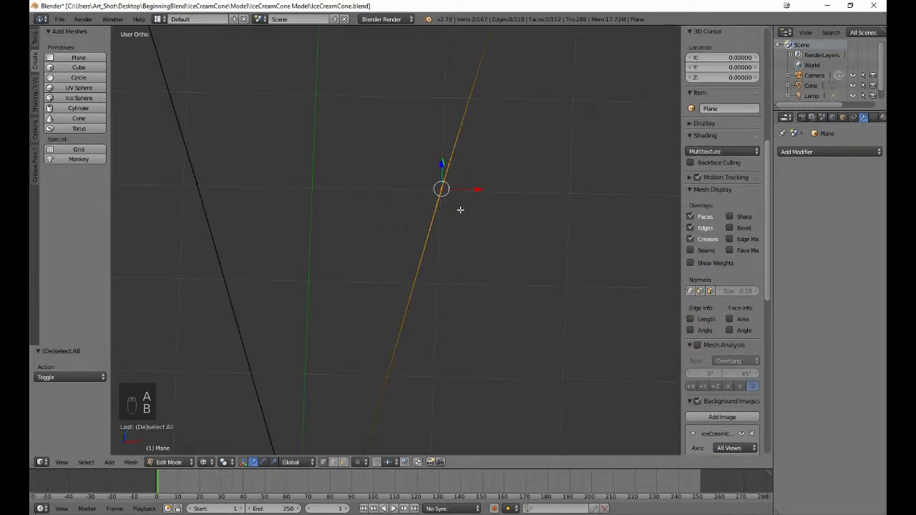
pyautogui.hotkey('alt', 'm')
pyautogui.click(461, 207)
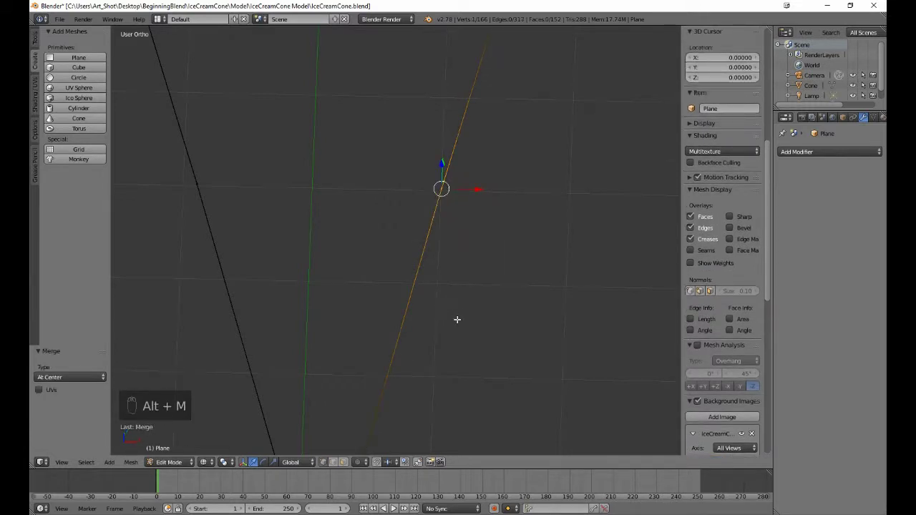
# Merge at center the overlapping vertex pair at the +X corner of the cone's tip.
pyautogui.keyDown('shift'); pyautogui.moveTo(457, 320); pyautogui.dragTo(532, 143, button='middle'); pyautogui.keyUp('shift')
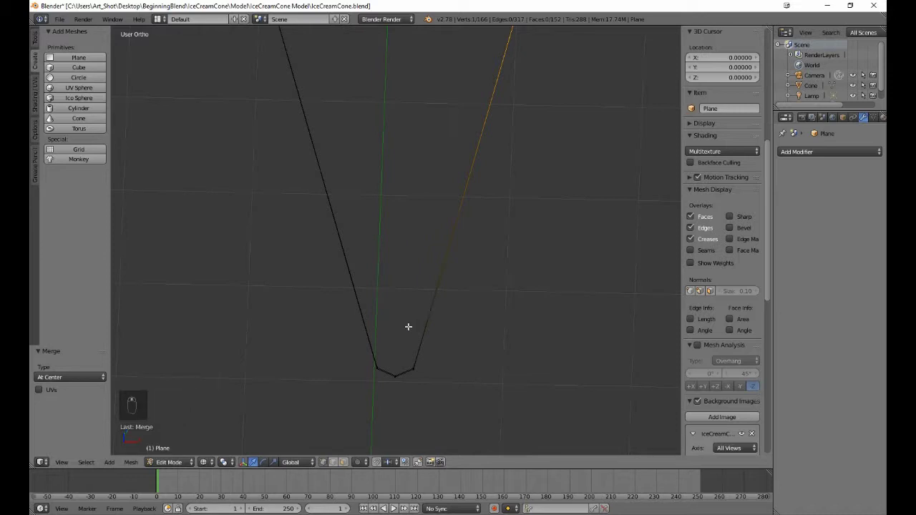
pyautogui.press('a')
pyautogui.press('b')
pyautogui.moveTo(408, 327); pyautogui.dragTo(445, 394)
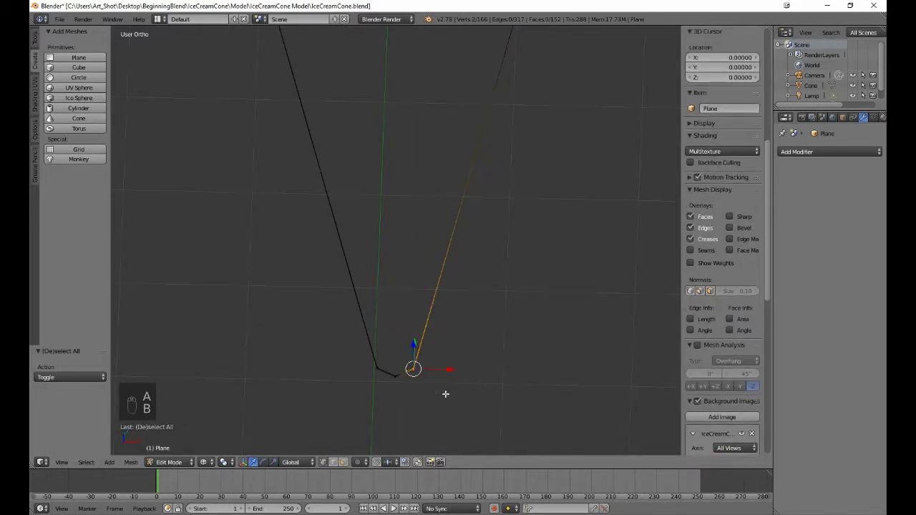
pyautogui.hotkey('alt', 'm')
pyautogui.click(445, 394)
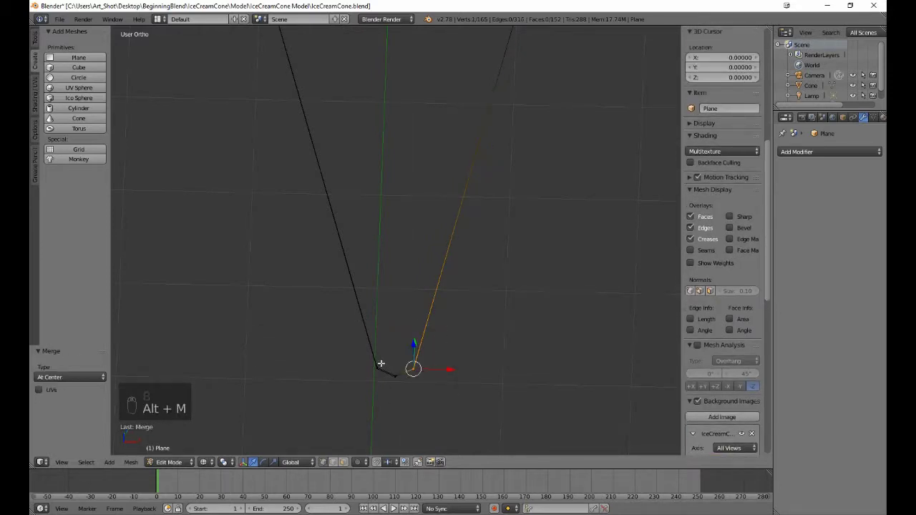
# Merge at center the vertex pairs at the lowest point and the -X corner of the cone's tip.
pyautogui.press('a')
pyautogui.press('b')
pyautogui.moveTo(384, 370); pyautogui.dragTo(398, 389)
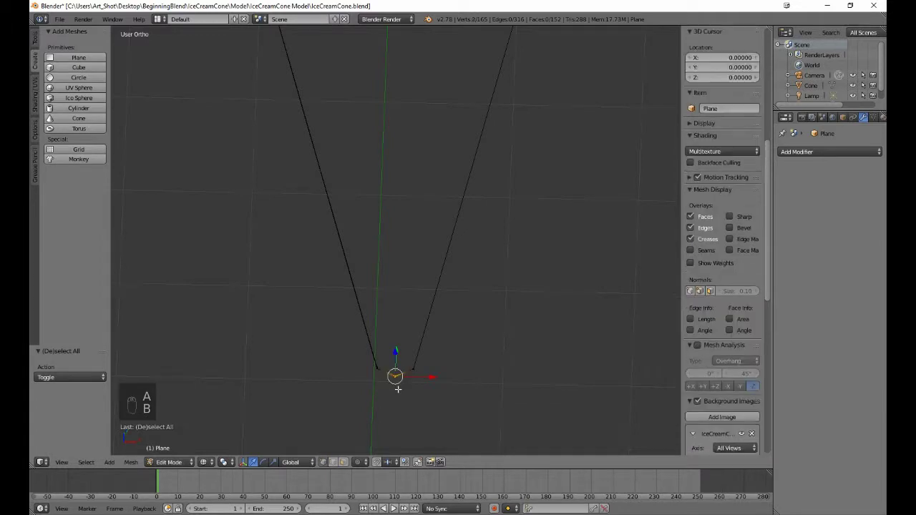
pyautogui.hotkey('alt', 'm')
pyautogui.click(399, 389)
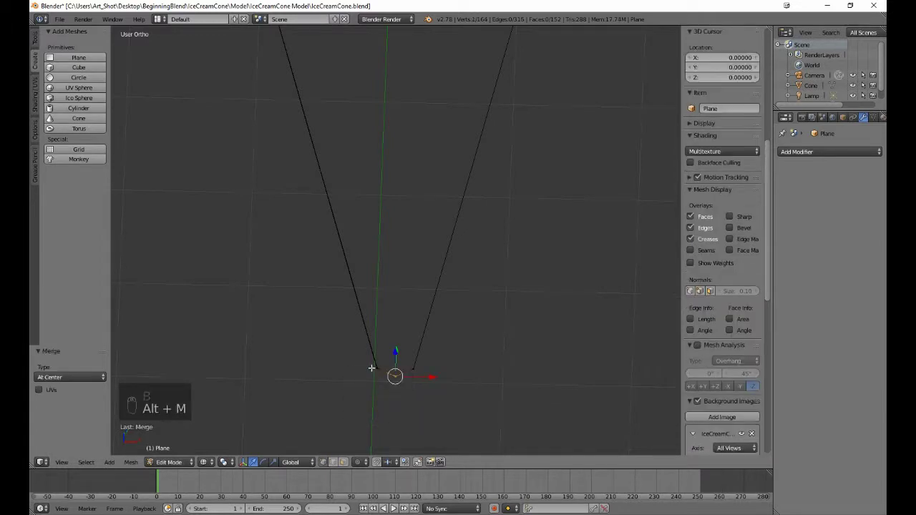
pyautogui.press('a')
pyautogui.press('b')
pyautogui.moveTo(364, 359); pyautogui.dragTo(383, 387)
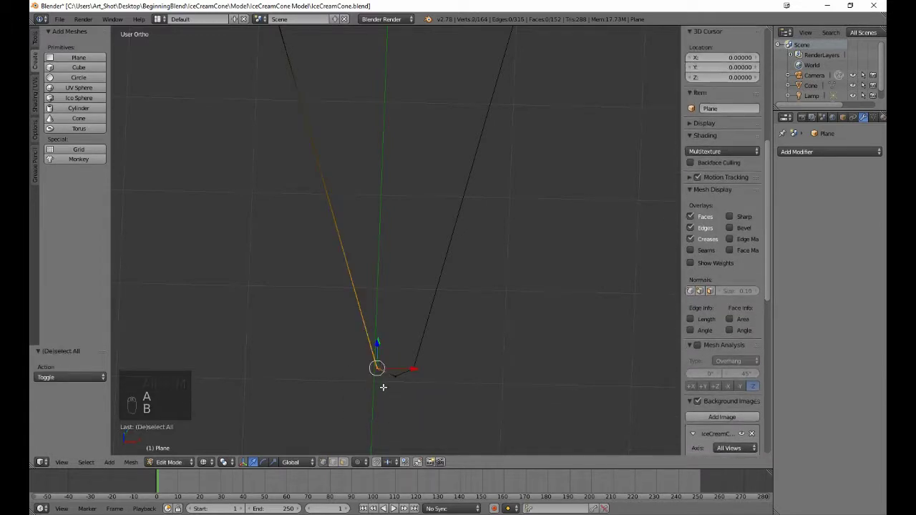
pyautogui.hotkey('alt', 'm')
pyautogui.click(381, 386)
pyautogui.press('a')
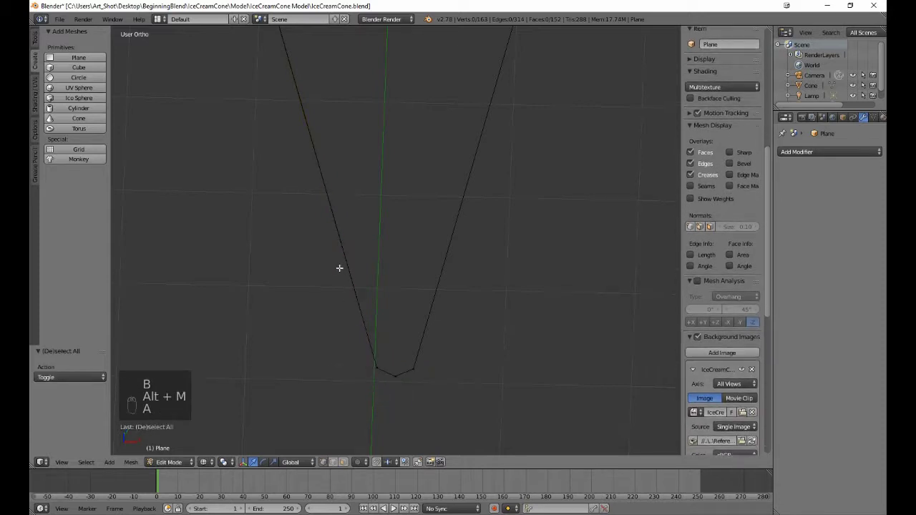
# Merge at center the overlapping vertex pair midway up the cone's -X side.
pyautogui.keyDown('shift'); pyautogui.moveTo(337, 265); pyautogui.dragTo(399, 406, button='middle'); pyautogui.keyUp('shift')
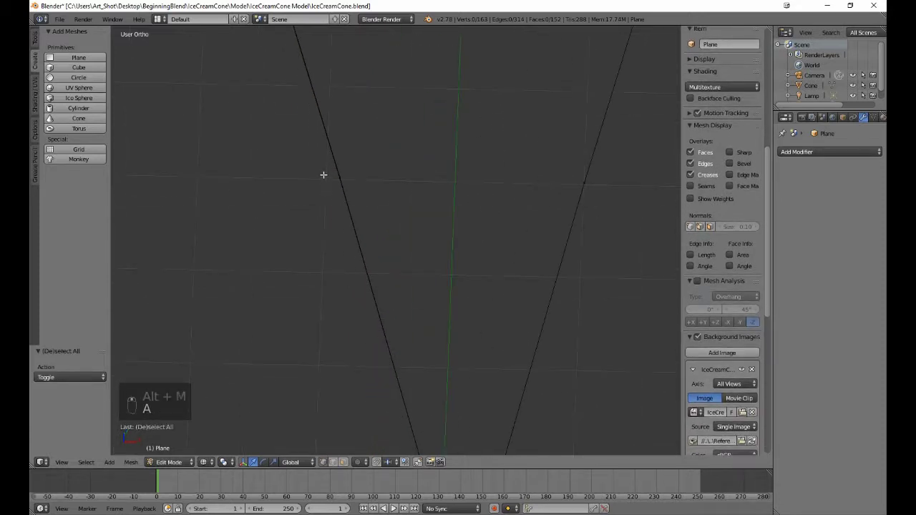
pyautogui.press('b')
pyautogui.moveTo(323, 175); pyautogui.dragTo(348, 205)
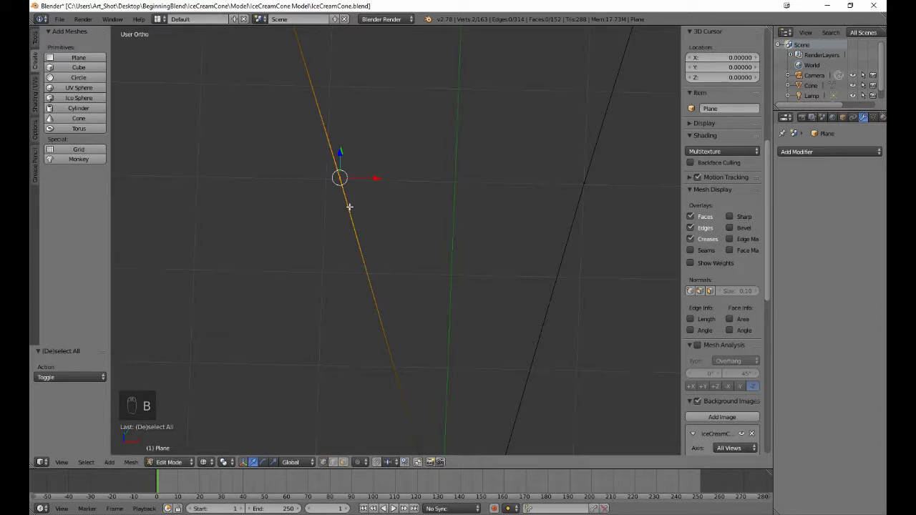
pyautogui.hotkey('alt', 'm')
pyautogui.click(350, 207)
pyautogui.press('a')
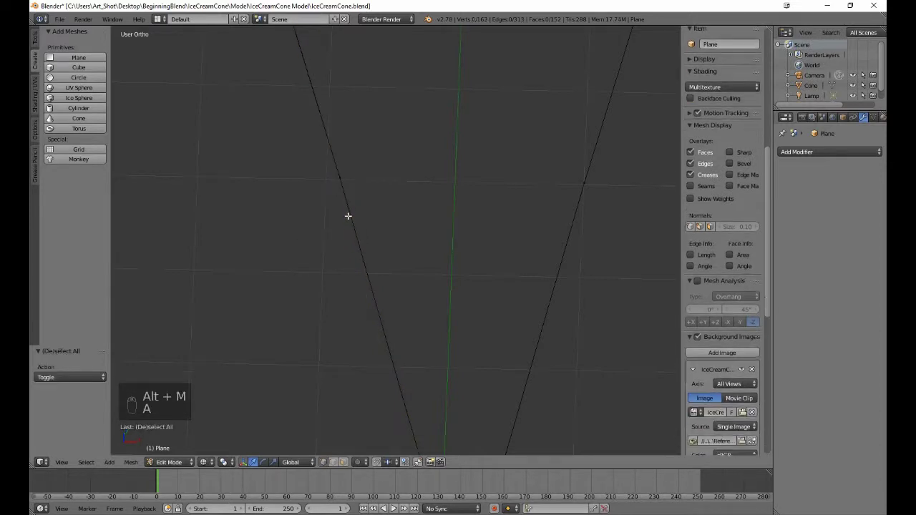
# Merge at center the overlapping vertex pair at the slight bend on the upper part of the cone's -X side.
pyautogui.keyDown('ctrl'); pyautogui.moveTo(348, 215); pyautogui.dragTo(441, 388, button='middle'); pyautogui.keyUp('ctrl')
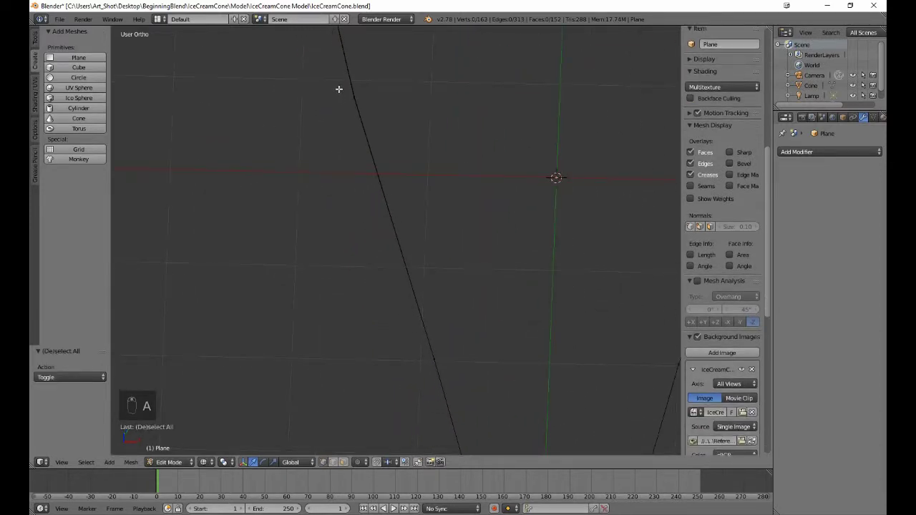
pyautogui.press('b')
pyautogui.moveTo(339, 90); pyautogui.dragTo(372, 118)
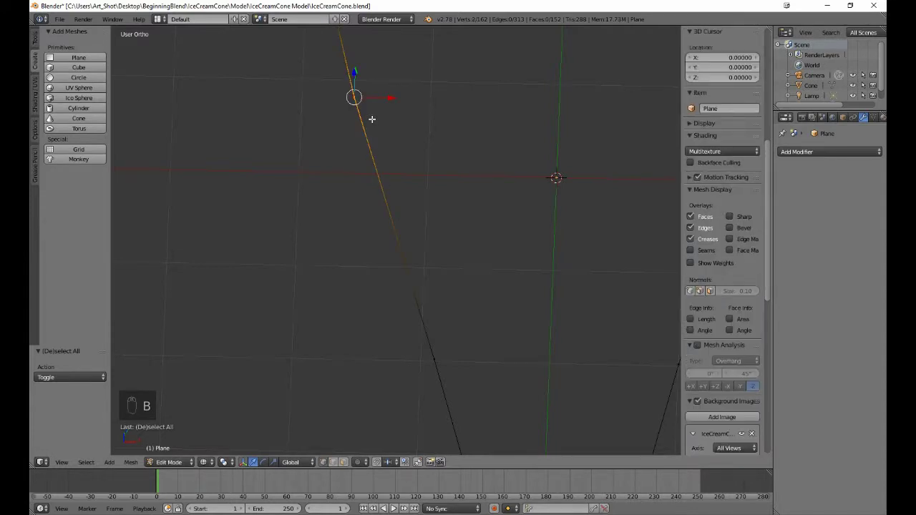
pyautogui.hotkey('alt', 'm')
pyautogui.click(371, 120)
pyautogui.press('a')
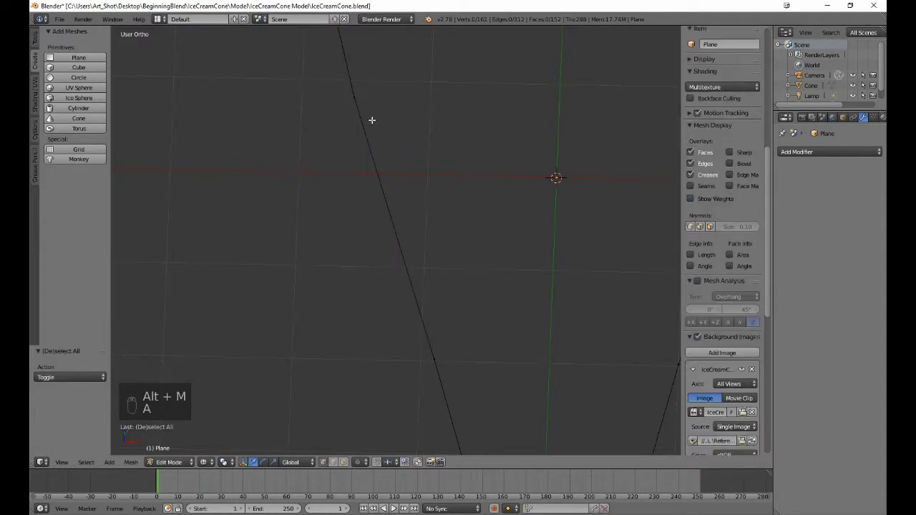
# Merge at center the overlapping vertex pair where the scoop's -X rim meets the cone.
pyautogui.keyDown('shift'); pyautogui.moveTo(371, 119); pyautogui.dragTo(429, 346, button='middle'); pyautogui.keyUp('shift')
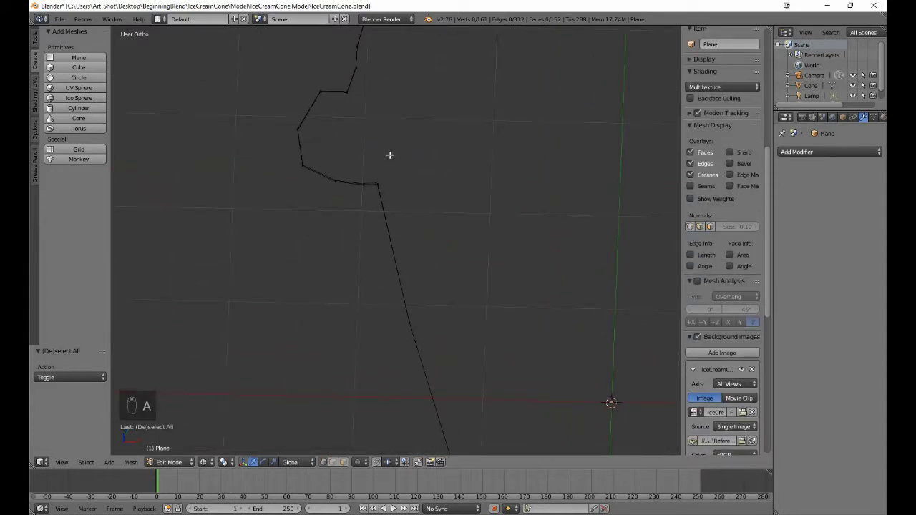
pyautogui.press('b')
pyautogui.moveTo(375, 150); pyautogui.dragTo(424, 215)
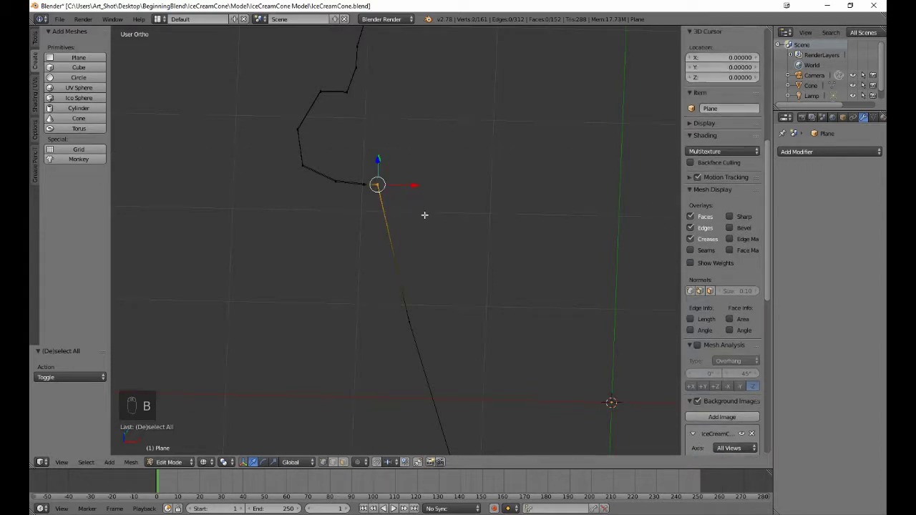
pyautogui.hotkey('alt', 'm')
pyautogui.click(425, 215)
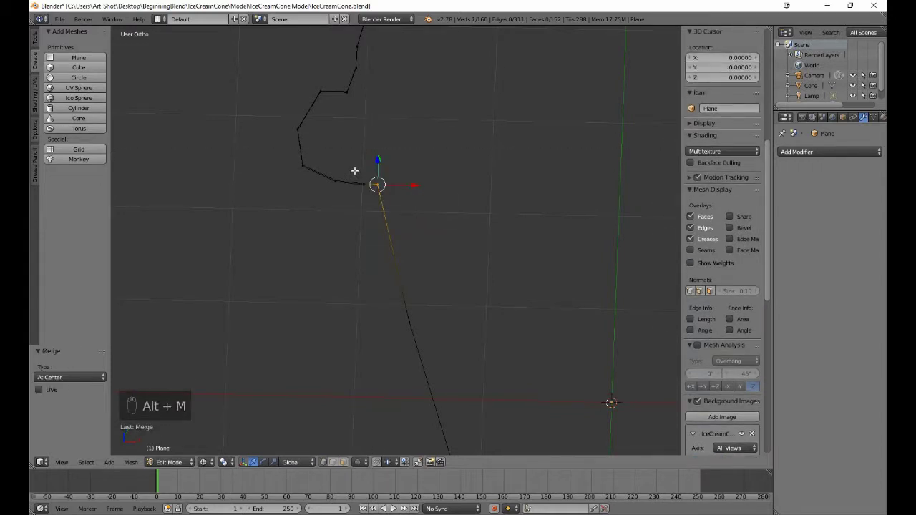
# Merge at center the two overlapping vertex pairs along the underside of the scoop's -X rim.
pyautogui.press('a')
pyautogui.press('b')
pyautogui.moveTo(352, 170); pyautogui.dragTo(376, 204)
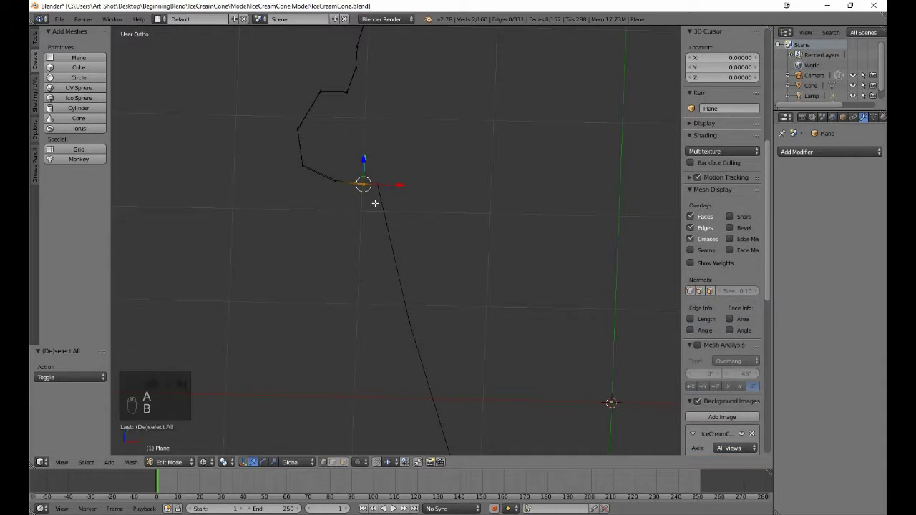
pyautogui.hotkey('alt', 'm')
pyautogui.click(373, 203)
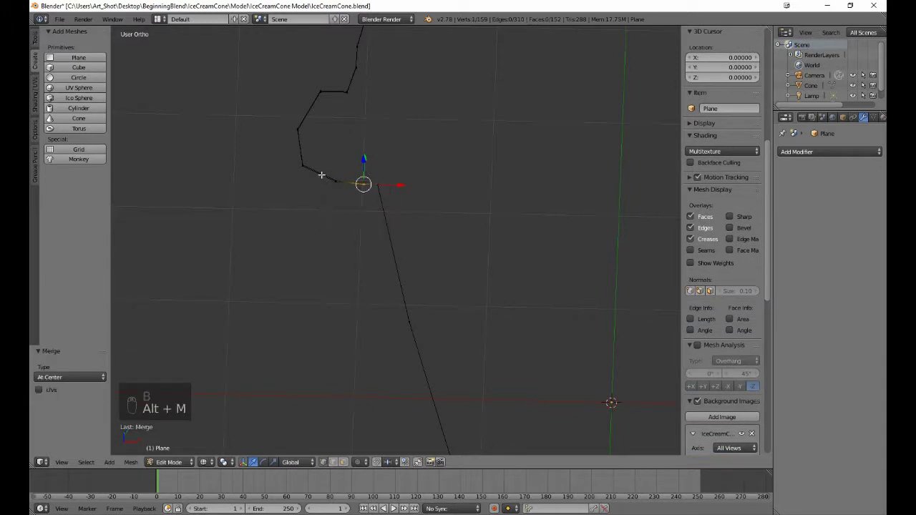
pyautogui.press('a')
pyautogui.press('b')
pyautogui.moveTo(323, 172); pyautogui.dragTo(345, 199)
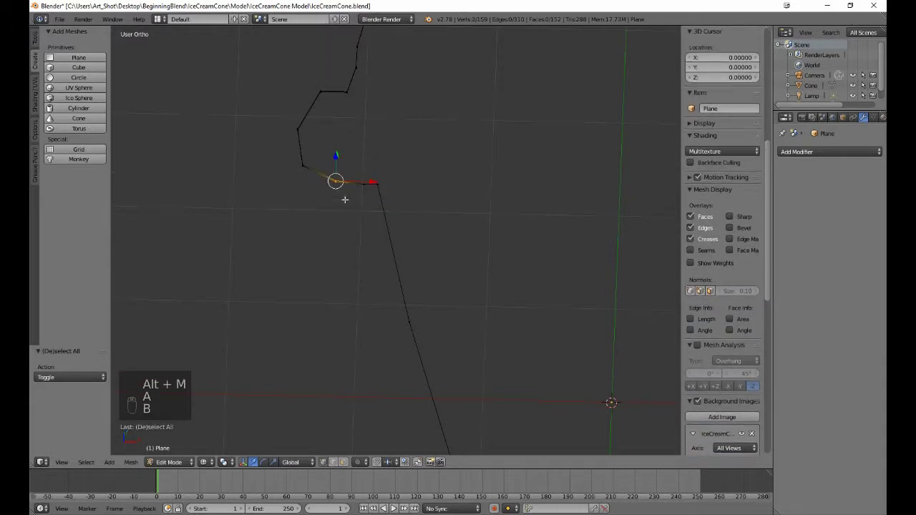
pyautogui.hotkey('alt', 'm')
pyautogui.click(344, 198)
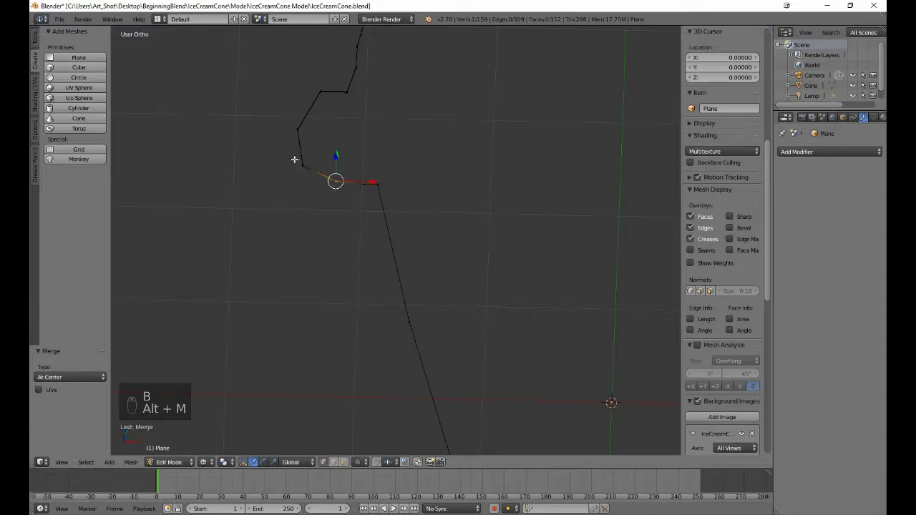
# Merge at center the overlapping vertex pair at the outermost lower corner of the scoop's -X rim.
pyautogui.press('a')
pyautogui.press('b')
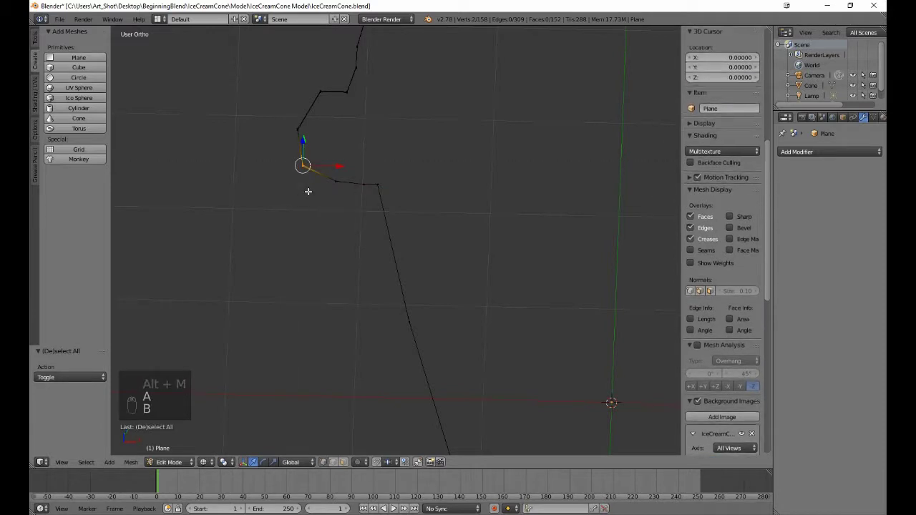
pyautogui.hotkey('alt', 'm')
pyautogui.click(308, 192)
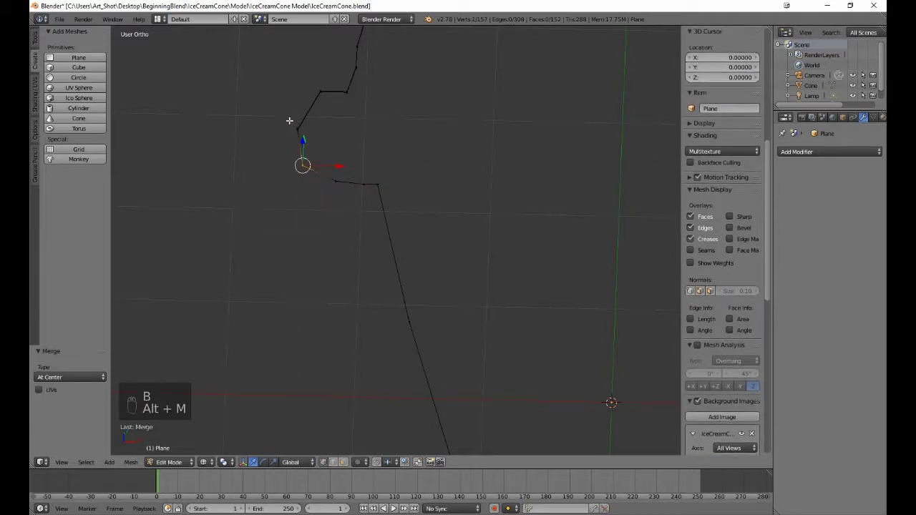
# Merge at center the overlapping vertex pair at the outermost upper corner of the scoop's -X rim.
pyautogui.press('a')
pyautogui.press('b')
pyautogui.moveTo(291, 121); pyautogui.dragTo(306, 138)
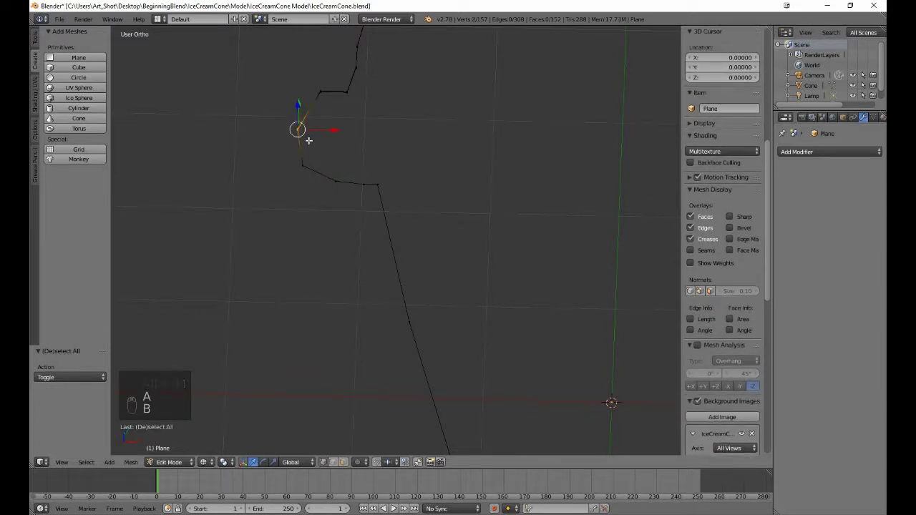
pyautogui.hotkey('alt', 'm')
pyautogui.click(307, 141)
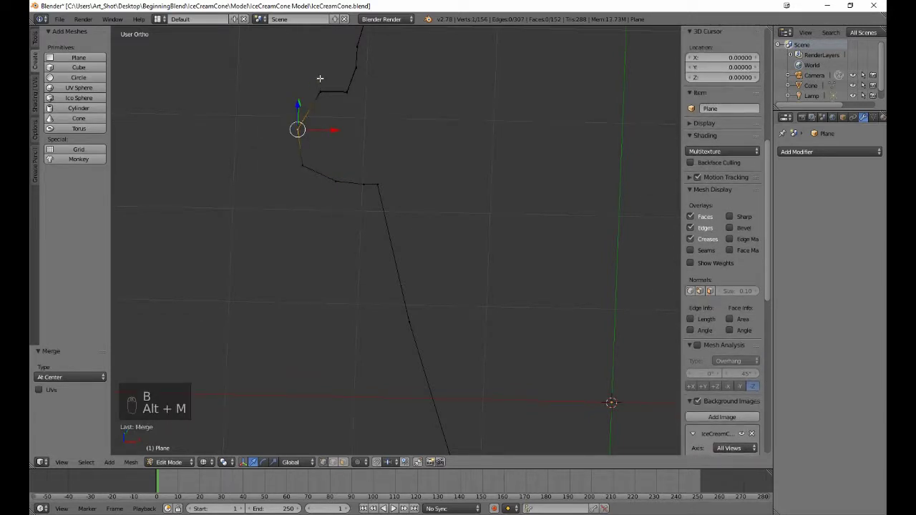
# Merge at center the overlapping vertex pairs at the outer and inner ends of the flat ledge on top of the scoop's -X rim.
pyautogui.press('a')
pyautogui.press('b')
pyautogui.moveTo(319, 79); pyautogui.dragTo(328, 106)
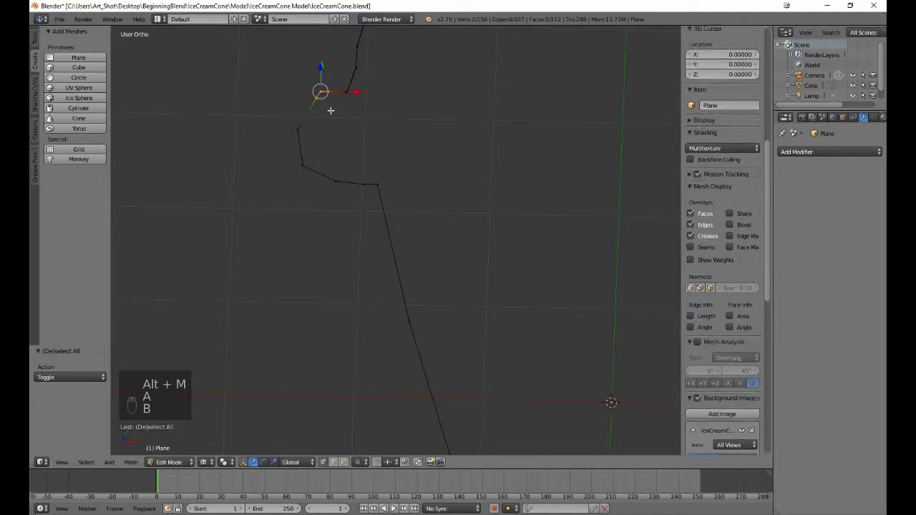
pyautogui.hotkey('alt', 'm')
pyautogui.click(330, 114)
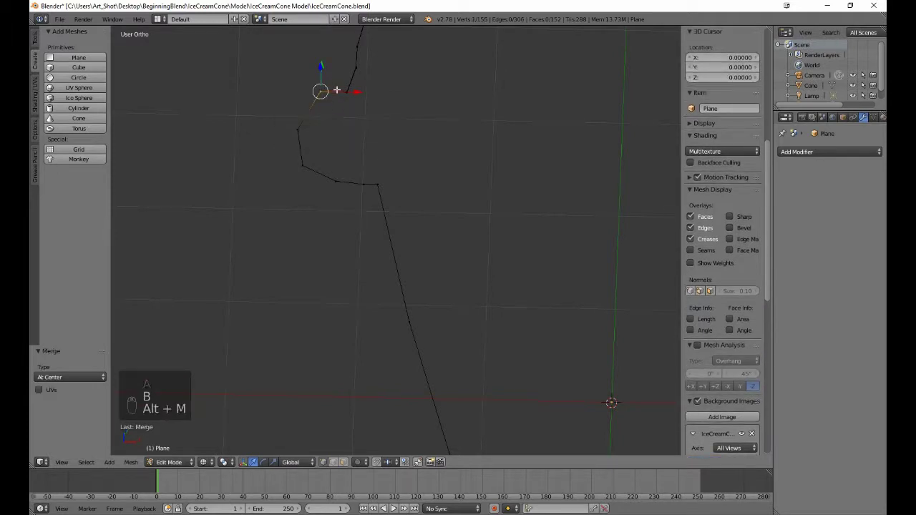
pyautogui.press('a')
pyautogui.press('b')
pyautogui.moveTo(335, 85); pyautogui.dragTo(366, 109)
pyautogui.hotkey('alt', 'm')
pyautogui.click(368, 113)
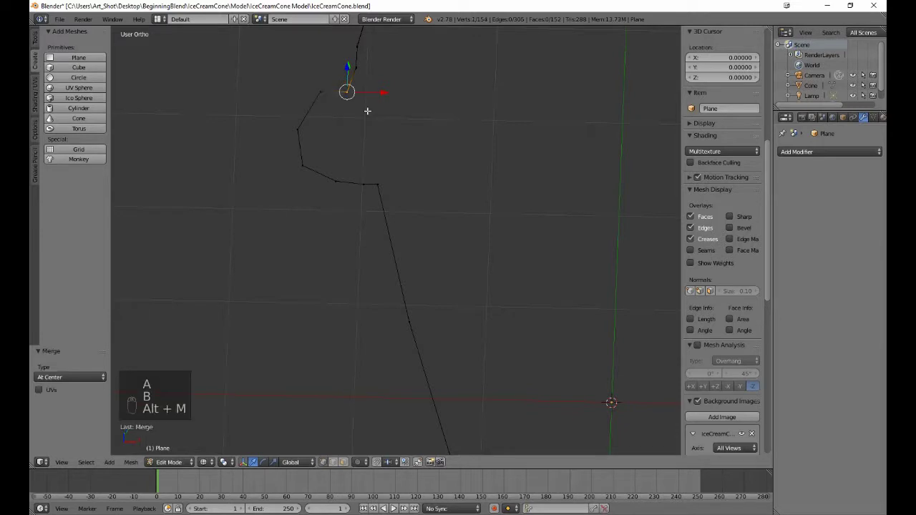
# Merge at center the two overlapping vertex pairs on the steep stretch just above the ledge on the scoop's -X side.
pyautogui.press('a')
pyautogui.press('b')
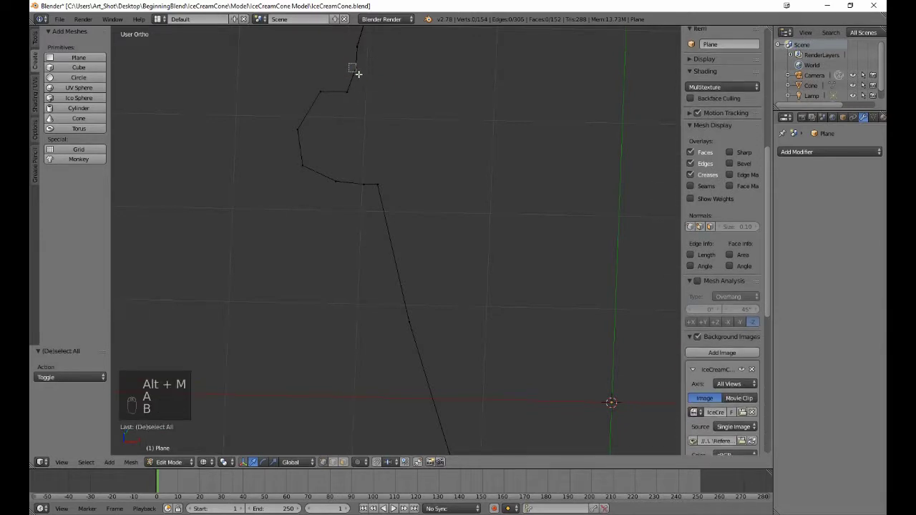
pyautogui.moveTo(348, 63); pyautogui.dragTo(370, 85)
pyautogui.hotkey('alt', 'm')
pyautogui.click(366, 83)
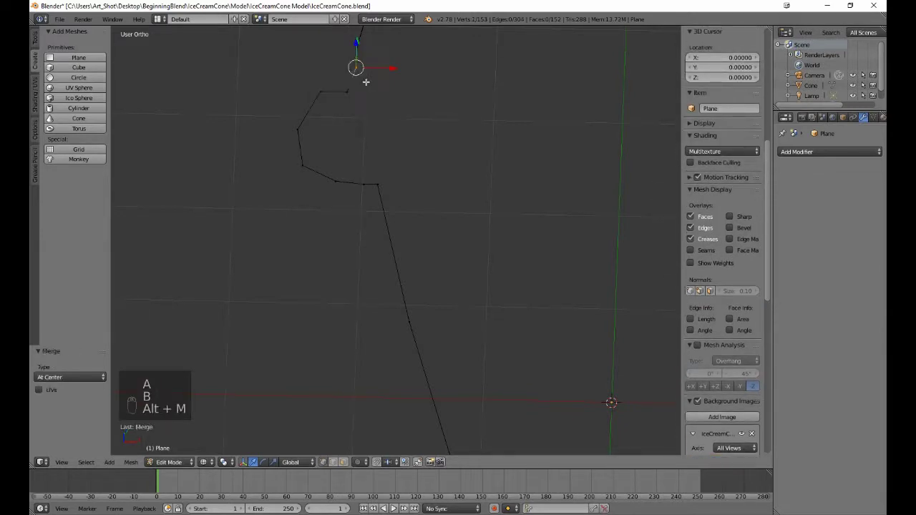
pyautogui.press('a')
pyautogui.keyDown('shift'); pyautogui.scroll(8, 370, 217); pyautogui.keyUp('shift')
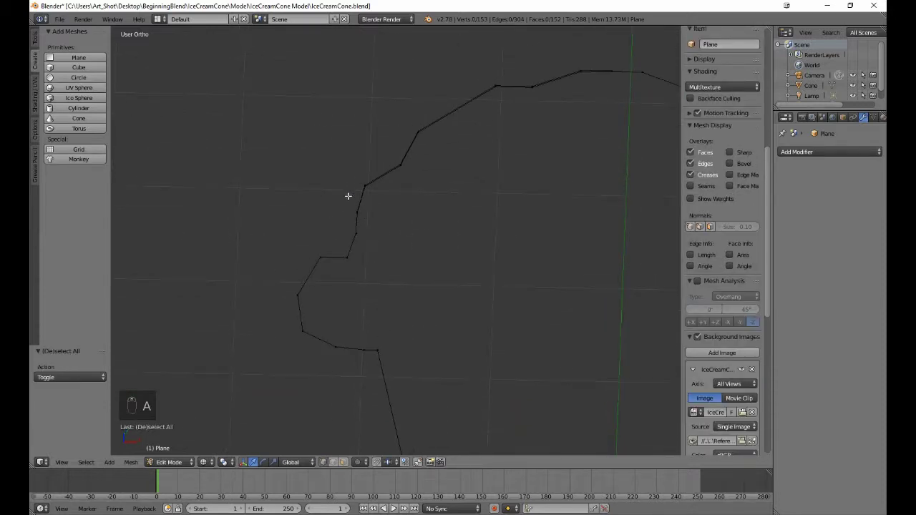
pyautogui.press('b')
pyautogui.moveTo(350, 194); pyautogui.dragTo(365, 217)
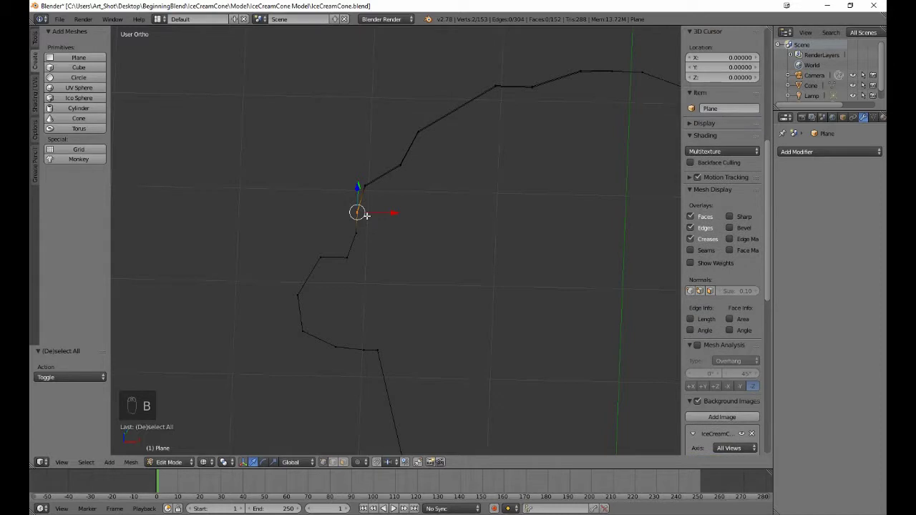
pyautogui.hotkey('alt', 'm')
pyautogui.click(365, 215)
# Merge at center the overlapping vertex pairs at both ends of the short slope midway up the scoop's -X side.
pyautogui.press('a')
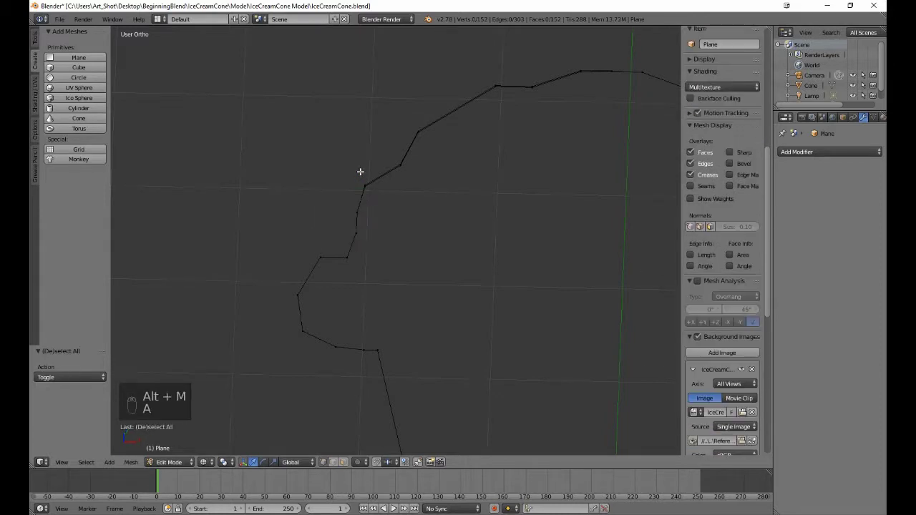
pyautogui.press('b')
pyautogui.moveTo(360, 172); pyautogui.dragTo(380, 193)
pyautogui.hotkey('alt', 'm')
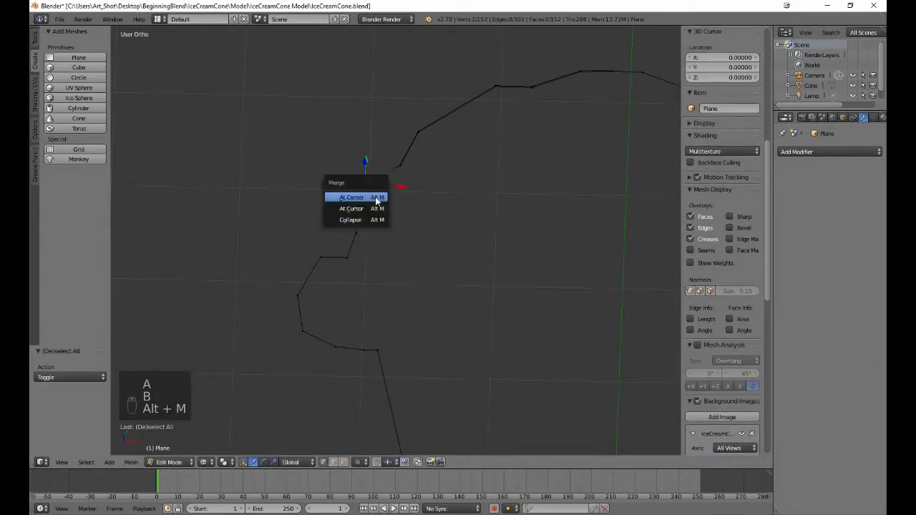
pyautogui.click(377, 201)
pyautogui.press('a')
pyautogui.press('b')
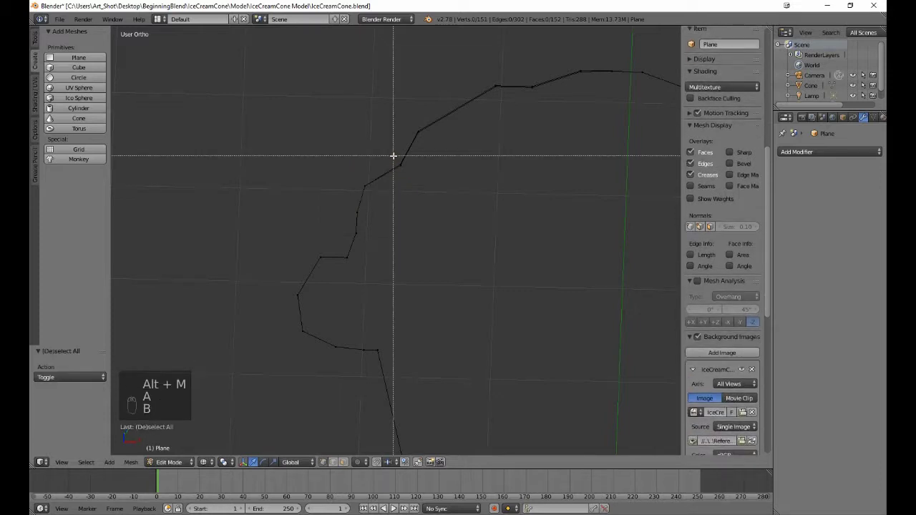
pyautogui.moveTo(393, 155); pyautogui.dragTo(415, 186)
pyautogui.hotkey('alt', 'm')
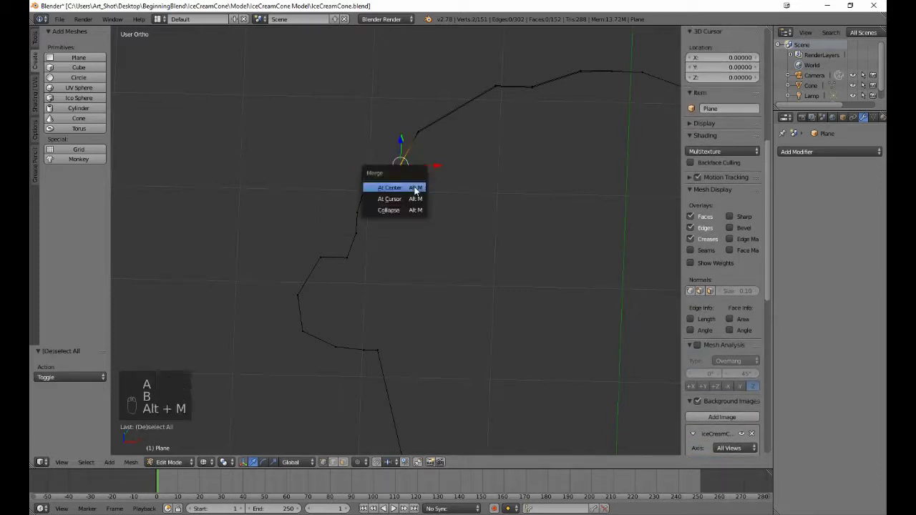
pyautogui.click(414, 188)
# Merge at center the overlapping vertex pair at the lower end of the long slope on the scoop's upper -X side.
pyautogui.press('a')
pyautogui.press('b')
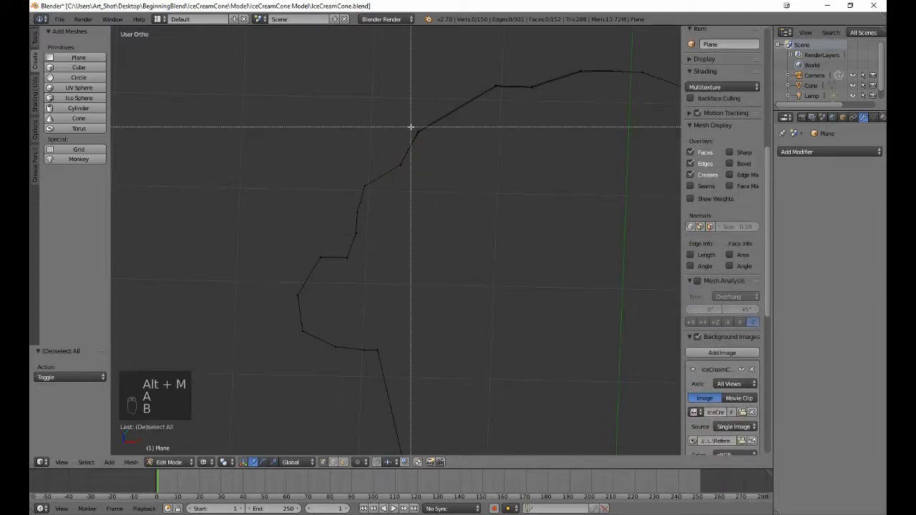
pyautogui.moveTo(411, 127); pyautogui.dragTo(425, 143)
pyautogui.hotkey('alt', 'm')
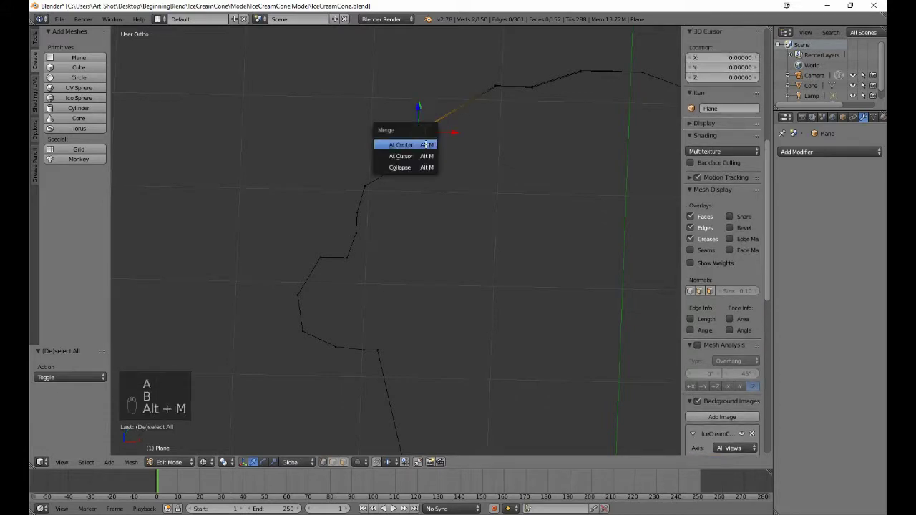
pyautogui.click(426, 145)
# Merge at center the overlapping vertex pair at the upper end of the long slope on the scoop's upper -X side.
pyautogui.press('a')
pyautogui.press('n')
pyautogui.moveTo(459, 71); pyautogui.dragTo(498, 105)
pyautogui.press('n')
pyautogui.press('b')
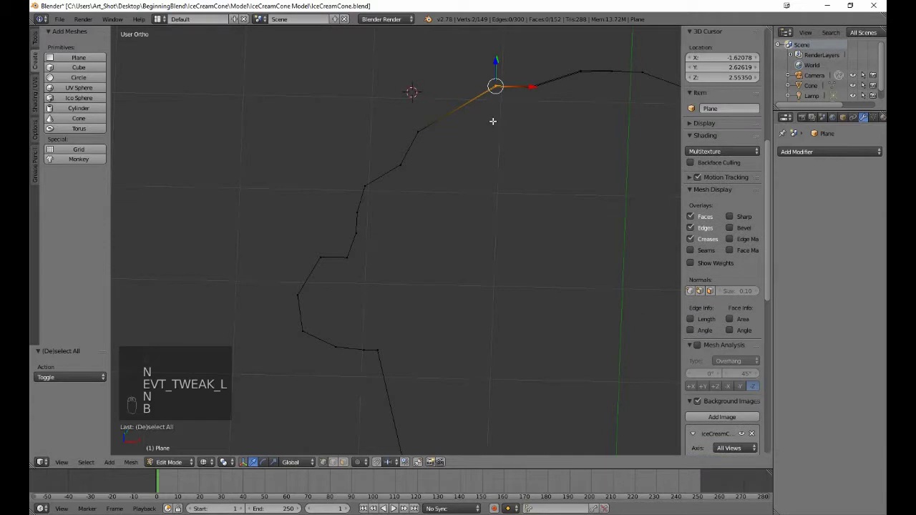
pyautogui.hotkey('alt', 'm')
pyautogui.click(494, 120)
# Merge at center the overlapping vertex pairs at both ends of the last short slope leading up to the scoop's flat top.
pyautogui.press('a')
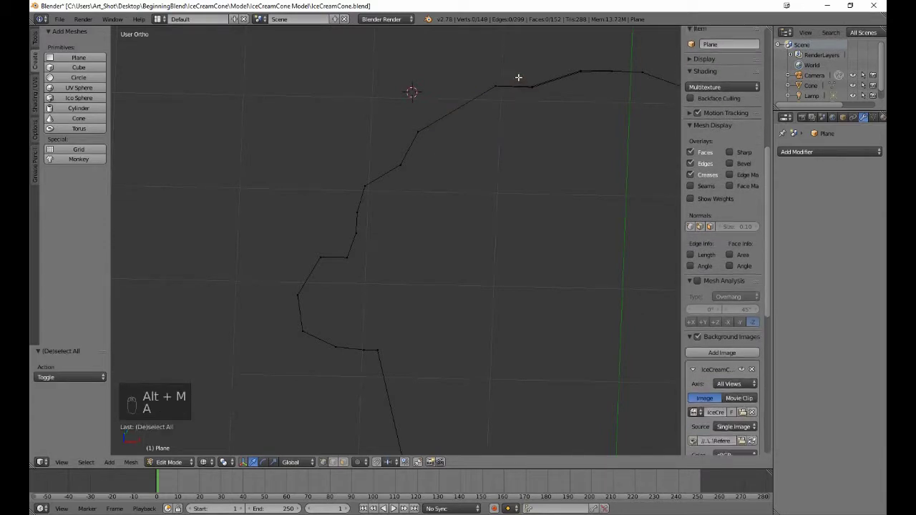
pyautogui.press('b')
pyautogui.moveTo(517, 76); pyautogui.dragTo(541, 105)
pyautogui.hotkey('alt', 'm')
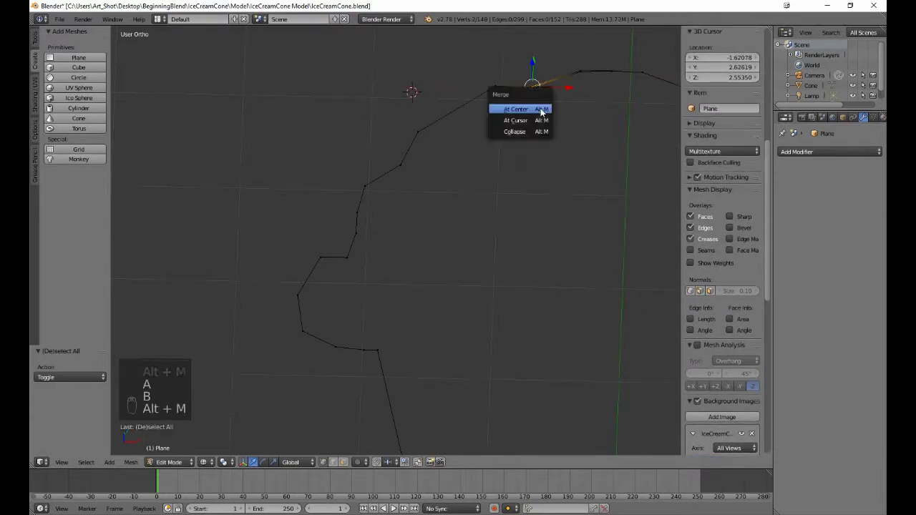
pyautogui.click(541, 106)
pyautogui.press('a')
pyautogui.press('b')
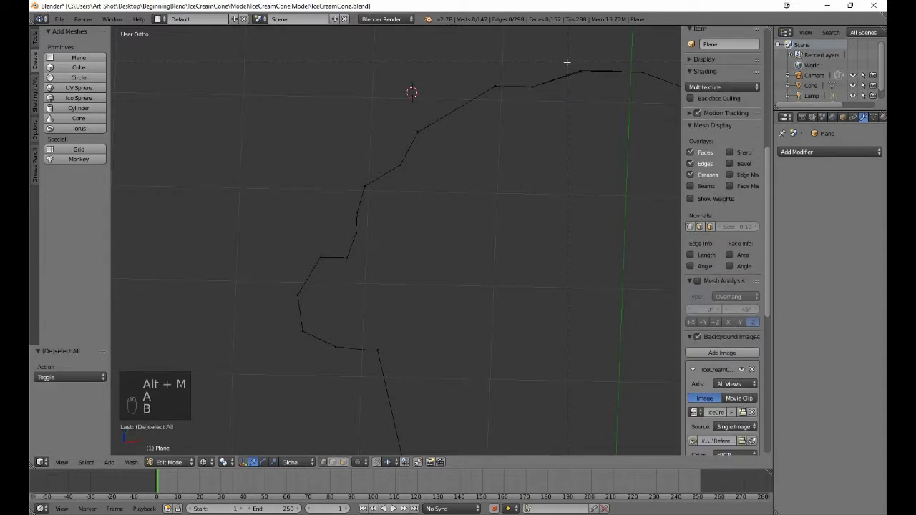
pyautogui.moveTo(566, 62); pyautogui.dragTo(591, 93)
pyautogui.hotkey('alt', 'm')
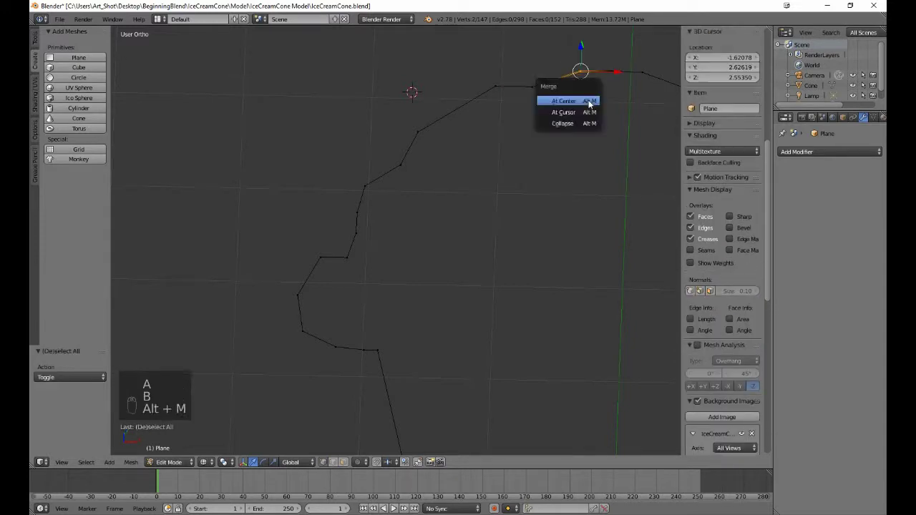
pyautogui.click(589, 97)
# Check the vertex in the middle of the scoop's flat top for a duplicate, then inspect the whole merged seam outline.
pyautogui.press('a')
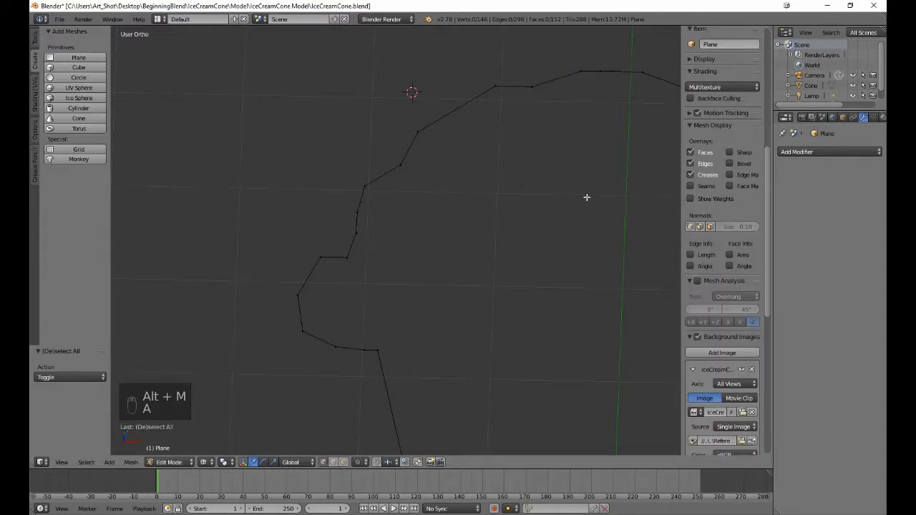
pyautogui.press('n')
pyautogui.press('n')
pyautogui.press('b')
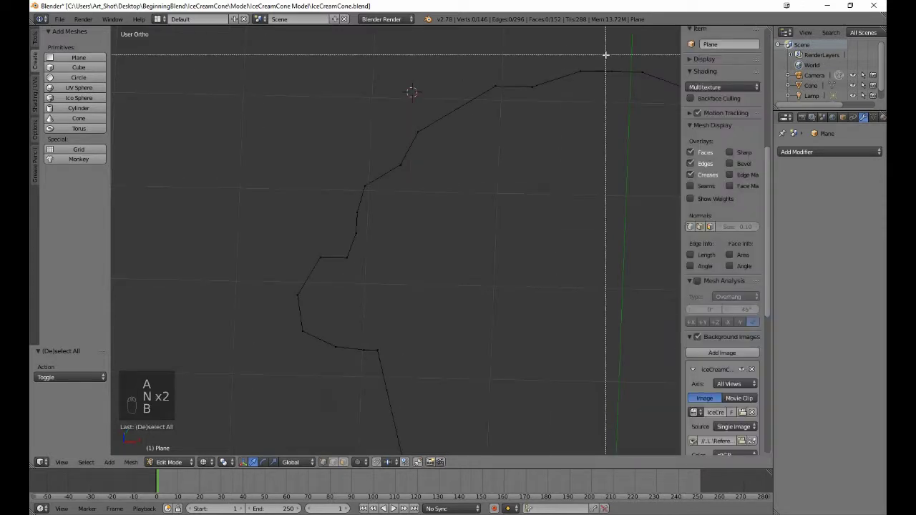
pyautogui.moveTo(605, 55); pyautogui.dragTo(615, 116)
pyautogui.scroll(-5, 611, 138)
pyautogui.moveTo(610, 138); pyautogui.dragTo(565, 190, button='middle')
pyautogui.press('a')
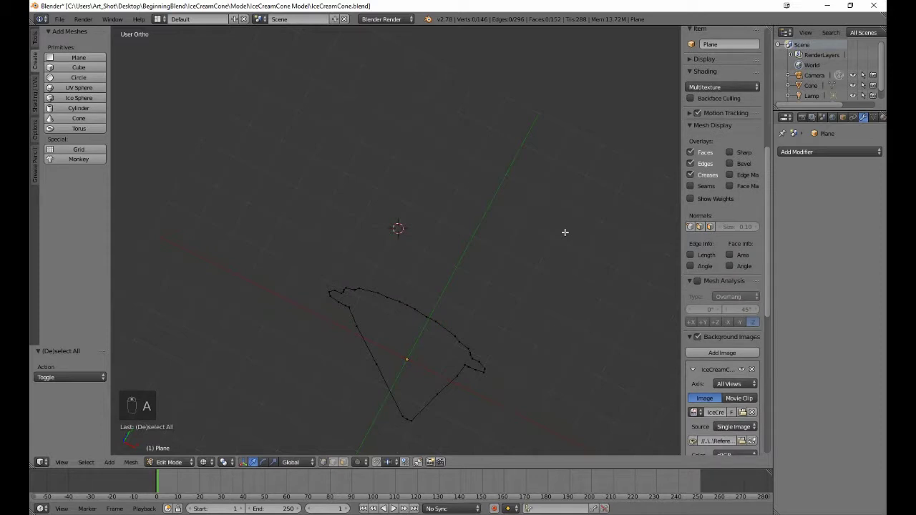
# Reveal the model's hidden geometry and return to Object Mode with solid shading.
pyautogui.hotkey('alt', 'h')
pyautogui.press('a')
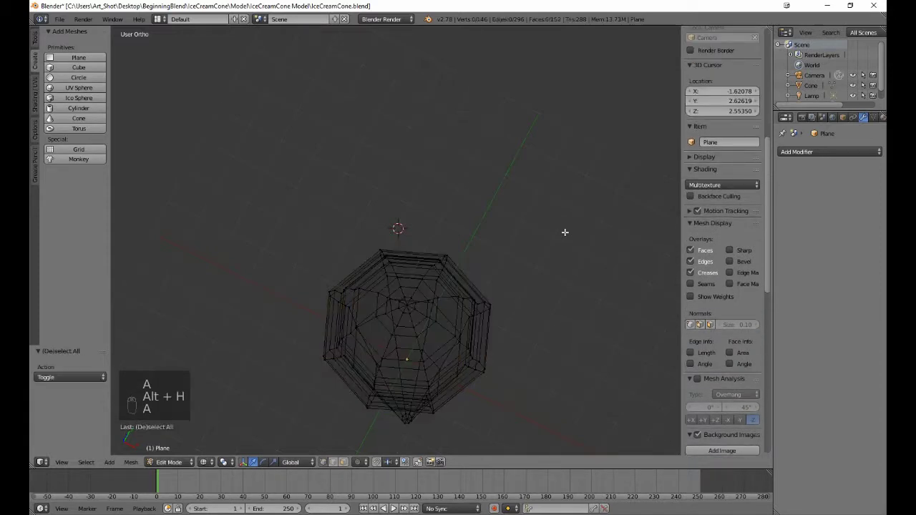
pyautogui.press('z')
pyautogui.press('Tab')
pyautogui.scroll(-2, 533, 289)
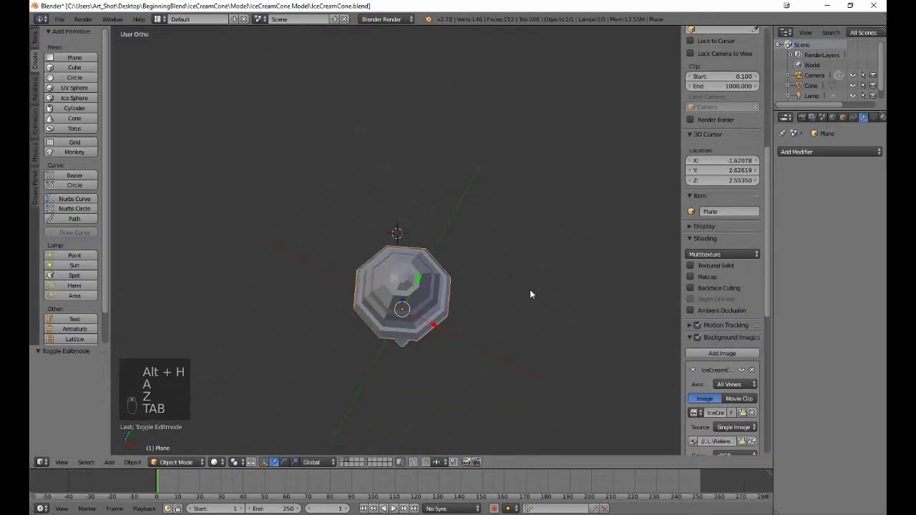
pyautogui.moveTo(530, 289); pyautogui.dragTo(530, 250, button='middle')
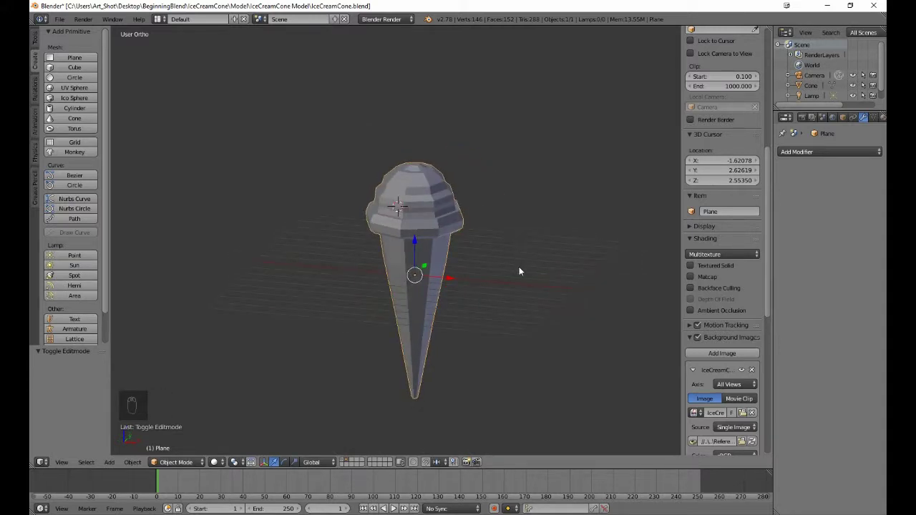
# Add a Multiresolution modifier to the ice cream cone, subdivide it once with Catmull-Clark, and apply it.
pyautogui.click(799, 154)
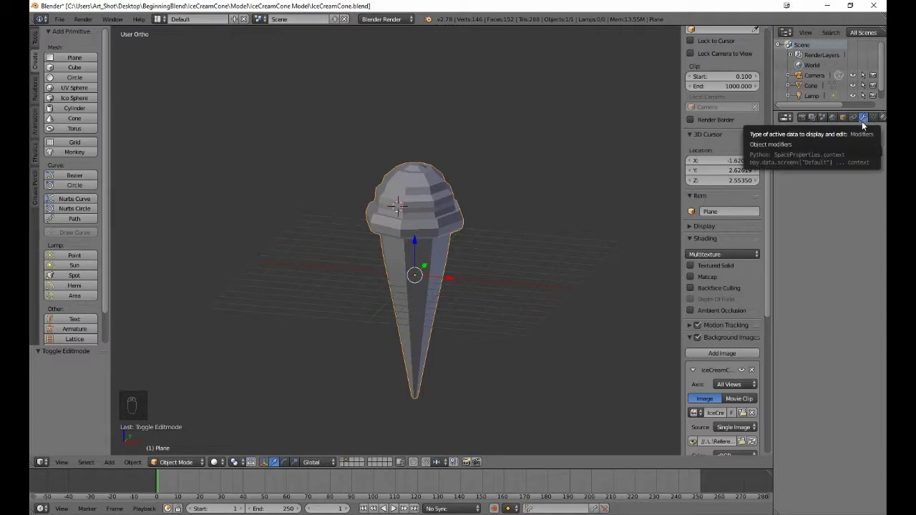
pyautogui.click(862, 121)
pyautogui.click(837, 152)
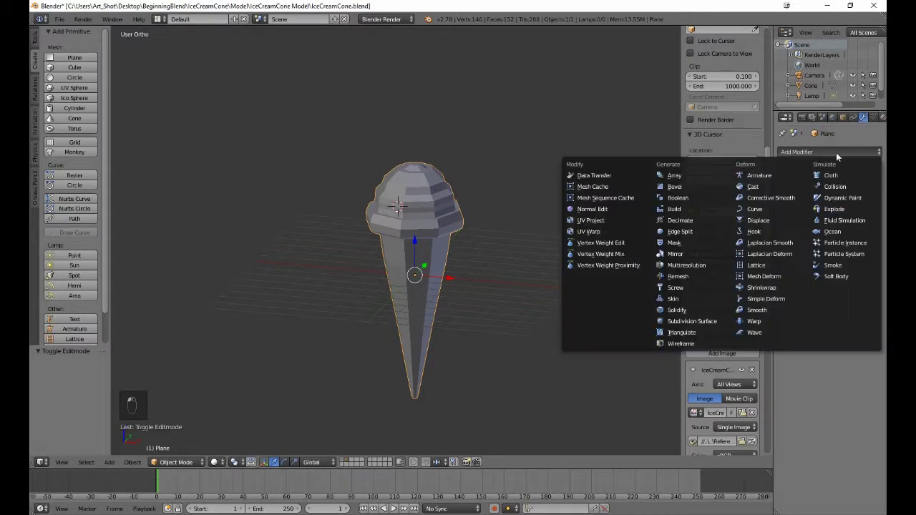
pyautogui.click(696, 269)
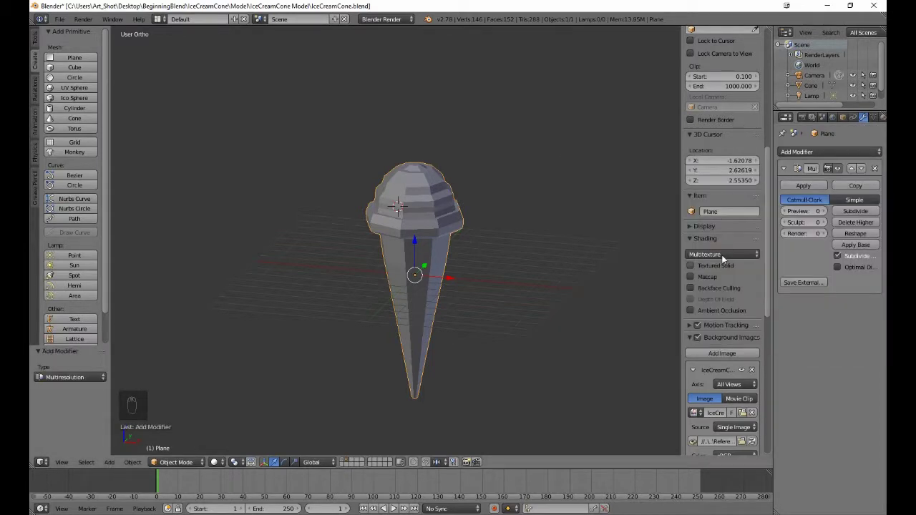
pyautogui.click(854, 211)
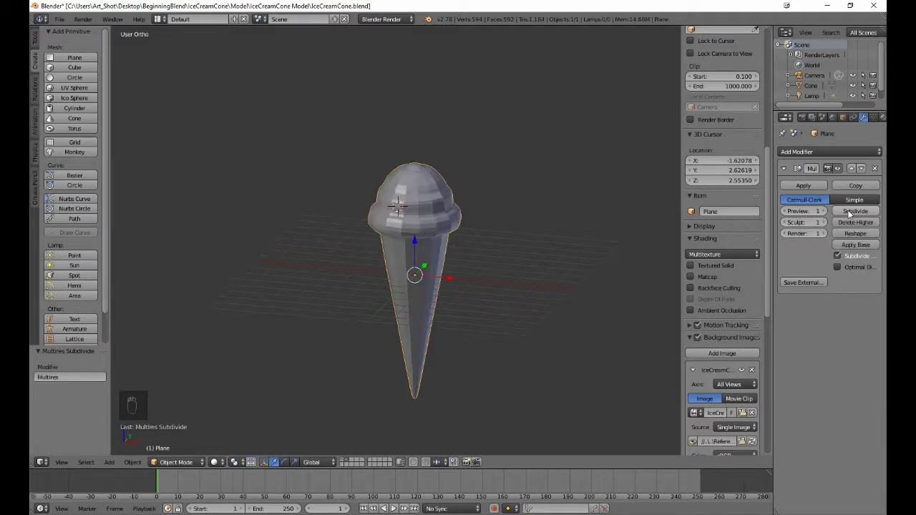
pyautogui.click(805, 187)
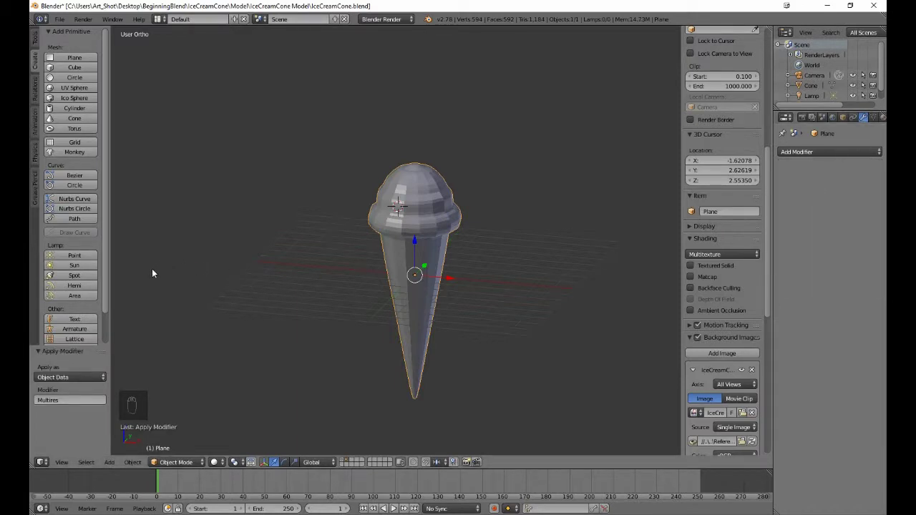
# Switch the ice cream cone to Sculpt Mode and sculpt a raised stroke across the top of the scoop.
pyautogui.click(180, 463)
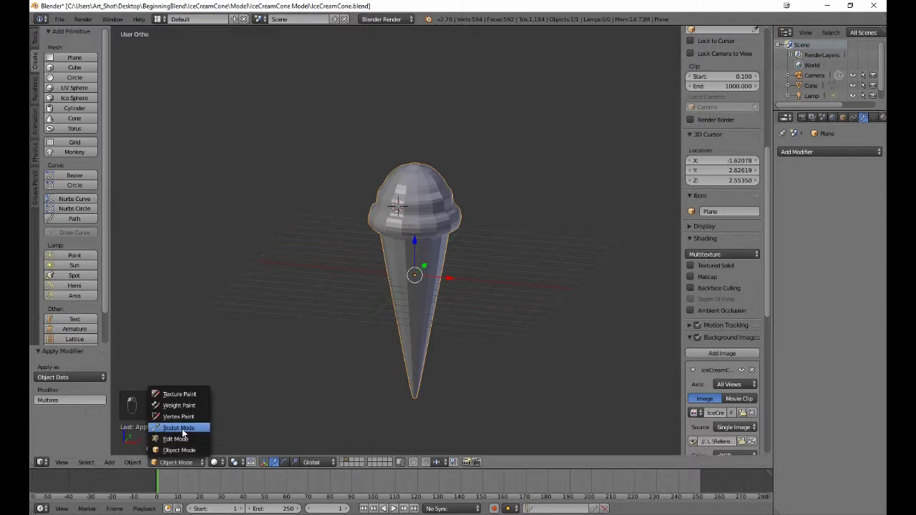
pyautogui.click(182, 429)
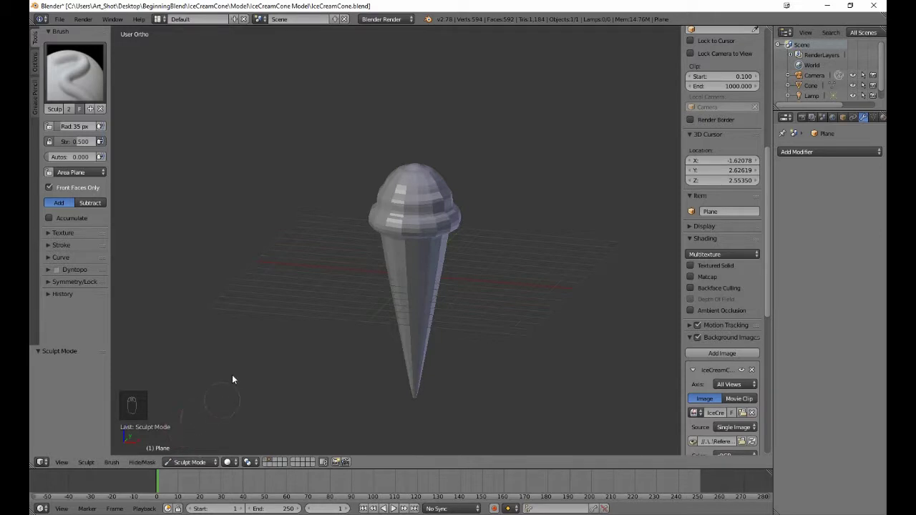
pyautogui.moveTo(242, 279); pyautogui.dragTo(241, 370, button='middle')
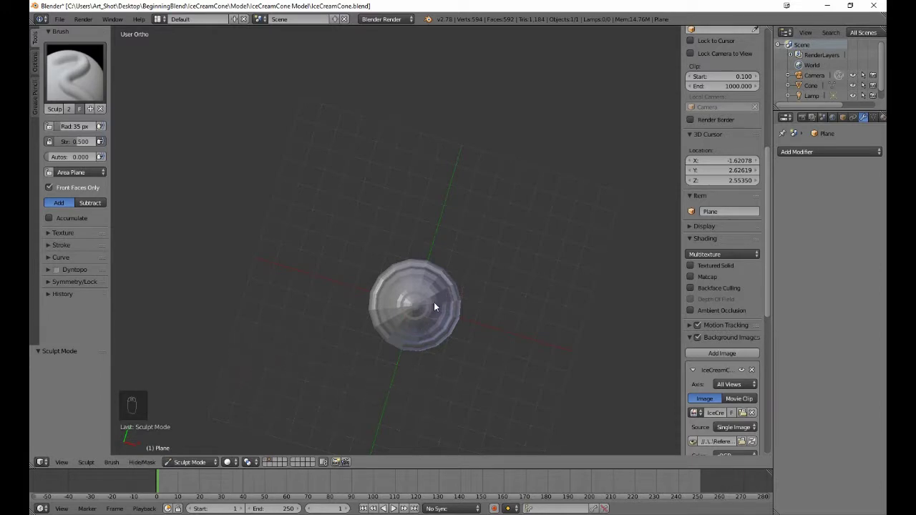
pyautogui.moveTo(399, 297)
pyautogui.mouseDown()
pyautogui.moveTo(423, 306)
pyautogui.moveTo(399, 330)
pyautogui.moveTo(432, 331)
pyautogui.mouseUp()
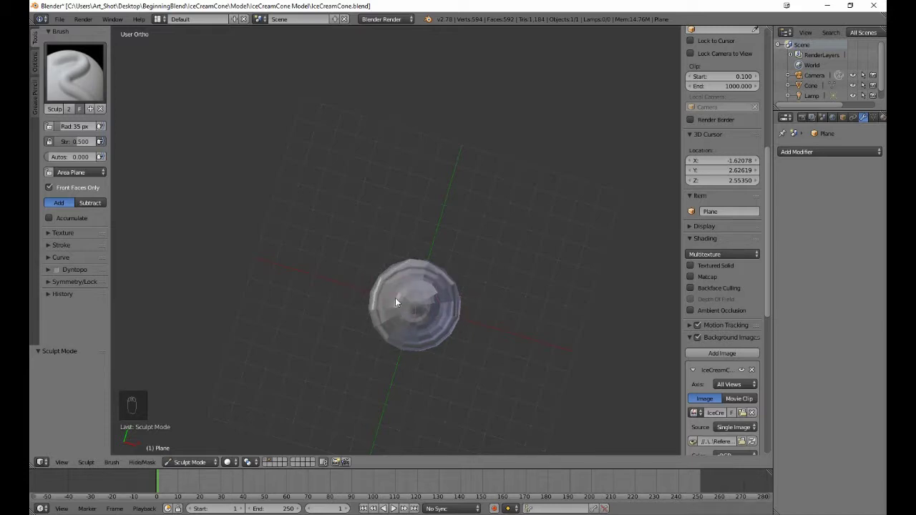
# Sculpt raised strokes over the top, rim and sides of the scoop with the Add brush.
pyautogui.moveTo(395, 298)
pyautogui.mouseDown()
pyautogui.moveTo(391, 285)
pyautogui.moveTo(434, 333)
pyautogui.mouseUp()
pyautogui.moveTo(424, 272); pyautogui.dragTo(374, 273)
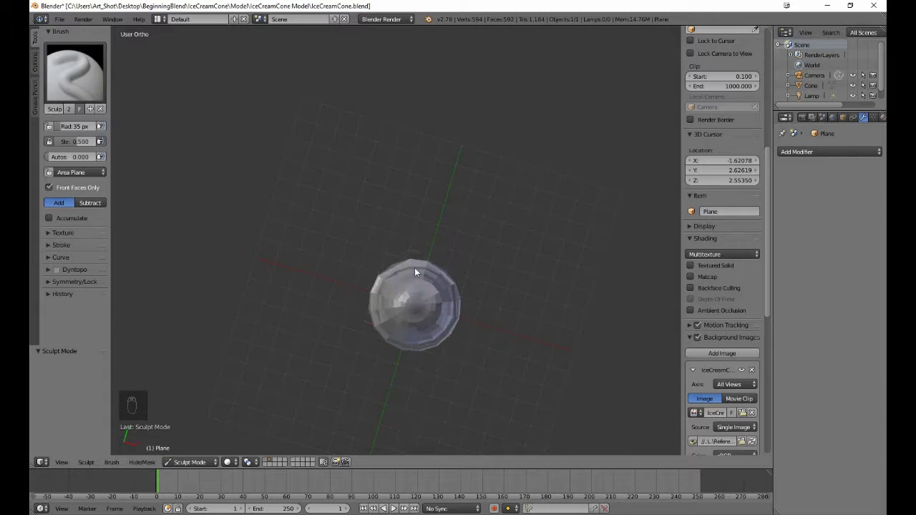
pyautogui.moveTo(482, 377); pyautogui.dragTo(424, 281, button='middle')
pyautogui.moveTo(419, 223)
pyautogui.mouseDown()
pyautogui.moveTo(456, 175)
pyautogui.moveTo(434, 189)
pyautogui.moveTo(468, 248)
pyautogui.moveTo(477, 160)
pyautogui.moveTo(494, 181)
pyautogui.mouseUp()
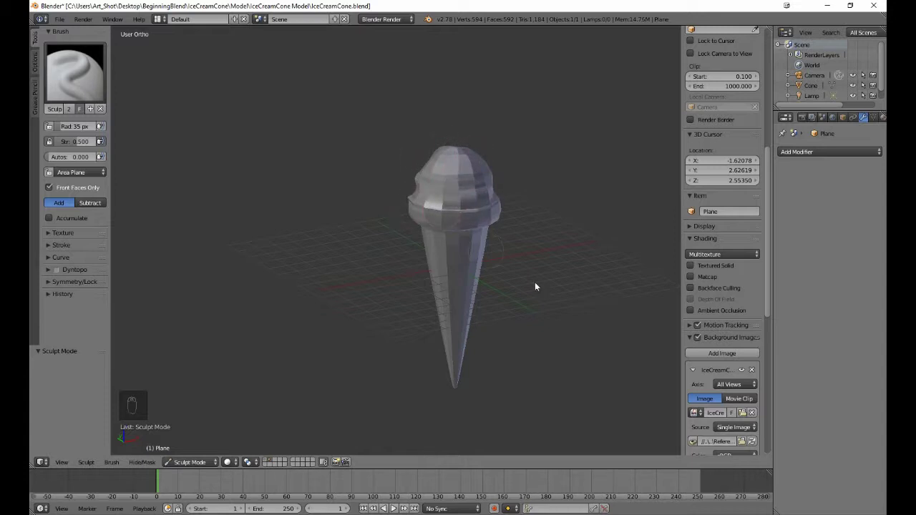
pyautogui.moveTo(535, 282); pyautogui.dragTo(384, 240, button='middle')
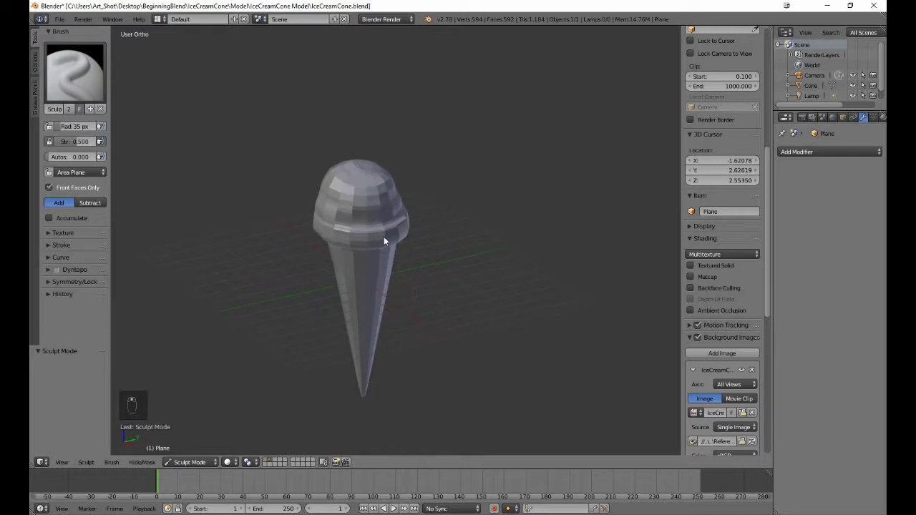
pyautogui.moveTo(401, 206)
pyautogui.mouseDown()
pyautogui.moveTo(387, 169)
pyautogui.moveTo(397, 208)
pyautogui.mouseUp()
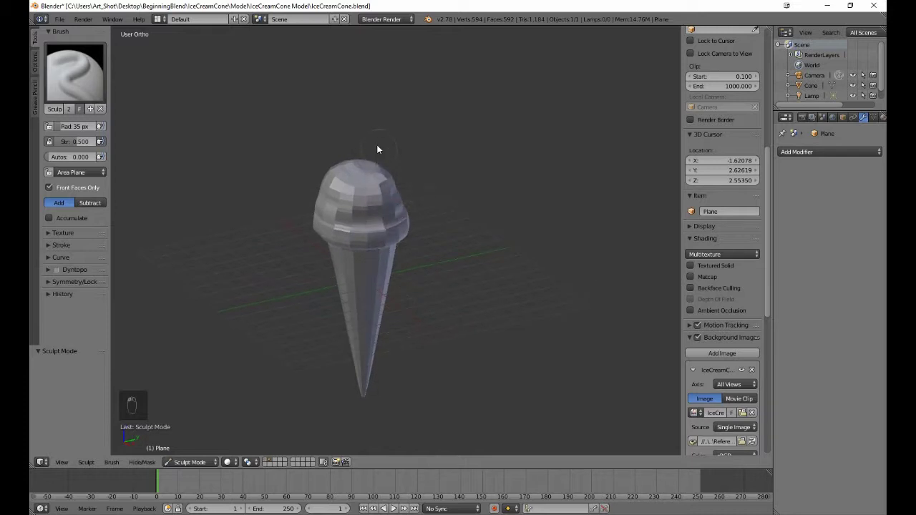
pyautogui.moveTo(384, 155); pyautogui.dragTo(391, 171)
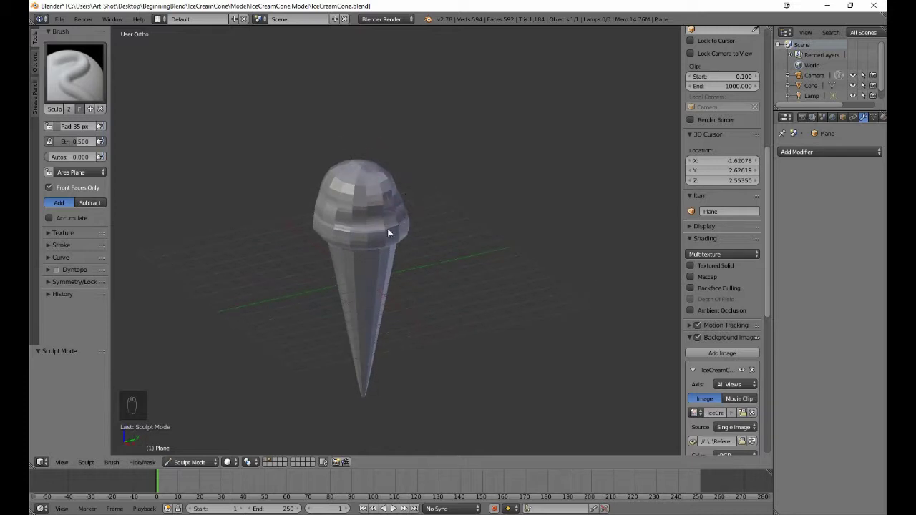
# Build up more uneven bulges around the remaining sides and peak of the scoop with the same brush.
pyautogui.moveTo(381, 224); pyautogui.dragTo(356, 284, button='middle')
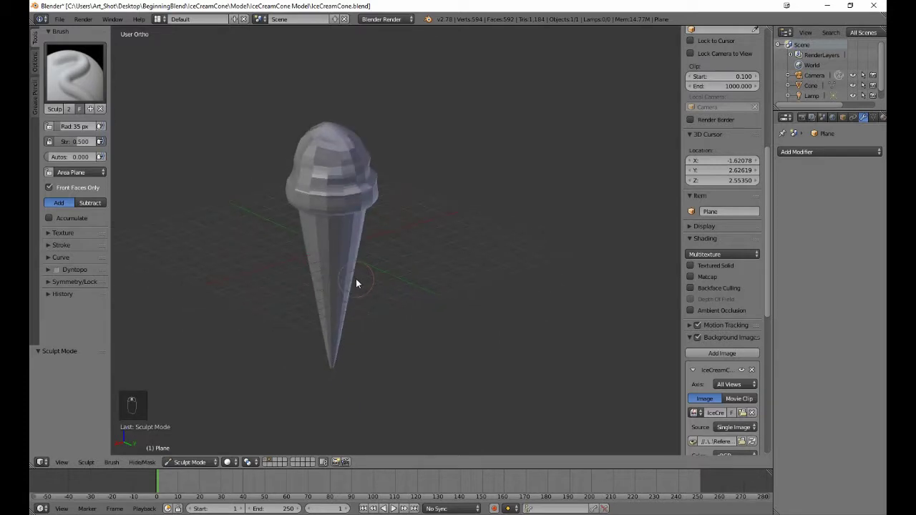
pyautogui.moveTo(352, 184); pyautogui.dragTo(356, 179)
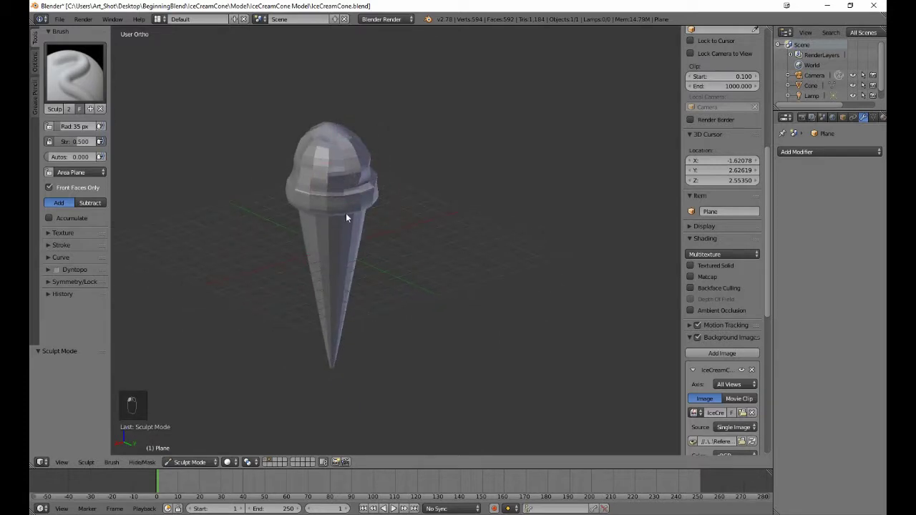
pyautogui.moveTo(348, 214); pyautogui.dragTo(329, 266, button='middle')
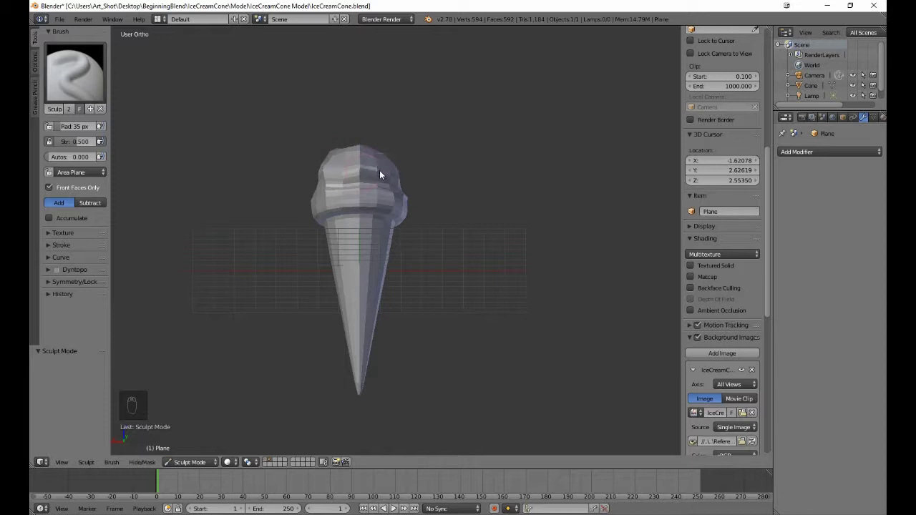
pyautogui.moveTo(467, 278); pyautogui.dragTo(390, 258, button='middle')
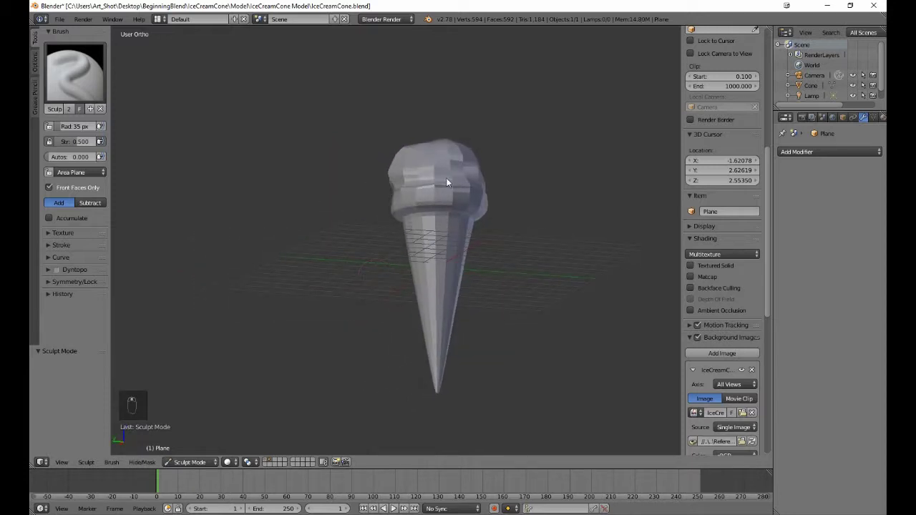
pyautogui.moveTo(441, 173); pyautogui.dragTo(436, 147)
pyautogui.moveTo(491, 250); pyautogui.dragTo(459, 335, button='middle')
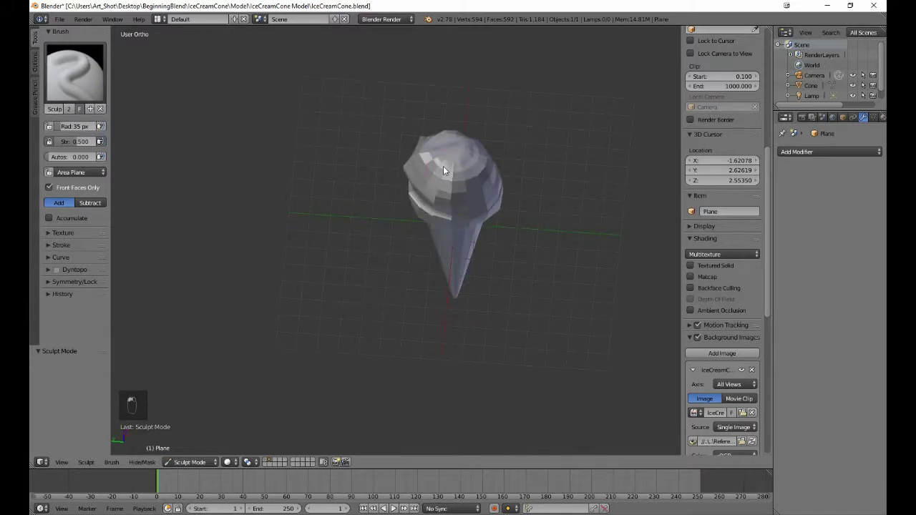
pyautogui.click(459, 156)
pyautogui.moveTo(407, 303); pyautogui.dragTo(491, 291, button='middle')
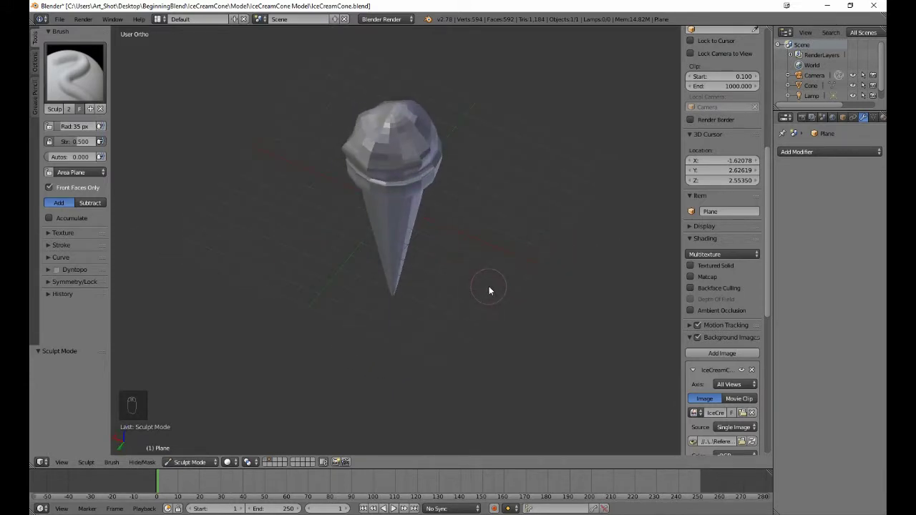
pyautogui.moveTo(348, 260); pyautogui.dragTo(396, 257, button='middle')
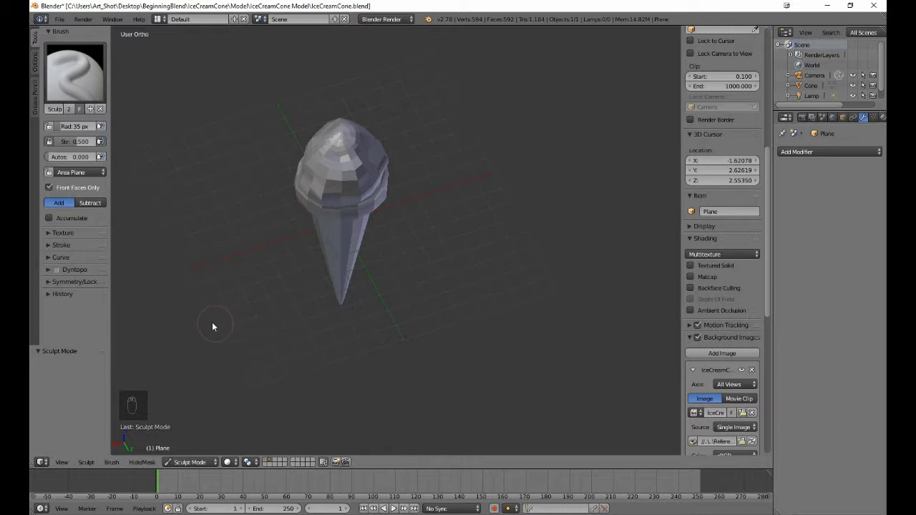
# Switch the sculpt brush to Subtract and carve into the sides of the scoop.
pyautogui.click(90, 204)
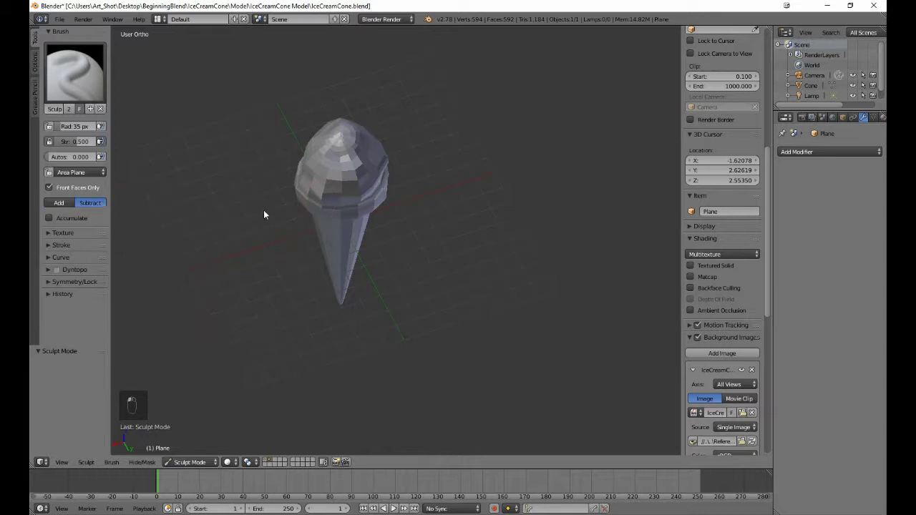
pyautogui.moveTo(322, 241); pyautogui.dragTo(321, 287, button='middle')
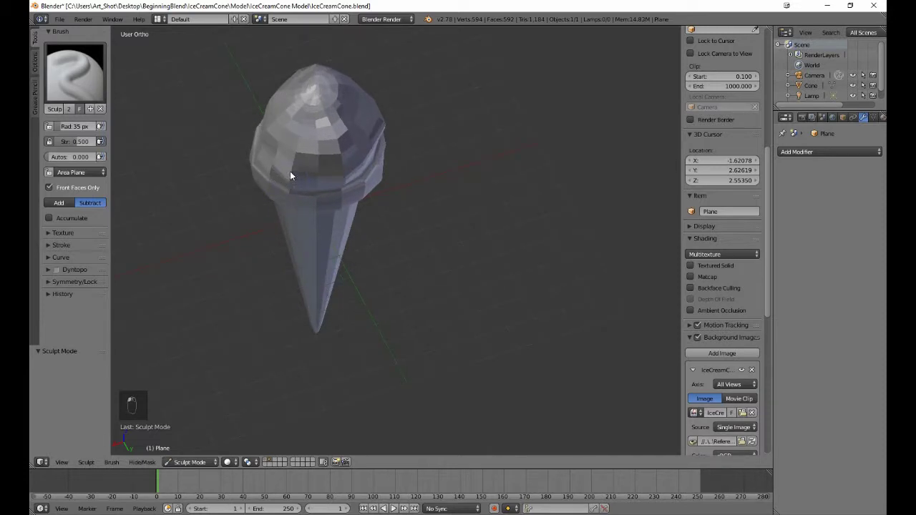
pyautogui.moveTo(383, 272); pyautogui.dragTo(501, 241, button='middle')
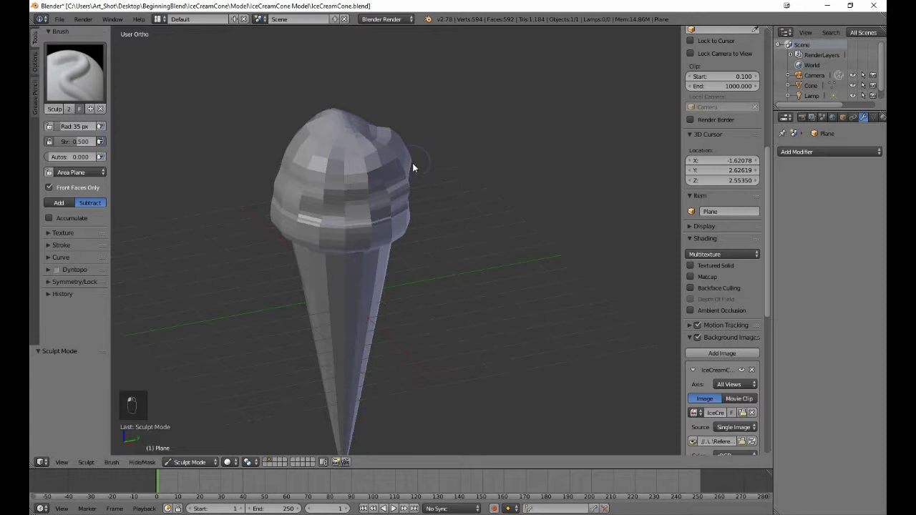
pyautogui.moveTo(446, 205); pyautogui.dragTo(357, 189, button='middle')
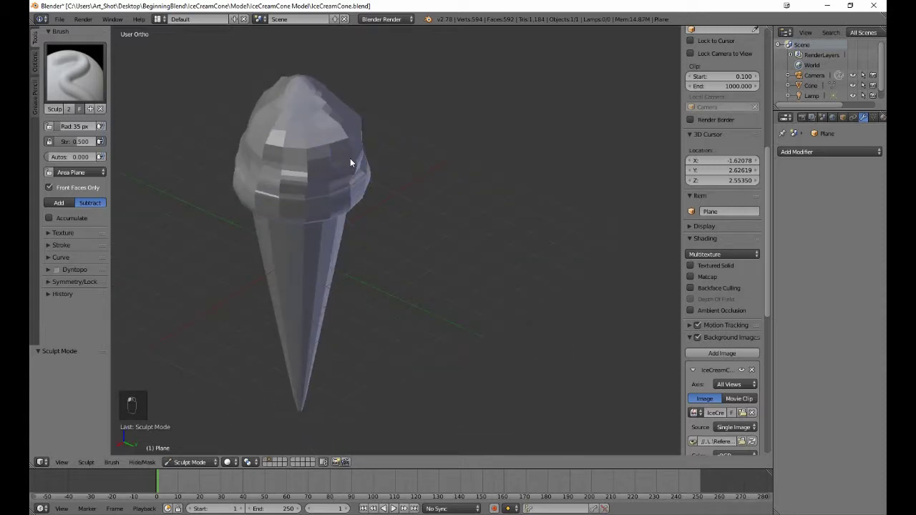
pyautogui.moveTo(408, 244); pyautogui.dragTo(376, 214, button='middle')
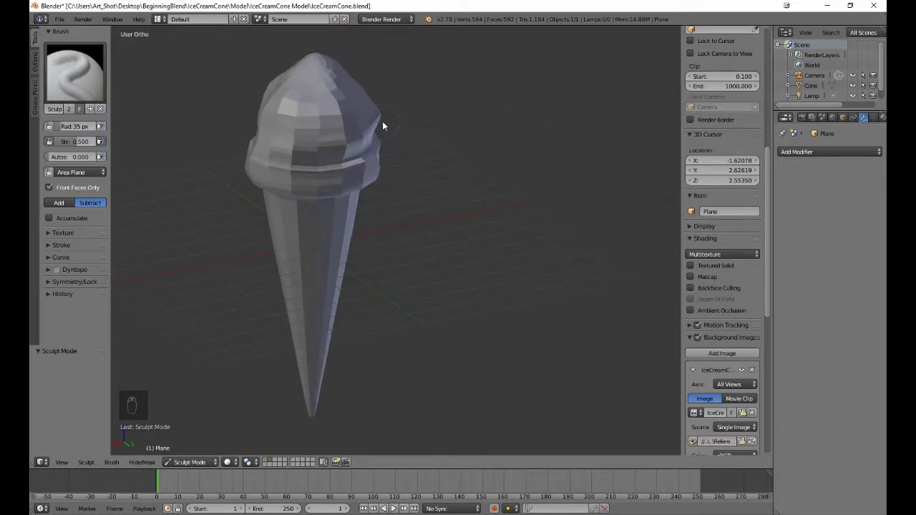
pyautogui.moveTo(382, 122); pyautogui.dragTo(296, 230, button='middle')
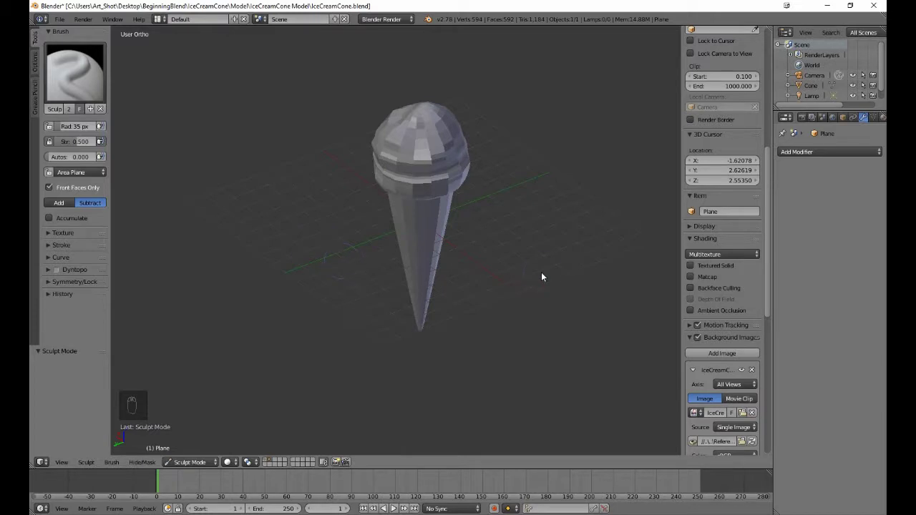
# Return the sculpted ice cream cone to Object Mode and view its overall shape.
pyautogui.click(208, 462)
pyautogui.click(214, 451)
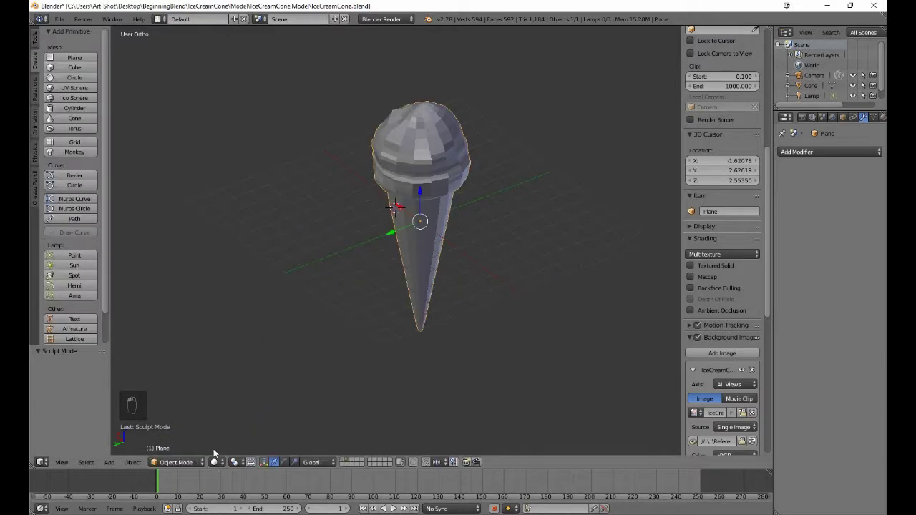
pyautogui.moveTo(504, 353); pyautogui.dragTo(472, 321, button='middle')
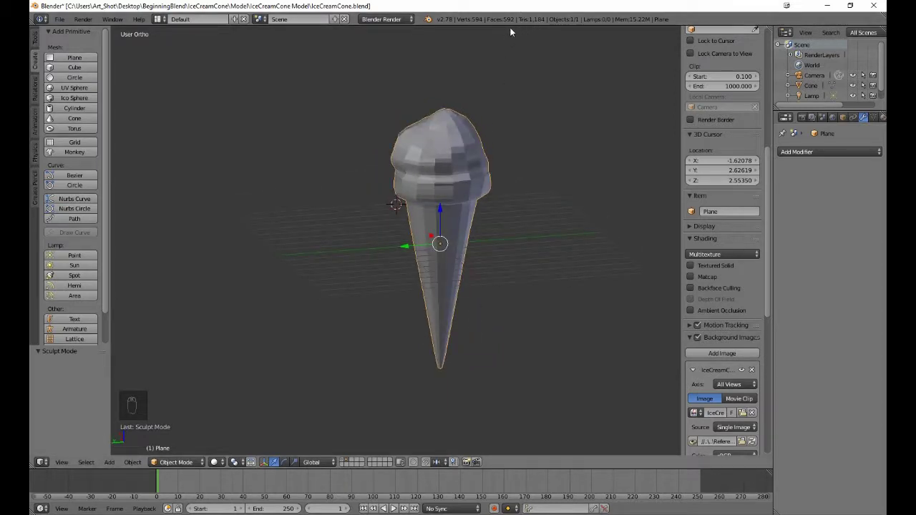
# Try a Decimate modifier on the ice cream cone in Collapse mode with a ratio of 0.5.
pyautogui.click(835, 153)
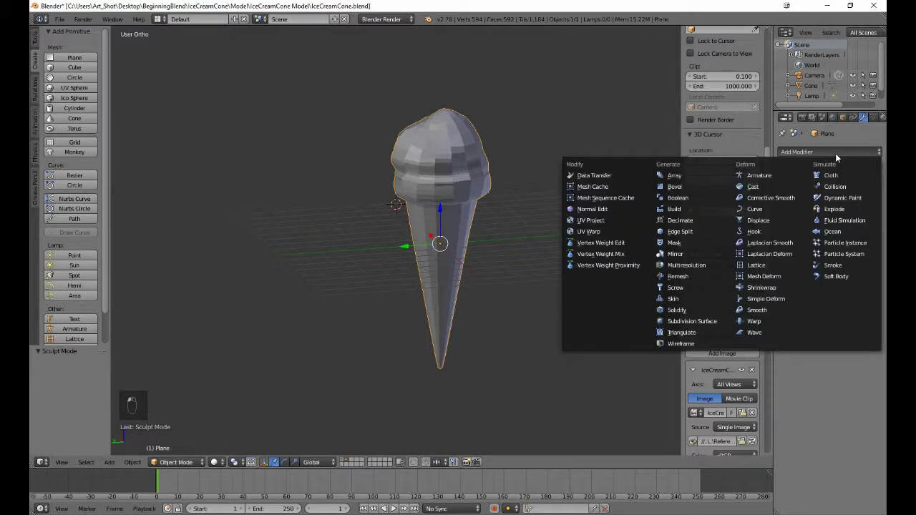
pyautogui.click(705, 223)
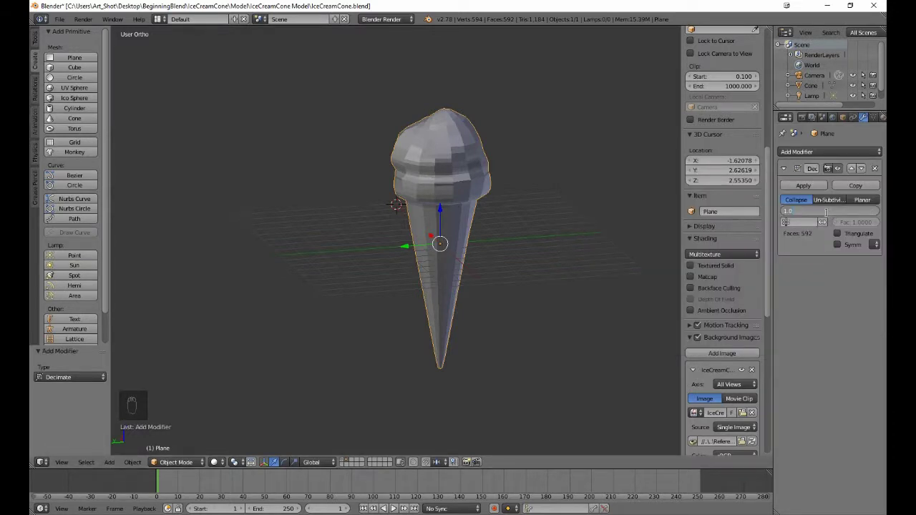
pyautogui.press('BackSpace')
pyautogui.write('.5')
pyautogui.press('Return')
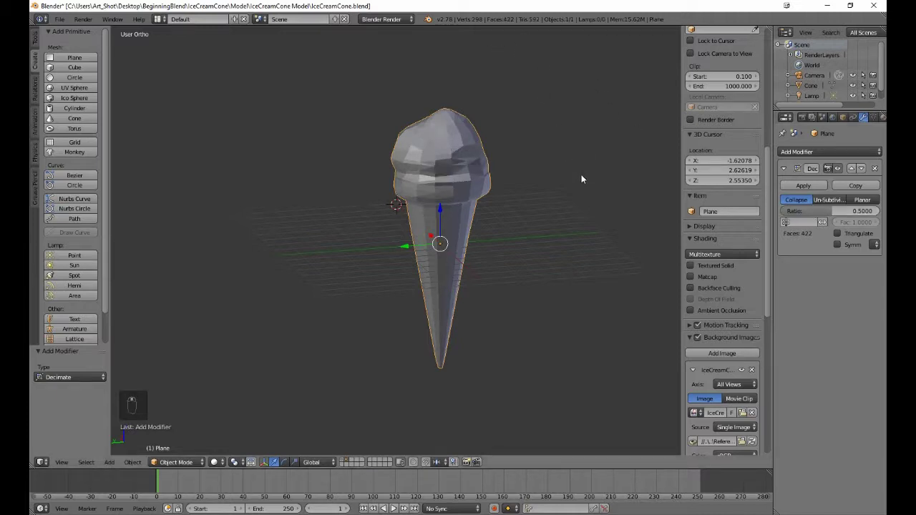
pyautogui.moveTo(581, 174); pyautogui.dragTo(537, 186, button='middle')
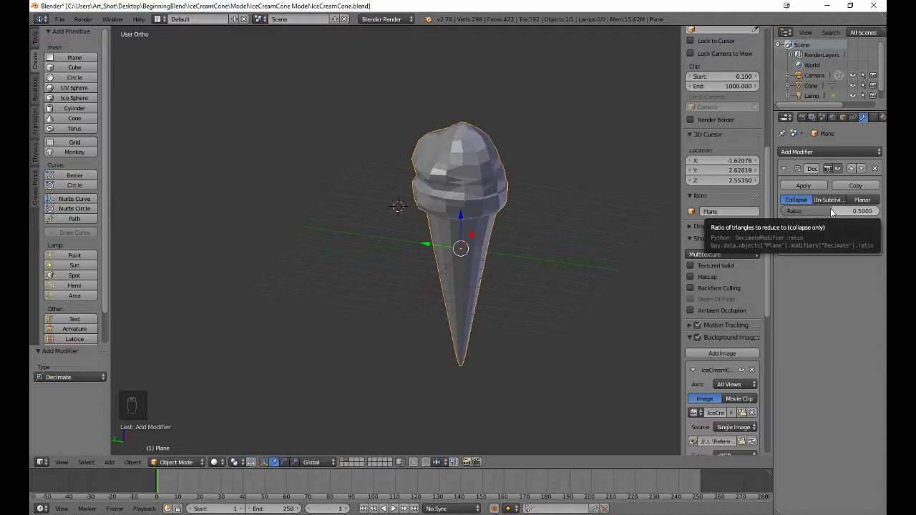
# Raise the Decimate ratio back to 1.0 and remove the modifier from the ice cream cone.
pyautogui.moveTo(834, 212); pyautogui.dragTo(883, 214)
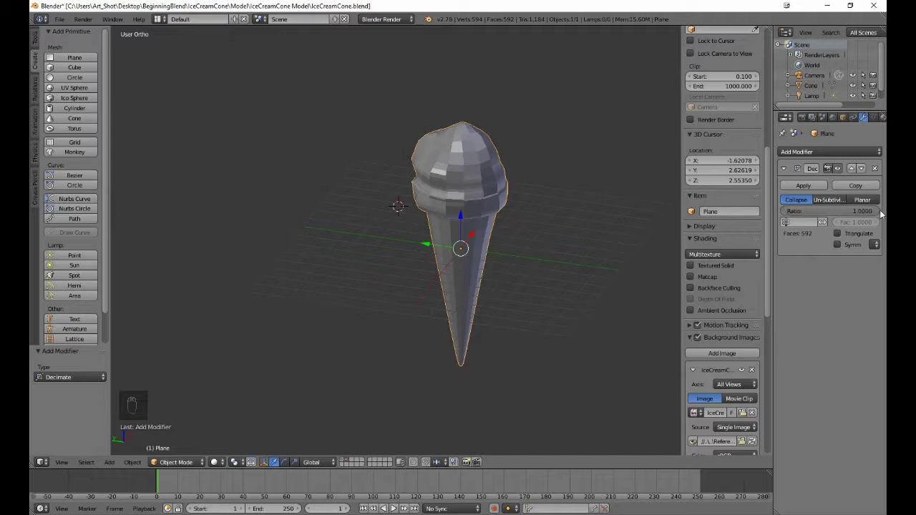
pyautogui.click(877, 169)
pyautogui.moveTo(463, 398); pyautogui.dragTo(395, 393, button='middle')
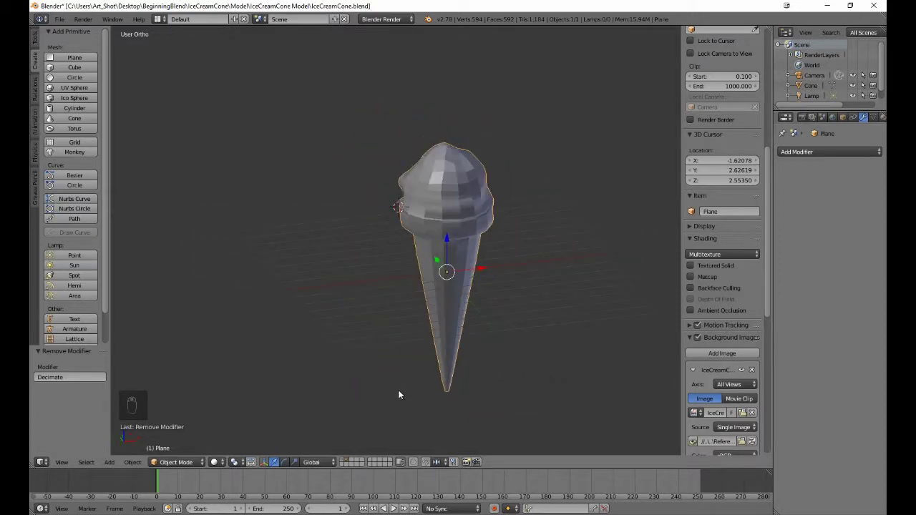
# Show the first layer as well and move the newly sculpted cone -5.042 along X, beside the earlier model.
pyautogui.click(343, 461)
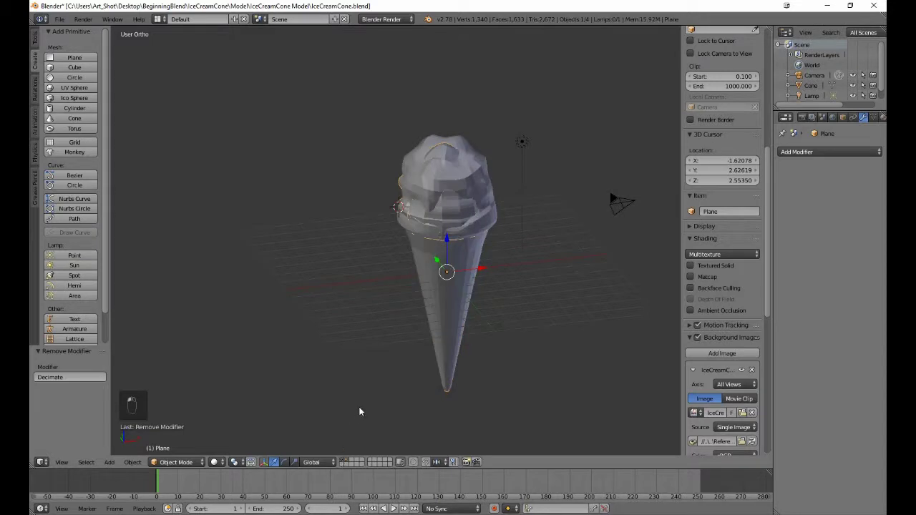
pyautogui.moveTo(430, 294); pyautogui.dragTo(609, 307, button='middle')
pyautogui.hotkey('shift', 'd')
pyautogui.press('x')
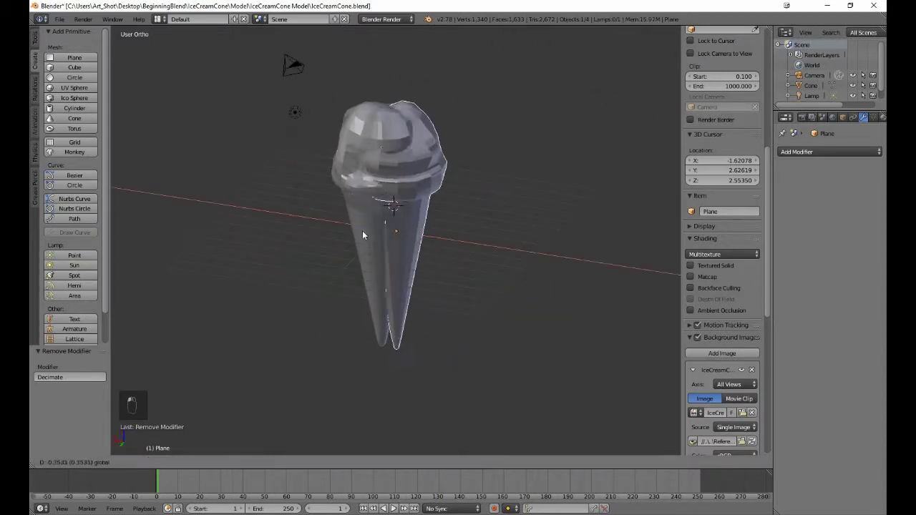
pyautogui.click(437, 264)
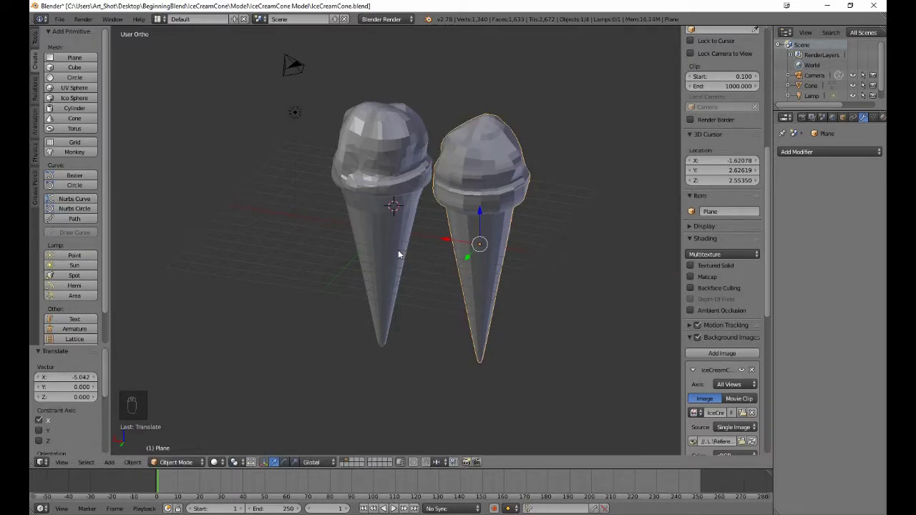
# Add the earlier cone to the selection and move both cones together 2.558 along X.
pyautogui.keyDown('shift'); pyautogui.rightClick(398, 250); pyautogui.keyUp('shift')
pyautogui.press('g')
pyautogui.click(353, 233)
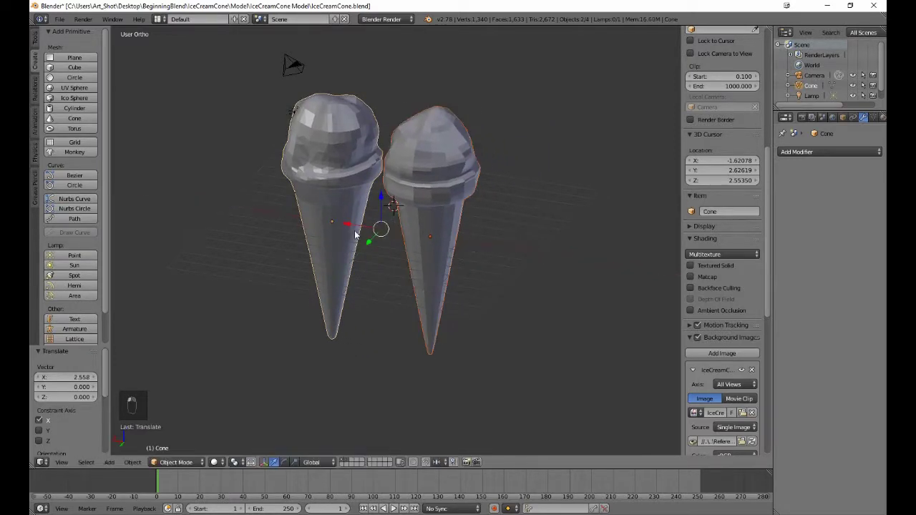
# Select only the newly sculpted cone and move it -0.608 along X to widen the gap between the cones.
pyautogui.rightClick(416, 254)
pyautogui.press('g')
pyautogui.press('x')
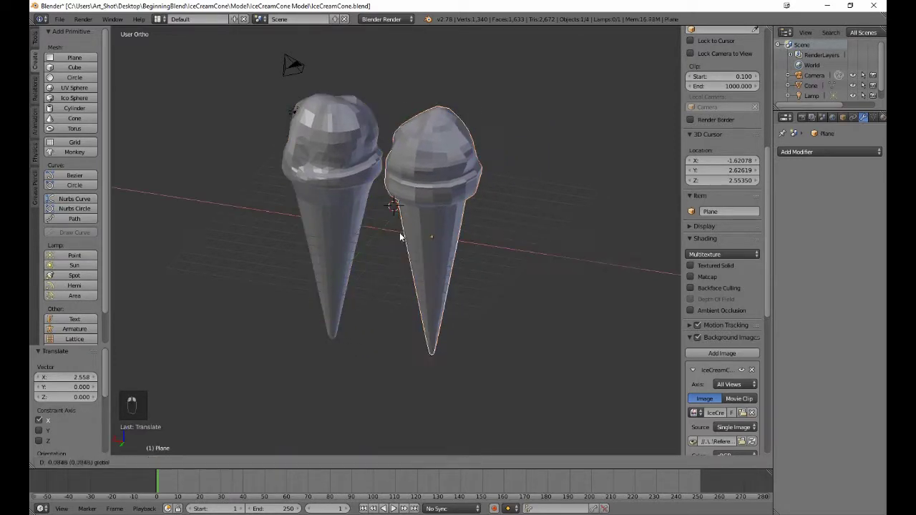
pyautogui.click(399, 247)
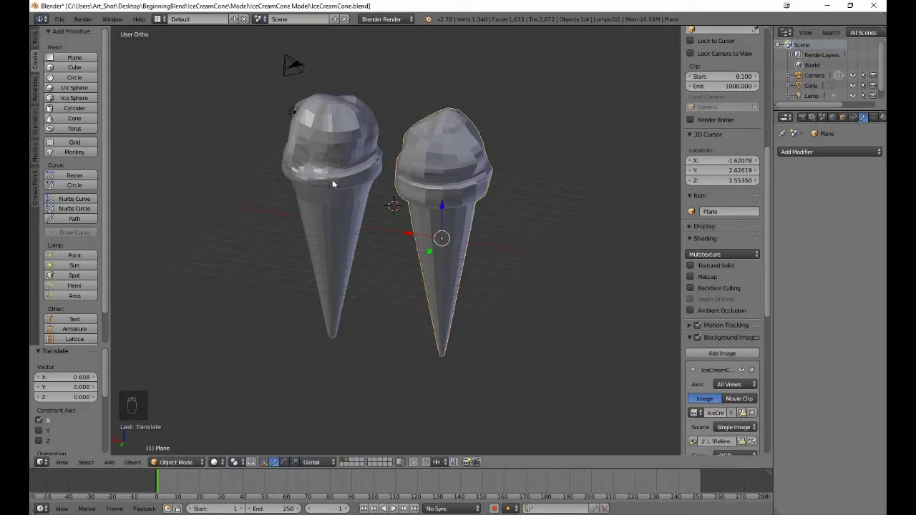